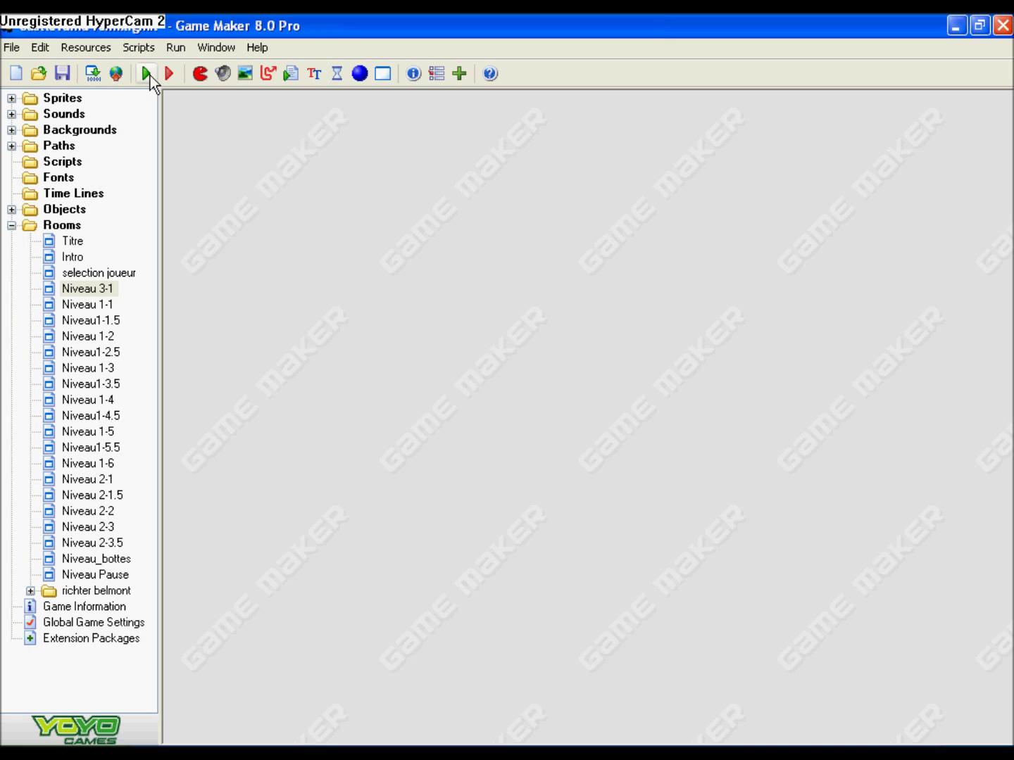
Step: Test-run the game up to its Castlevania title screen and end it
left_click(147, 73)
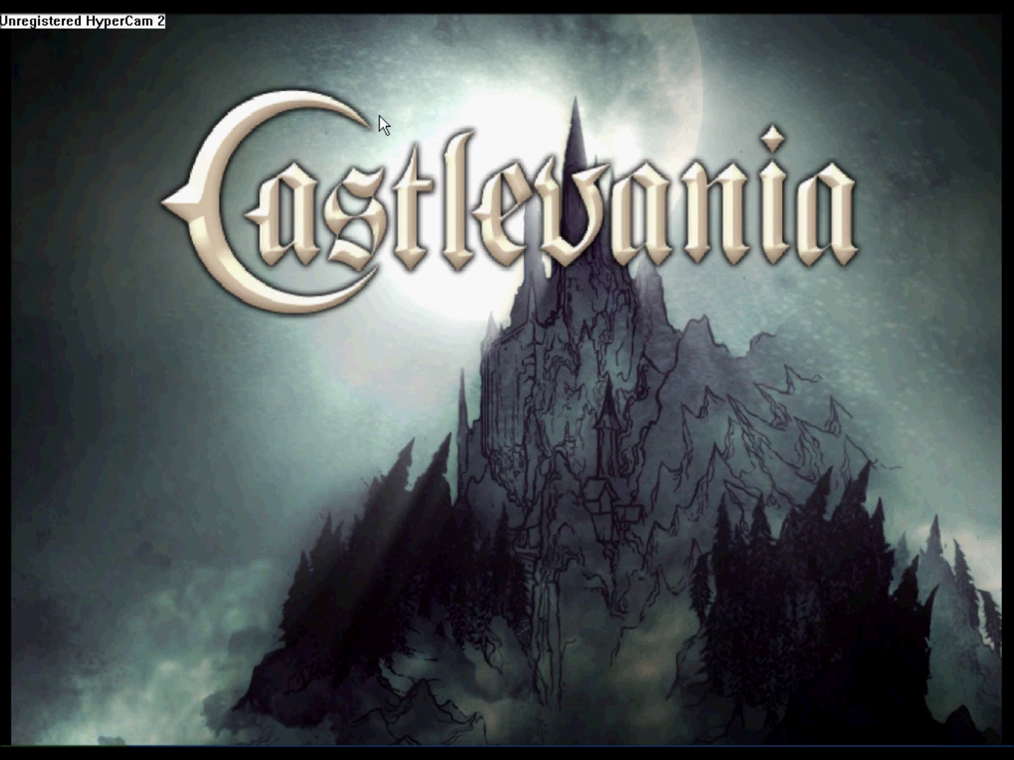
key("Escape")
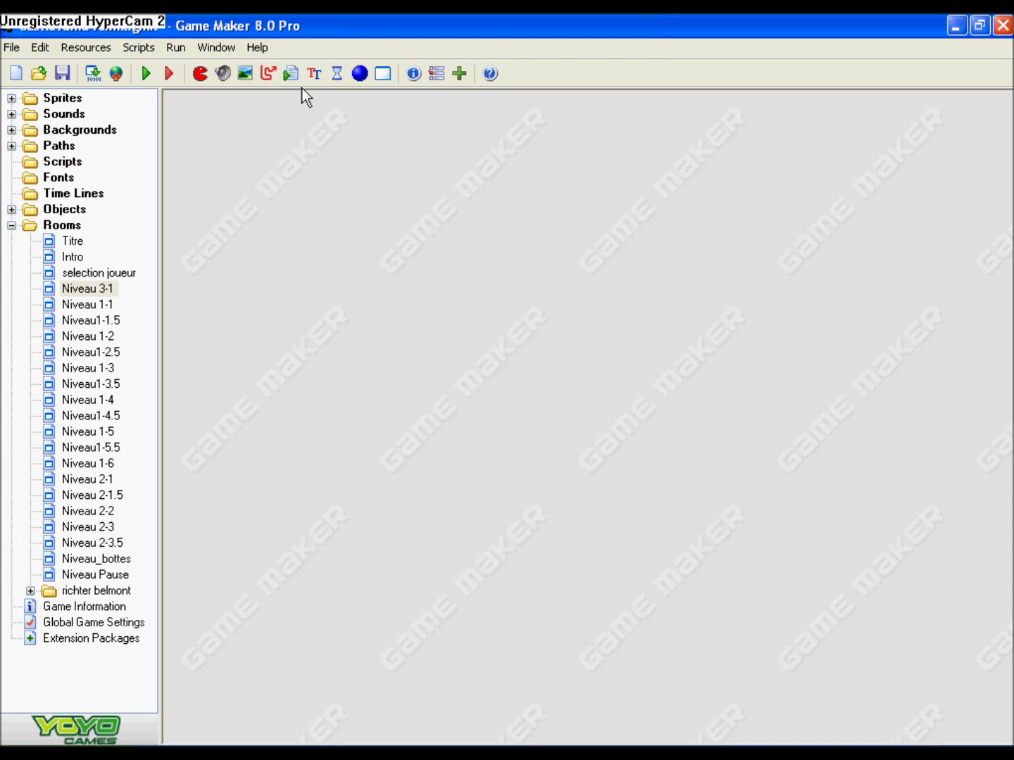
Step: Open the Global Game Settings and look through the Resolution, Other and Loading settings
left_click(79, 49)
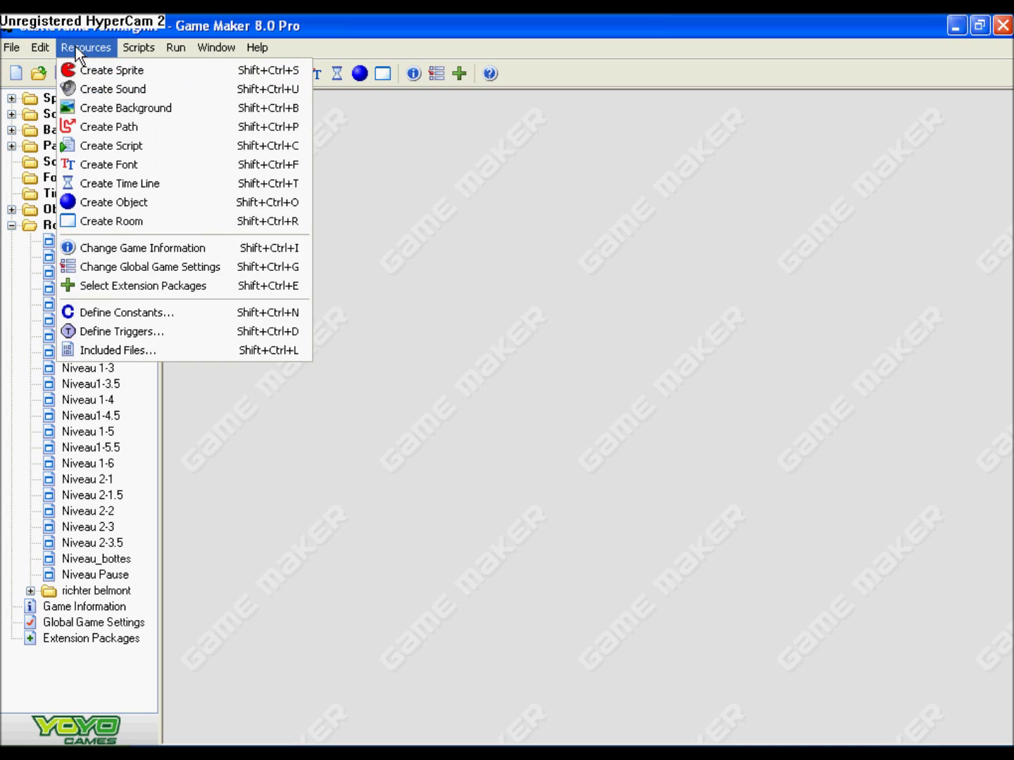
left_click(174, 270)
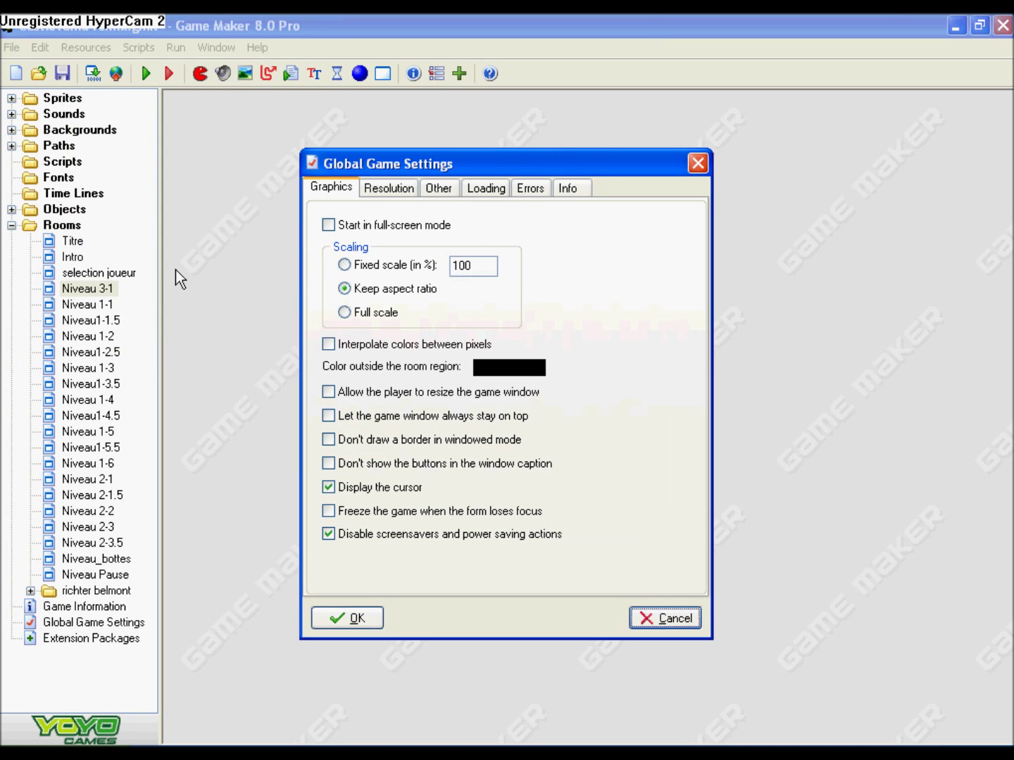
left_click(371, 191)
left_click(431, 188)
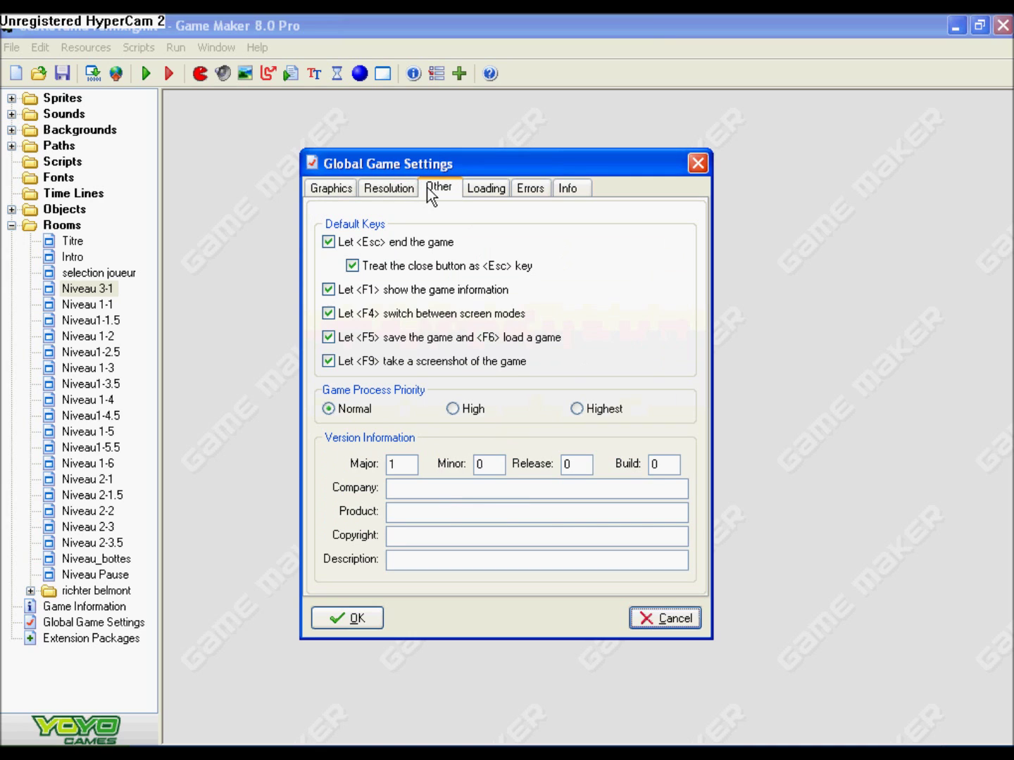
left_click(484, 189)
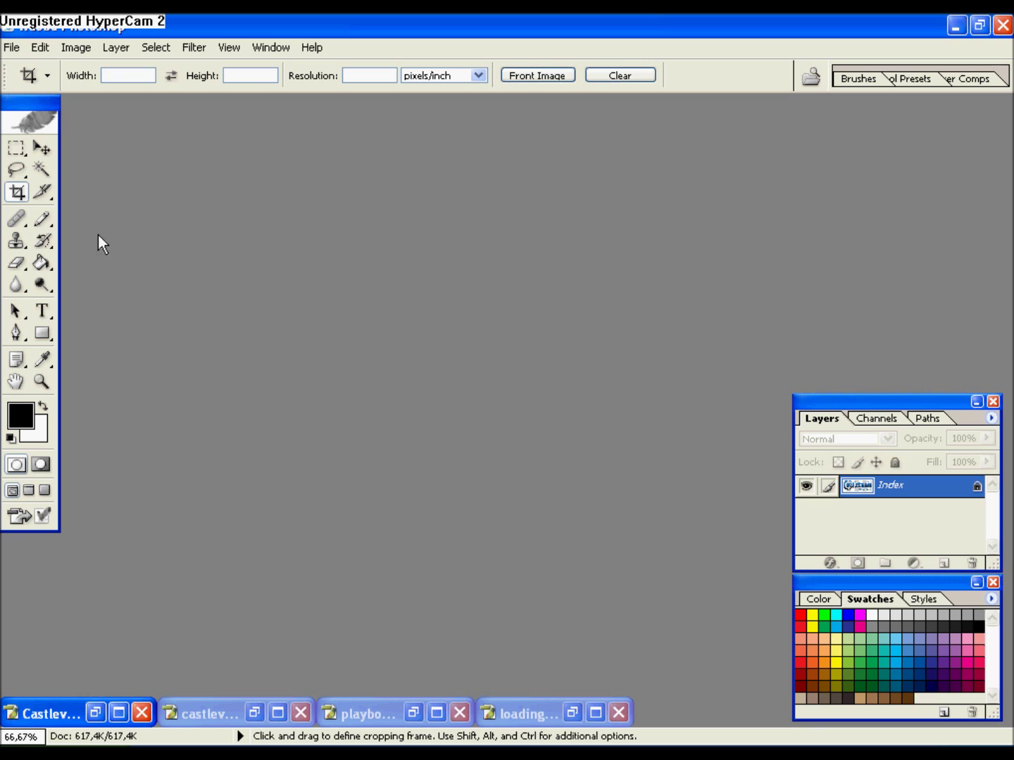
Step: Switch to Photoshop, restore the four minimised images, and move the loading.JPG window up so its whole picture is clear
left_click(100, 712)
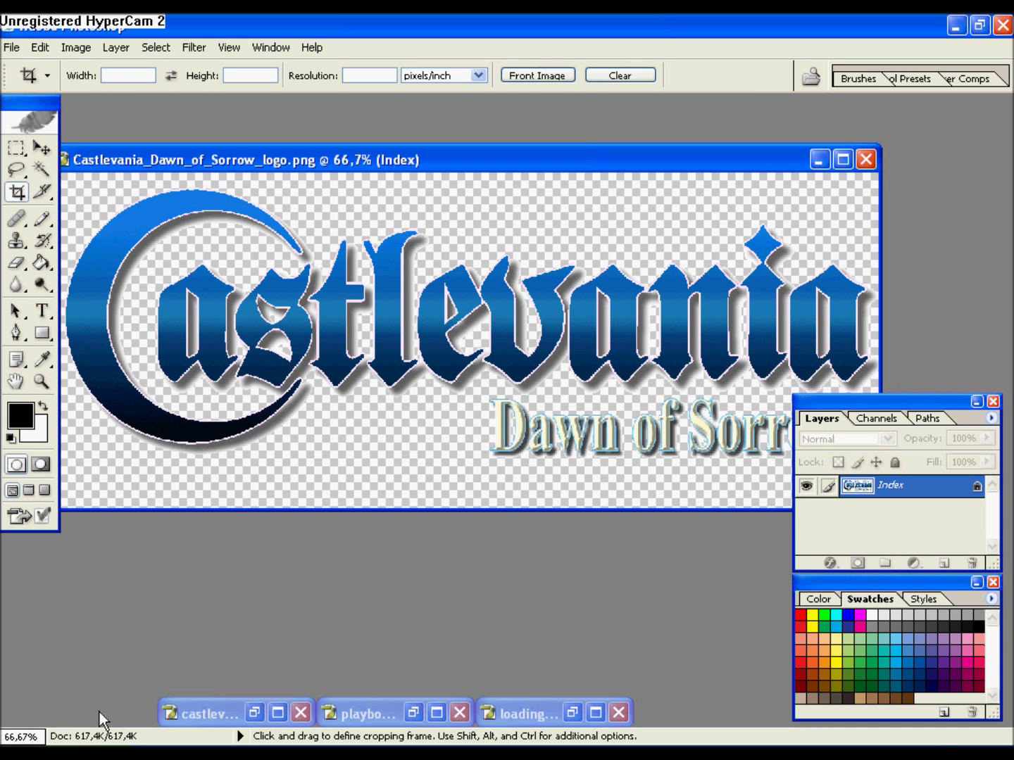
left_click(255, 714)
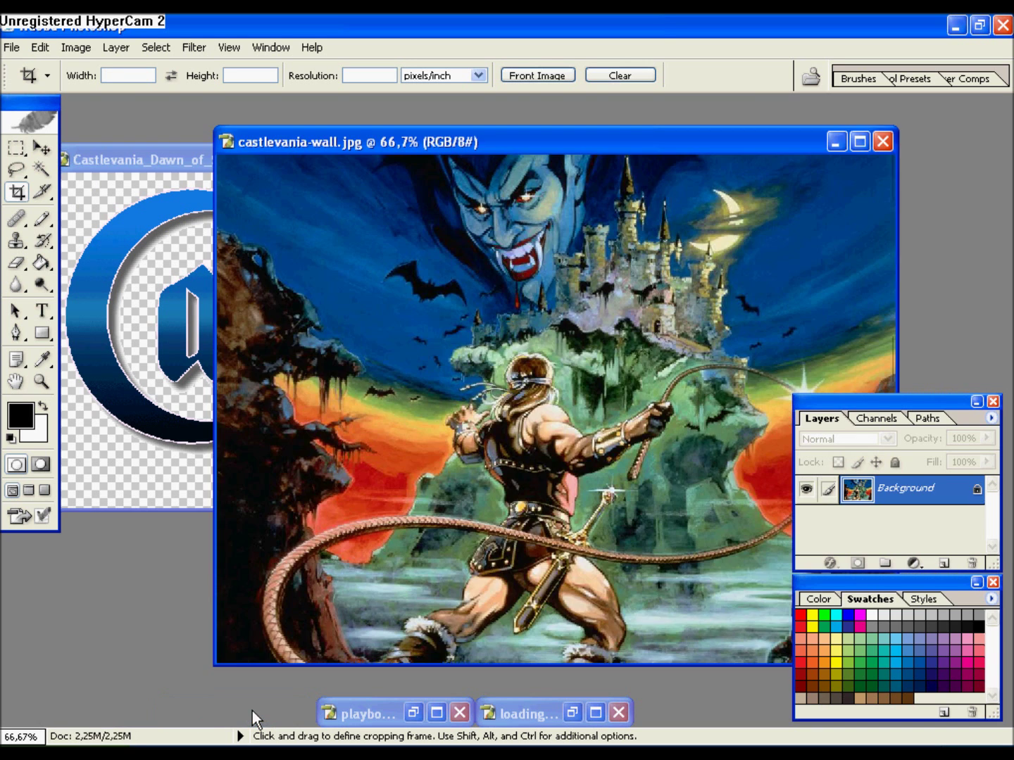
left_click(413, 712)
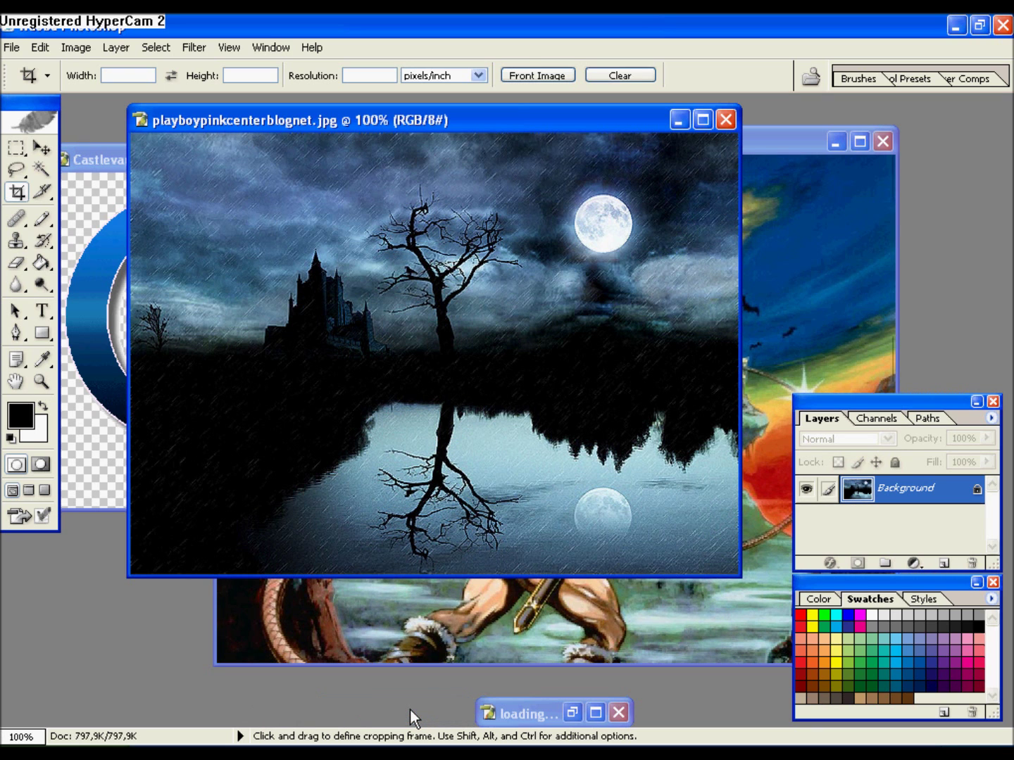
left_click(571, 712)
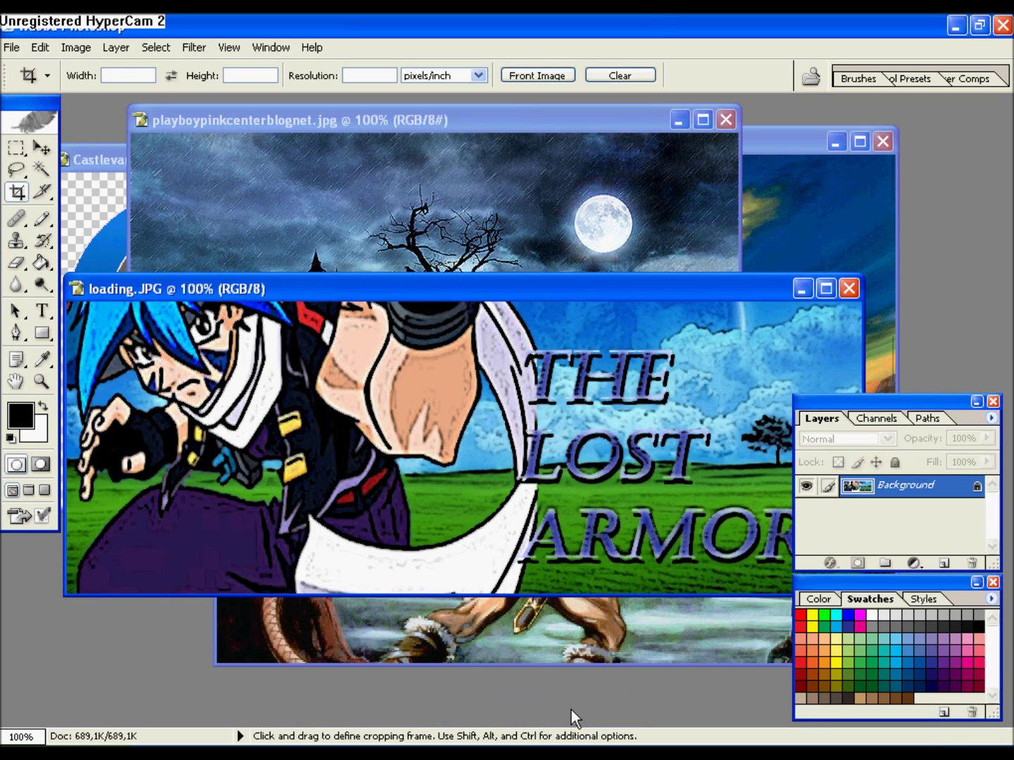
left_click_drag(510, 276, 553, 116)
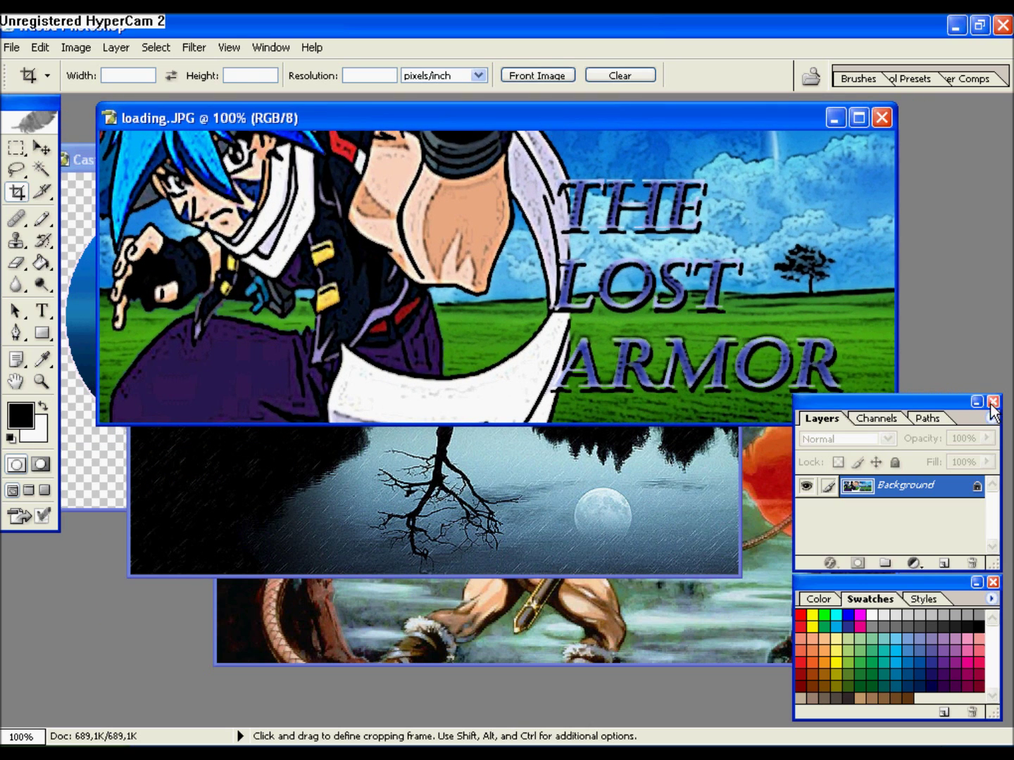
Step: Close the Layers and Swatches palettes, and minimise the loading.JPG and playboypinkcenterblognet.jpg images
left_click(992, 402)
left_click(993, 582)
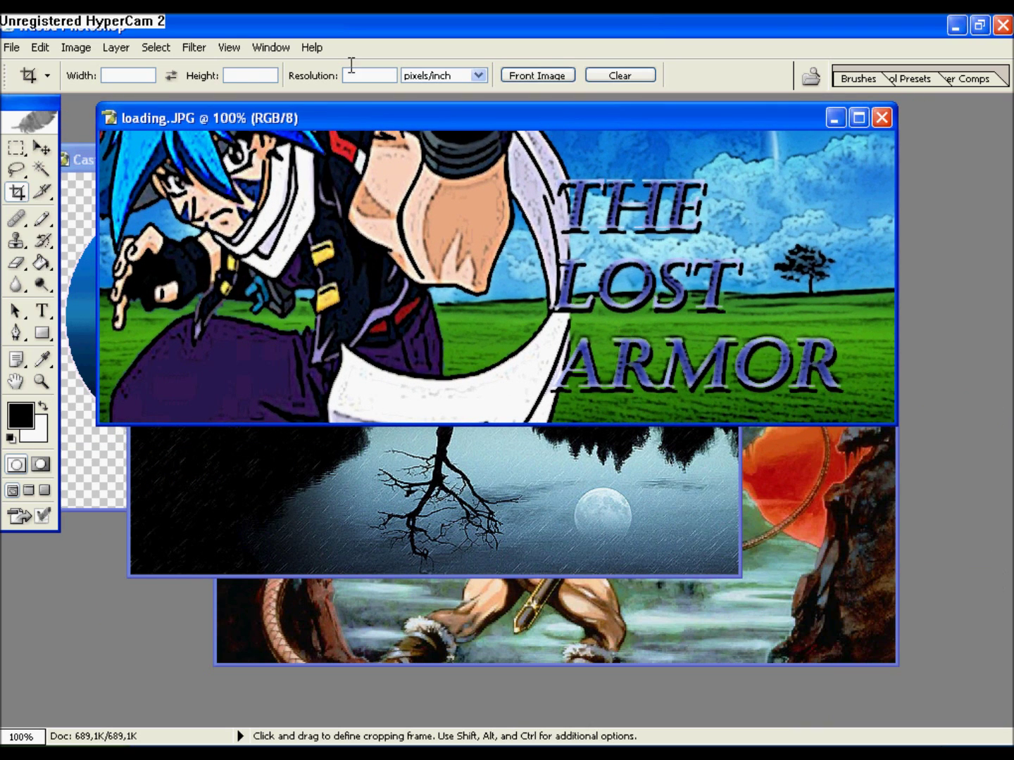
left_click_drag(395, 118, 443, 155)
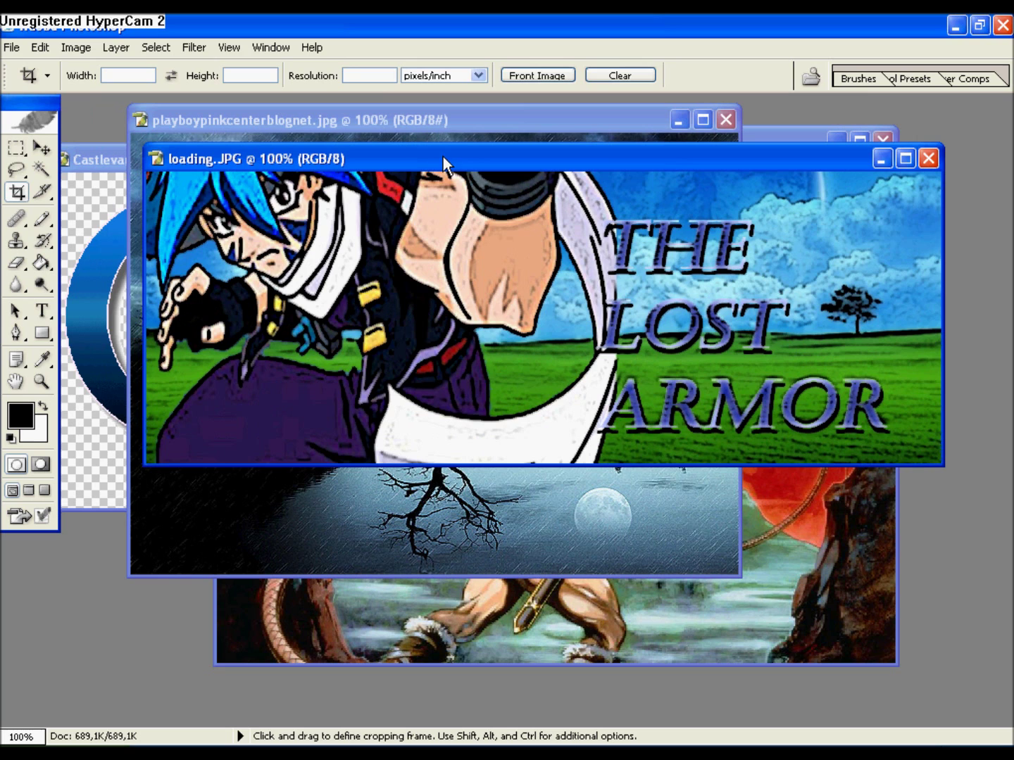
left_click(878, 156)
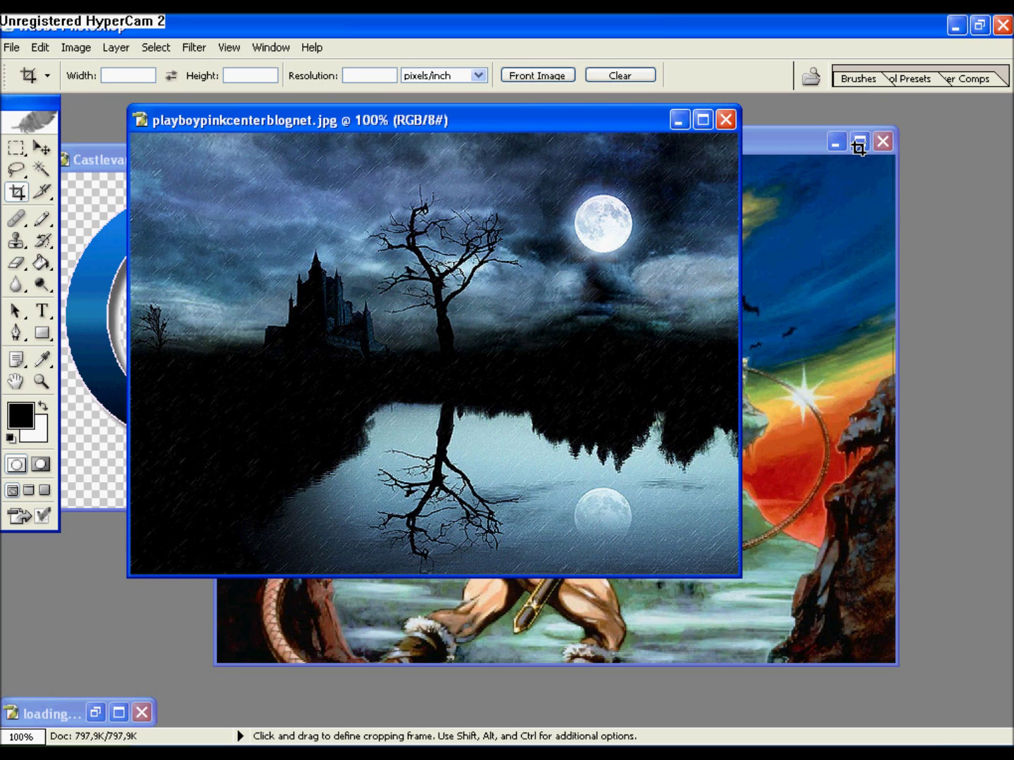
left_click(680, 116)
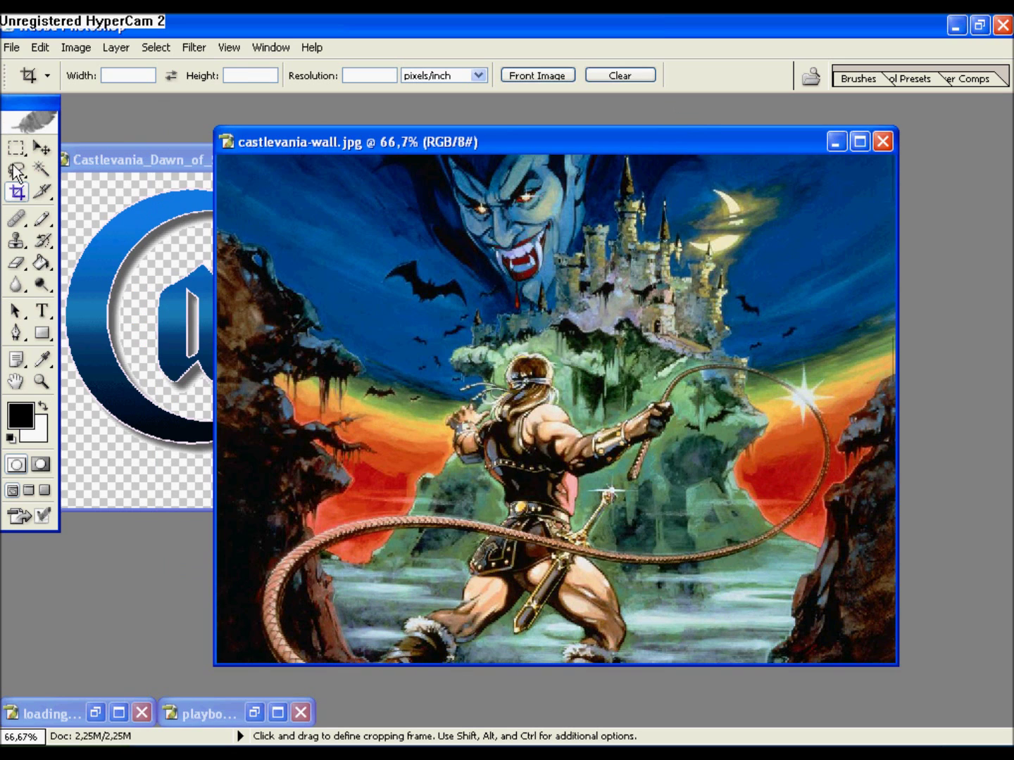
Step: Try to crop castlevania-wall.jpg to a wide strip across Dracula and the castle, and undo the crop
left_click_drag(215, 422, 88, 387)
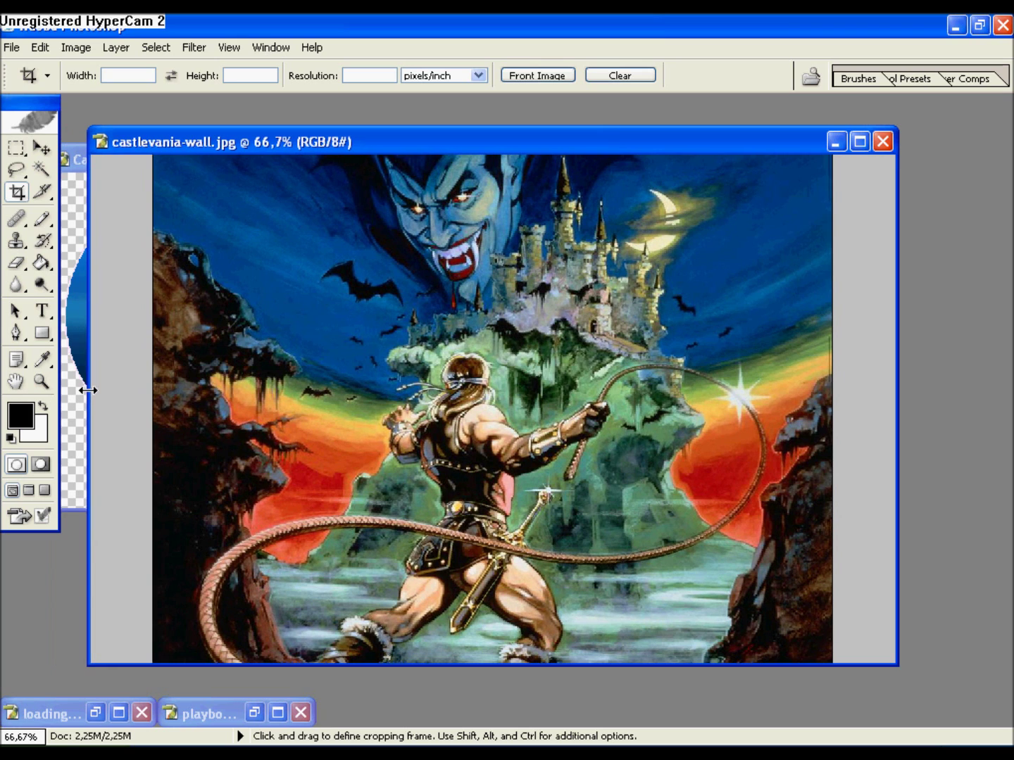
left_click_drag(166, 188, 831, 425)
left_click_drag(162, 310, 143, 310)
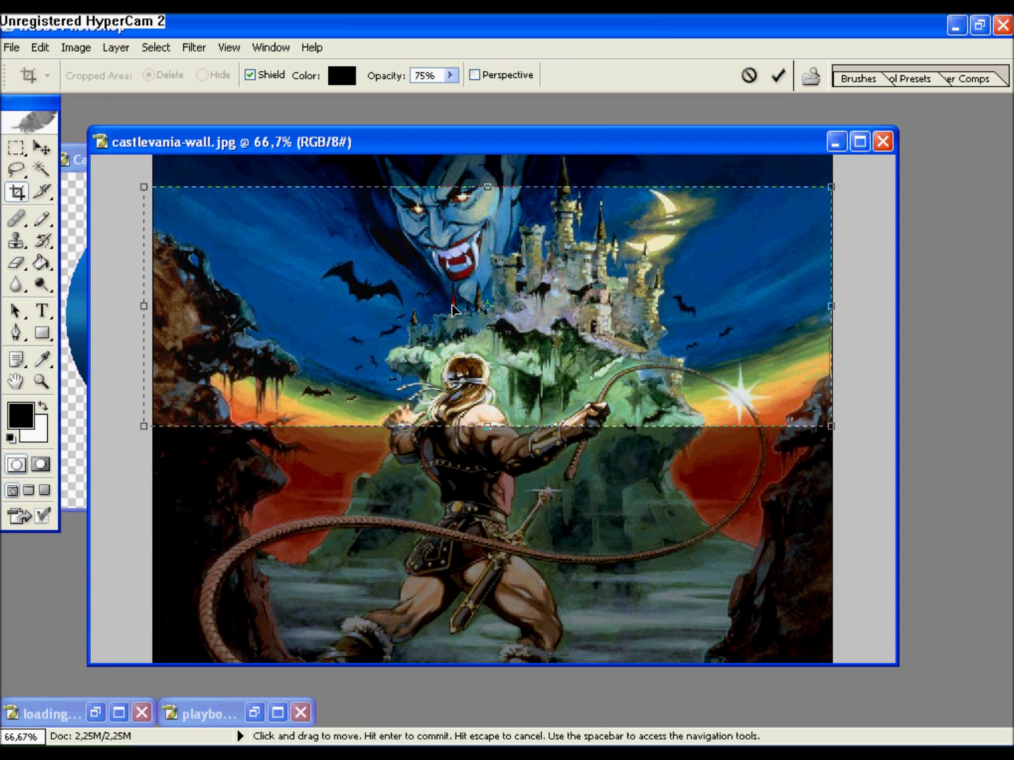
key("Return")
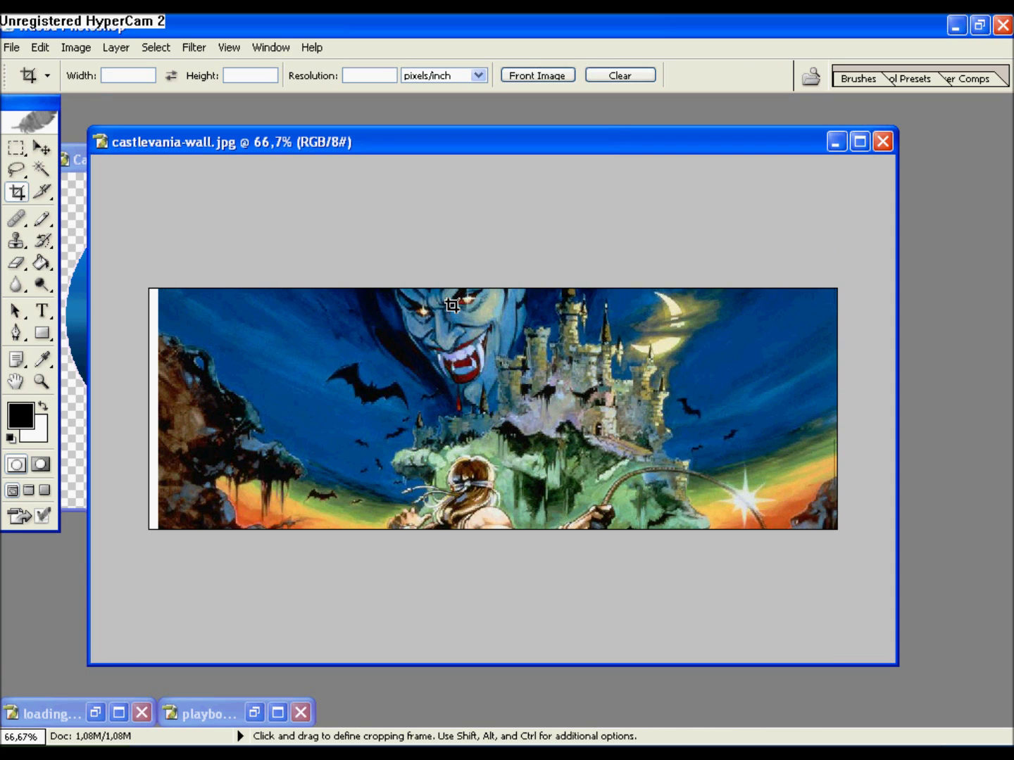
left_click(47, 49)
left_click(48, 65)
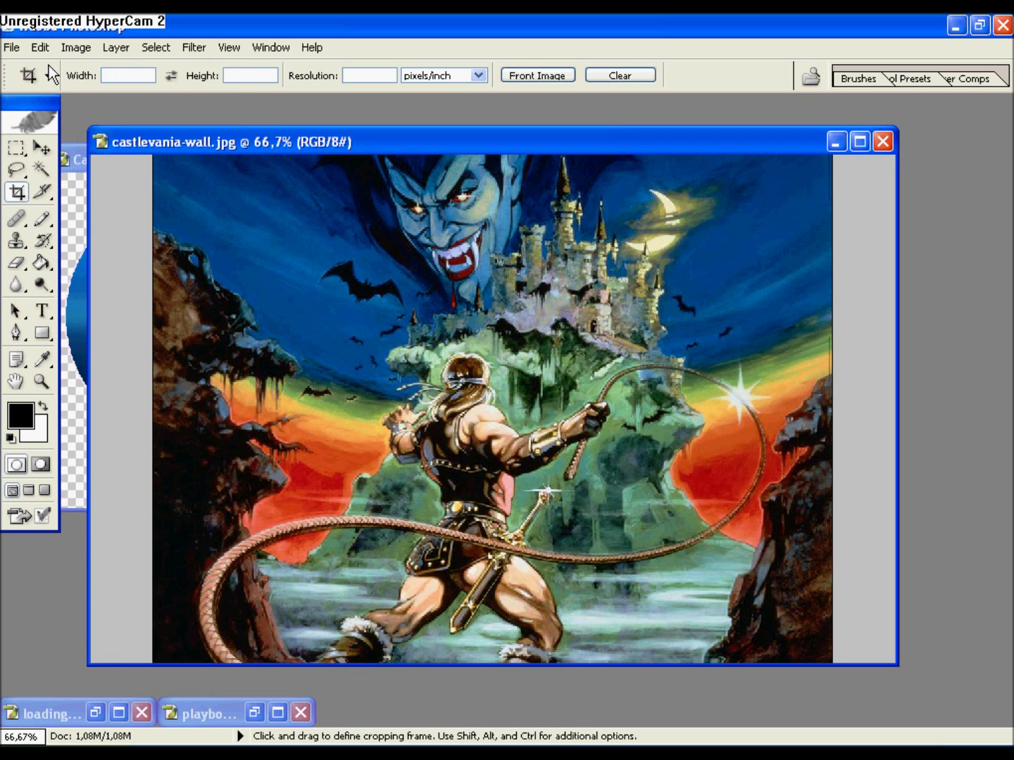
Step: Crop castlevania-wall.jpg to a wide banner from Dracula's forehead down to the hero's shoulders, starting exactly at the picture's edge
left_click_drag(153, 185, 823, 444)
key("Return")
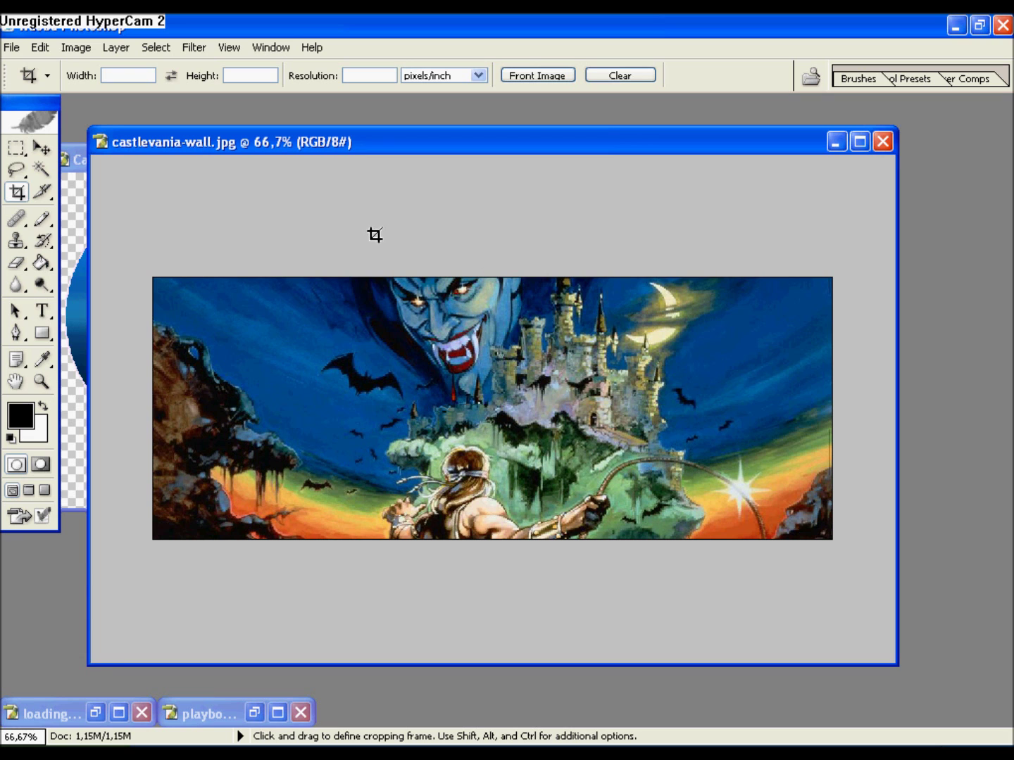
Step: Erase the "Dawn of Sorrow" subtitle from Castlevania_Dawn_of_Sorrow_logo.png using a rectangular selection
left_click(73, 160)
left_click_drag(229, 159, 271, 150)
left_click(17, 169)
left_click(16, 148)
mouse_move(535, 384)
left_mouse_down()
mouse_move(588, 406)
mouse_move(917, 475)
left_mouse_up()
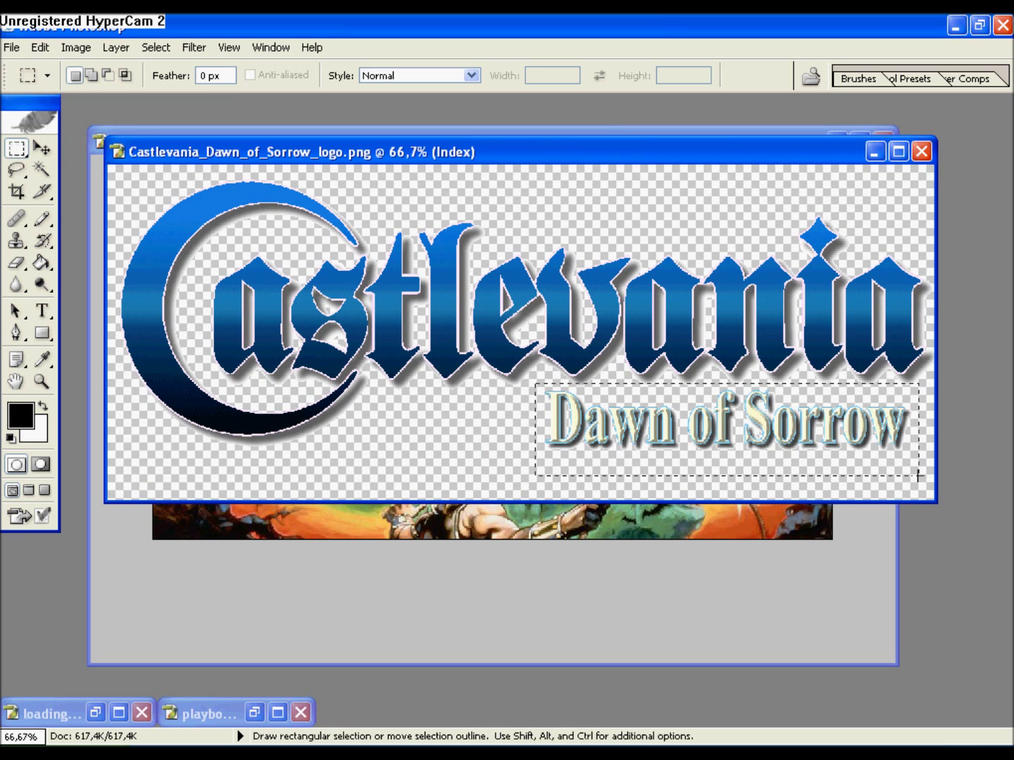
left_click(41, 48)
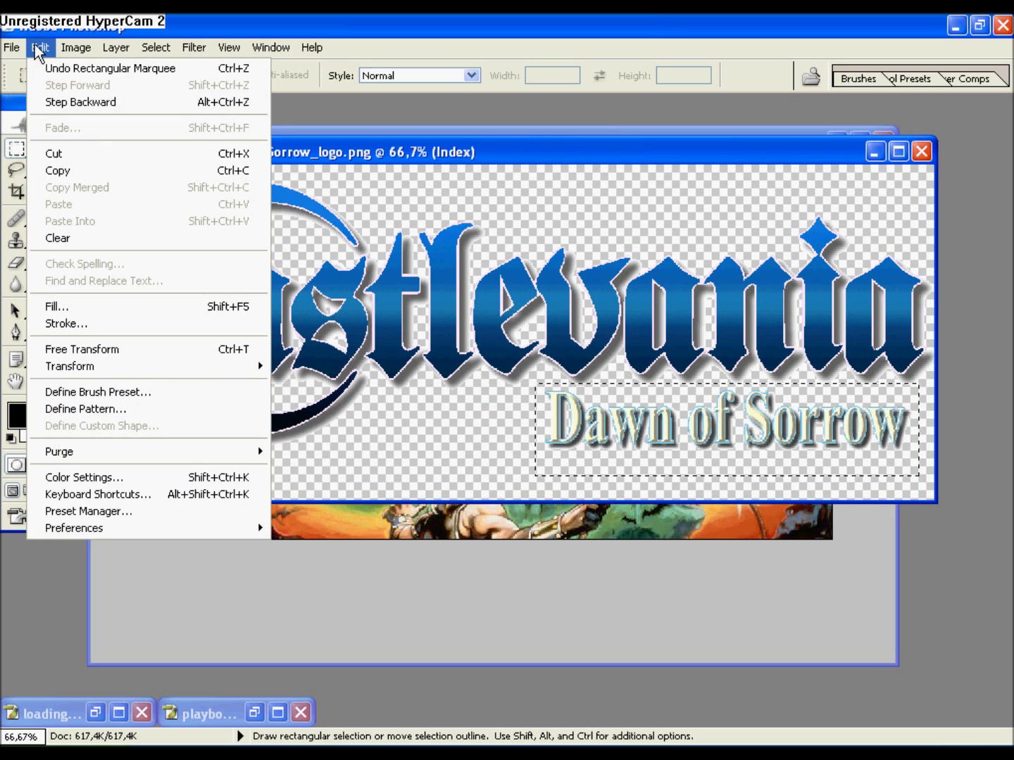
left_click(73, 237)
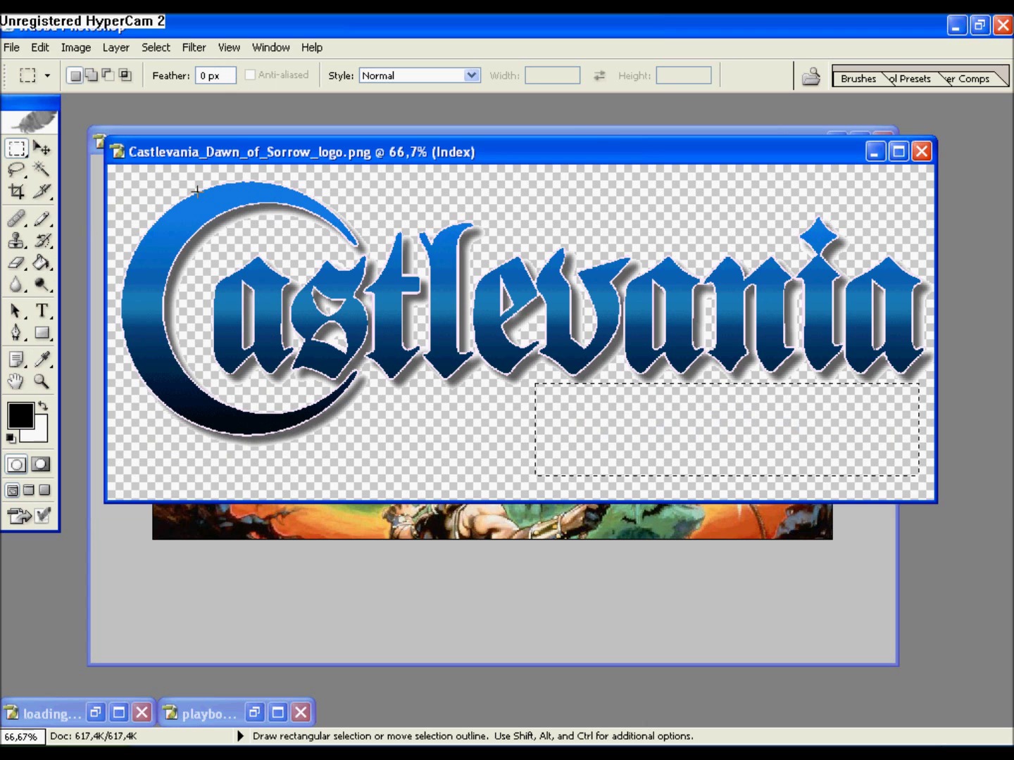
Step: Copy the entire Castlevania logo image and paste it into castlevania-wall.jpg
left_click(142, 48)
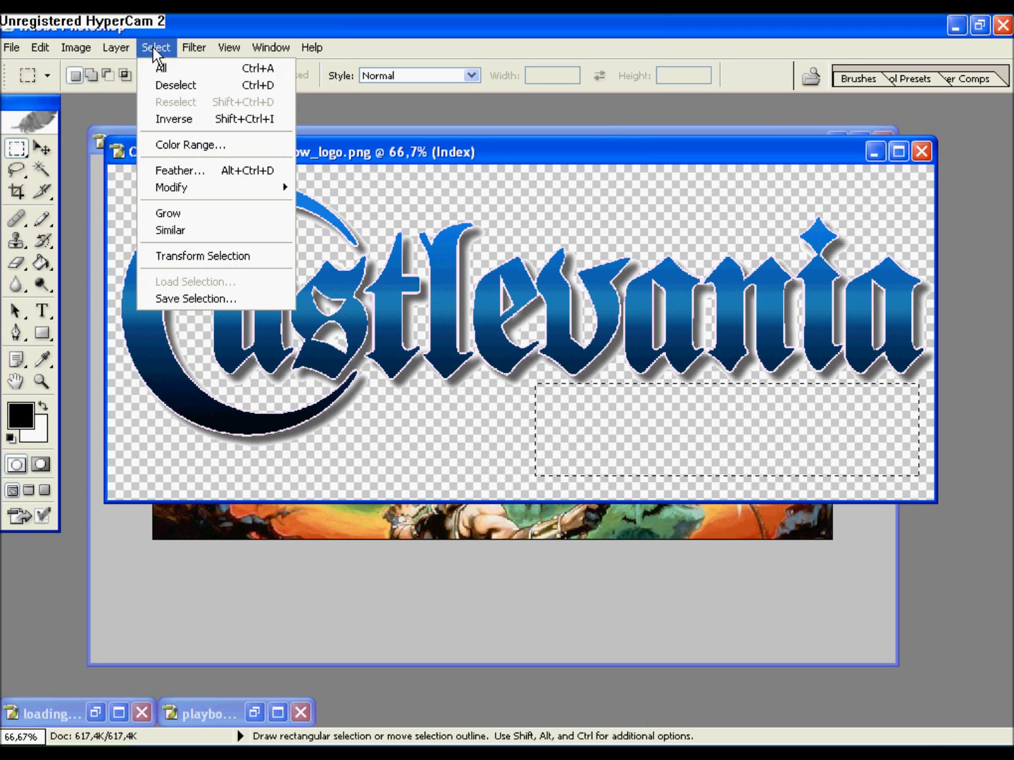
left_click(160, 65)
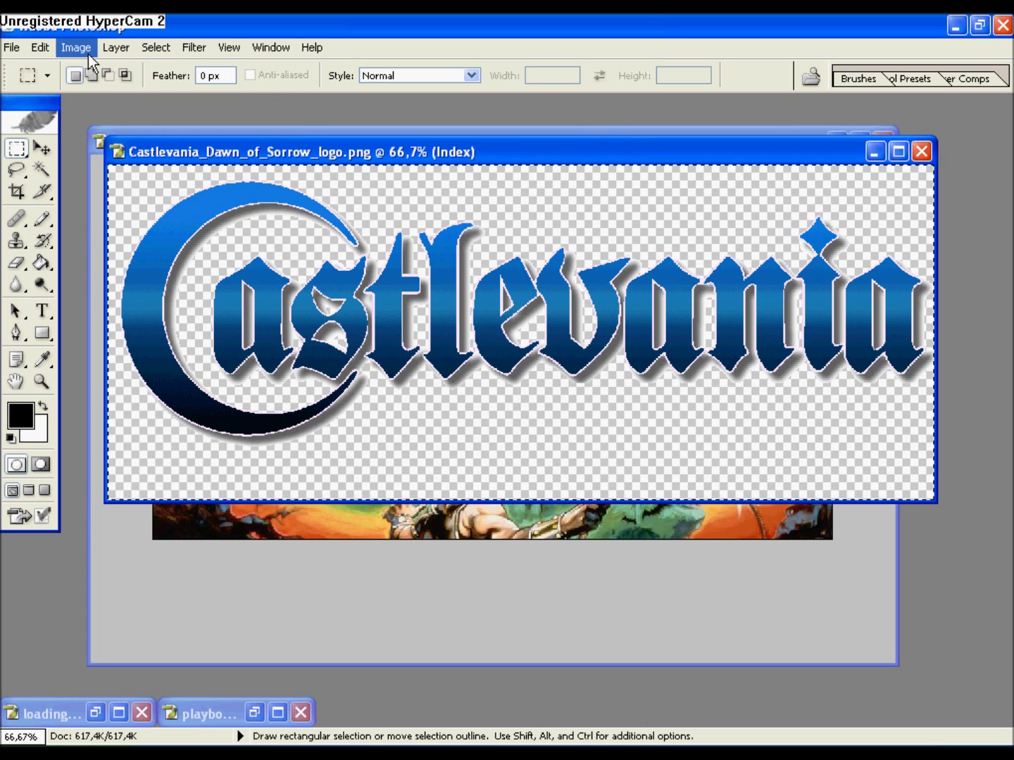
left_click(41, 48)
left_click(66, 175)
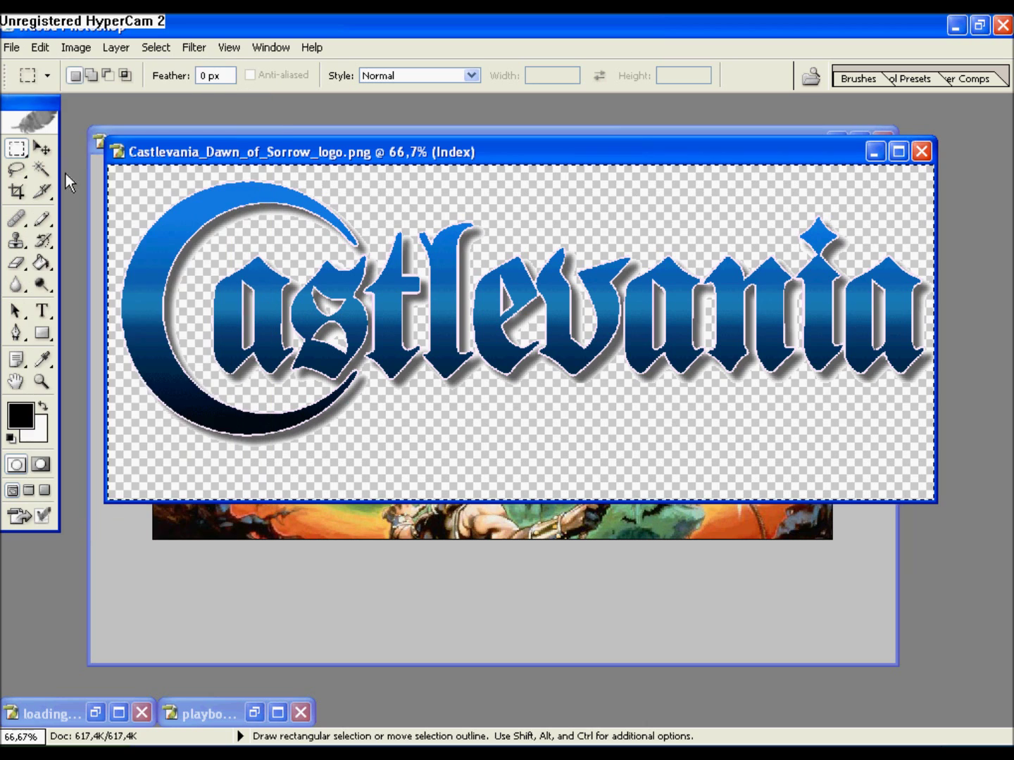
left_click(289, 518)
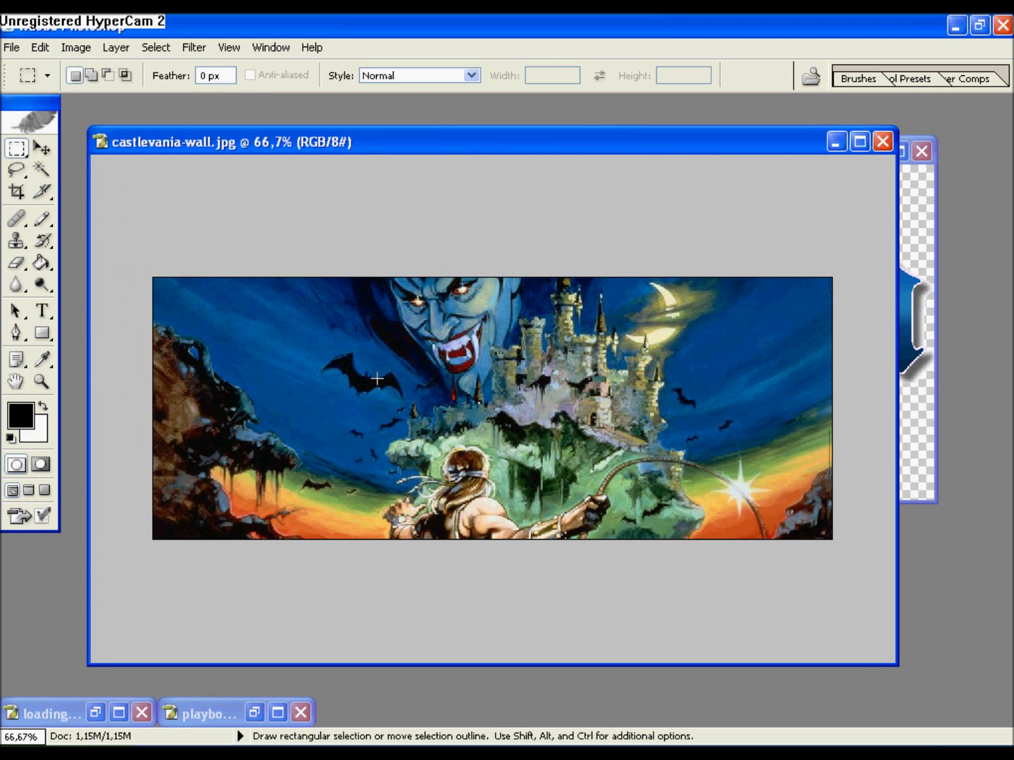
left_click(41, 47)
left_click(90, 203)
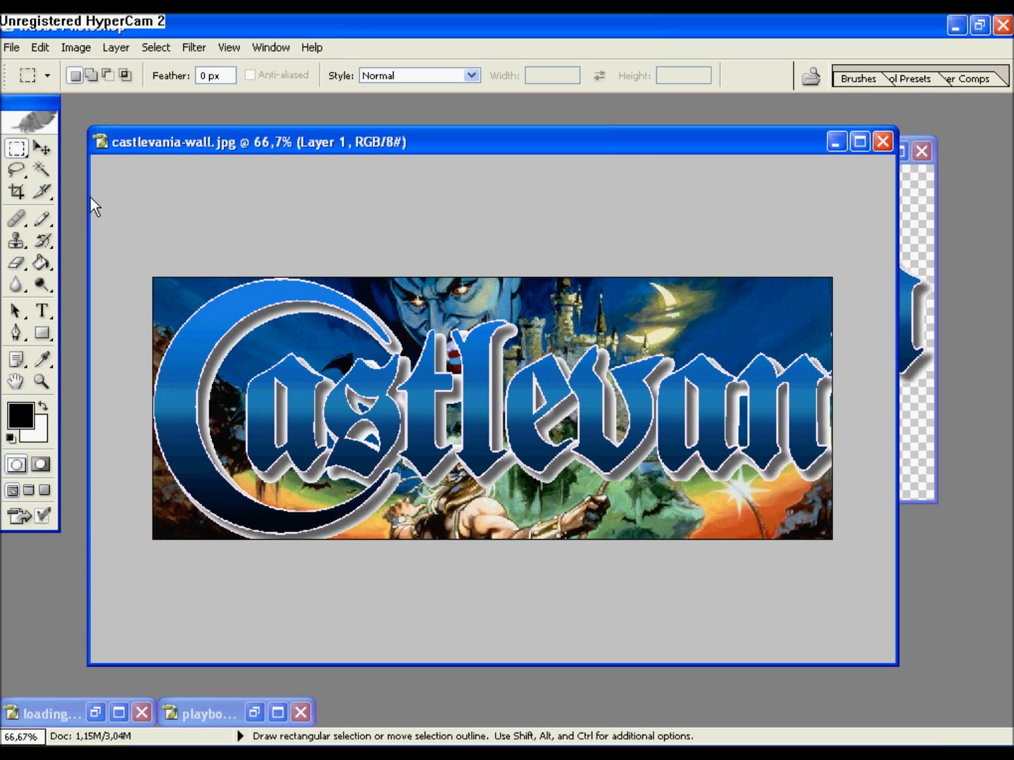
Step: Scale the pasted Castlevania logo to 50% width and 50% height with Free Transform
left_click(78, 45)
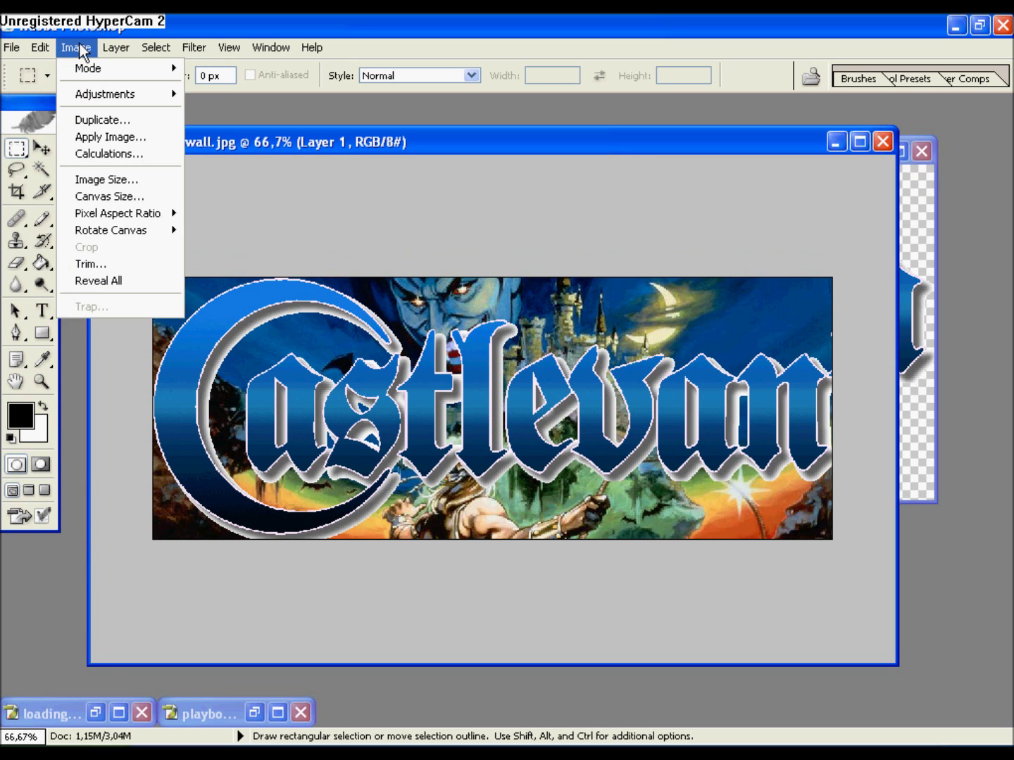
mouse_move(42, 45)
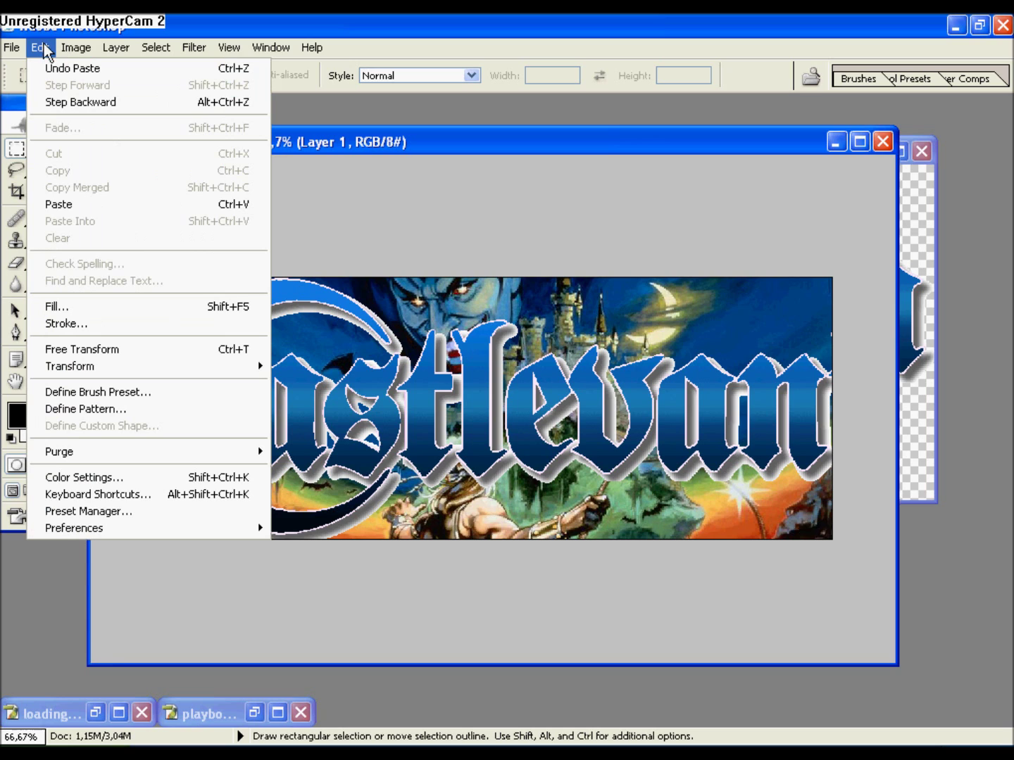
left_click(155, 354)
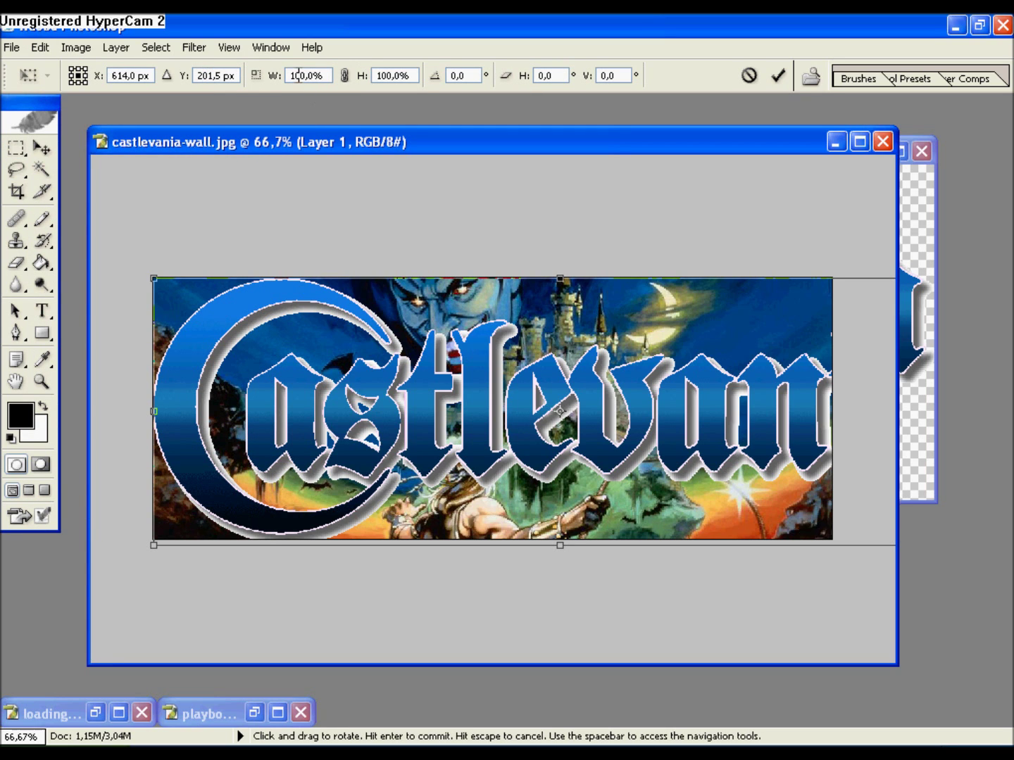
left_click_drag(302, 75, 276, 75)
type("8")
key("Return")
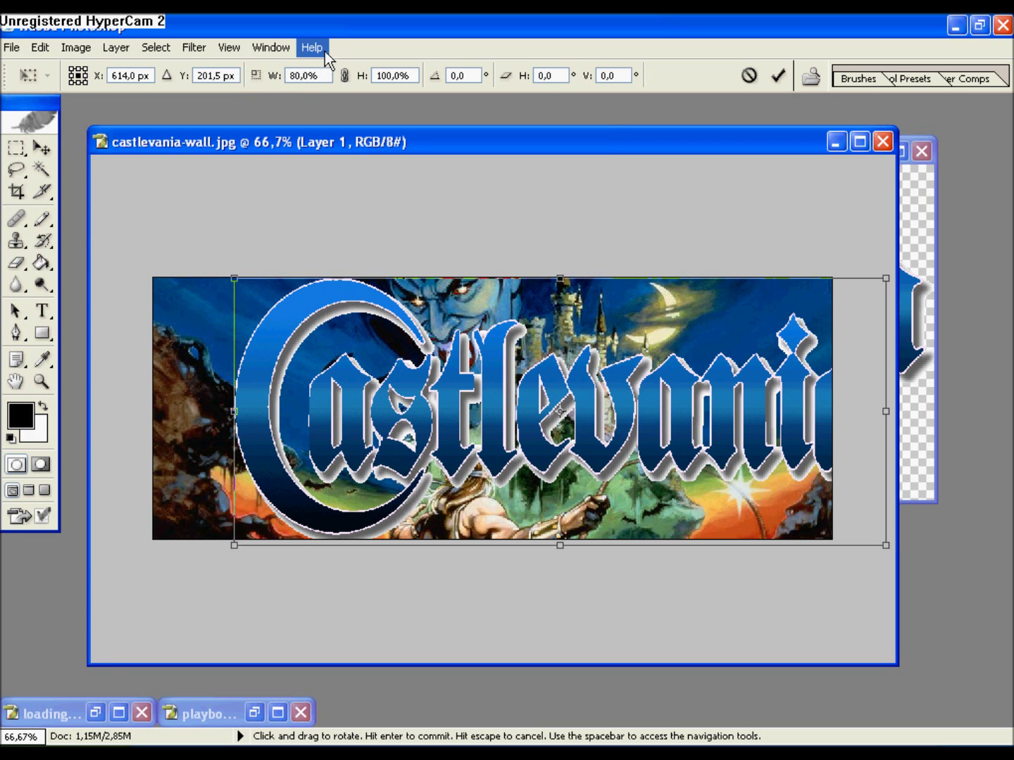
left_click_drag(291, 75, 297, 73)
type("5")
key("Return")
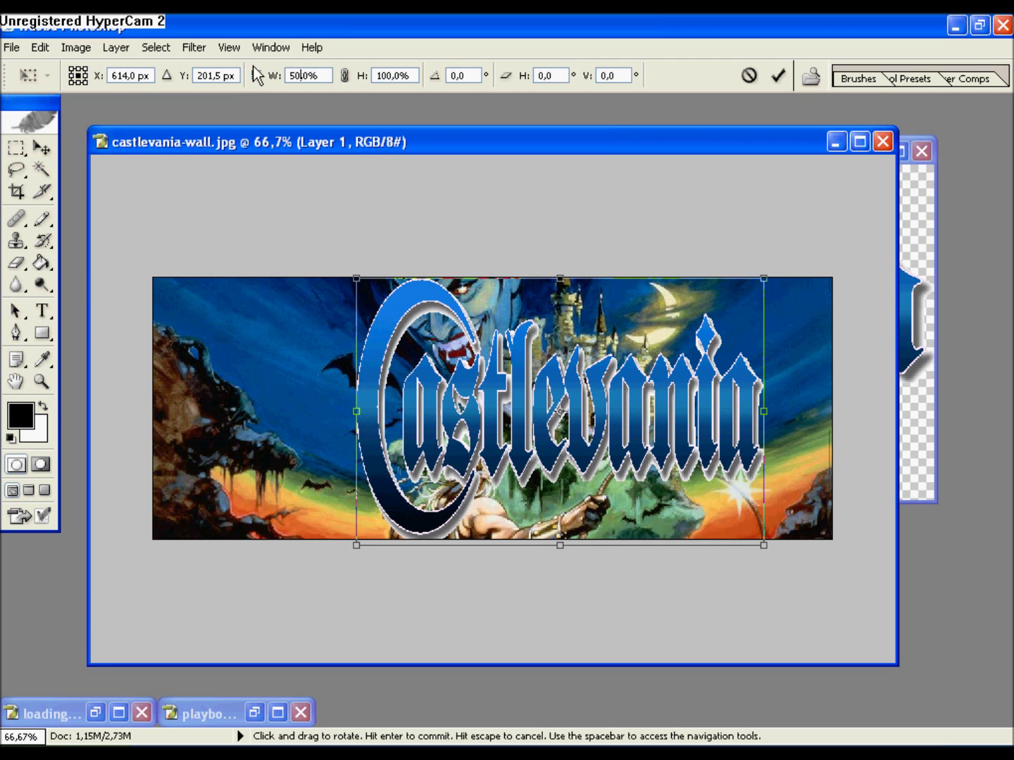
left_click_drag(390, 76, 376, 75)
type("50")
key("Return")
Step: Move the scaled logo to the middle of the banner, just above the hero's head, and apply the transformation
left_click_drag(592, 430, 508, 428)
left_click(41, 147)
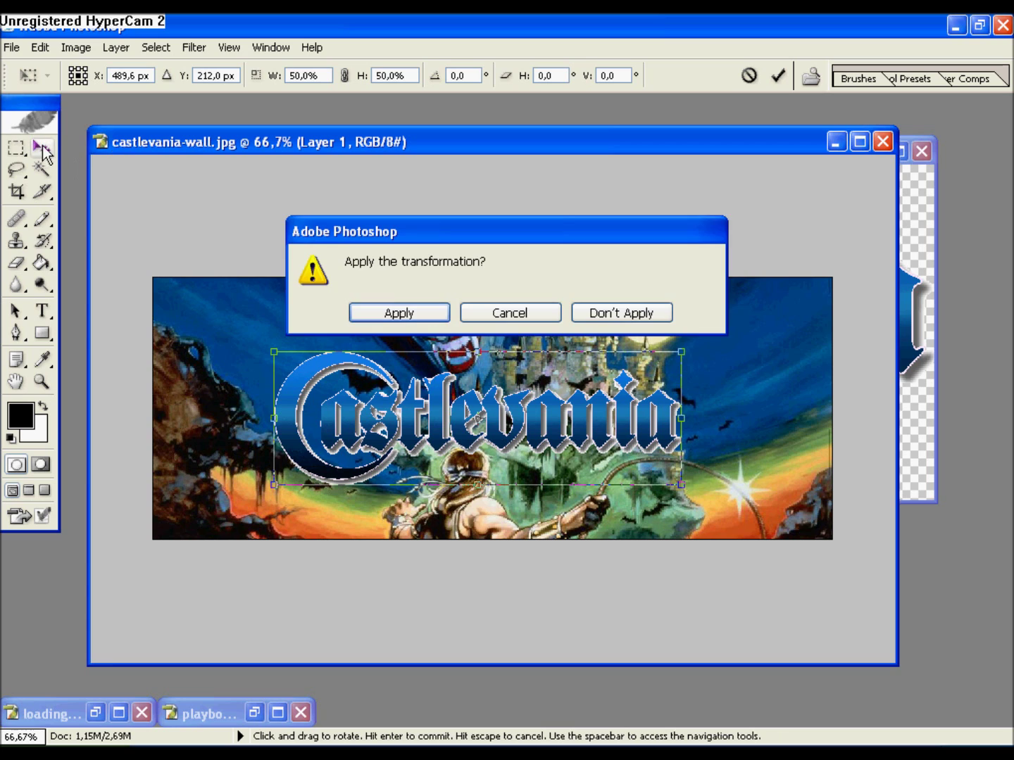
left_click(397, 312)
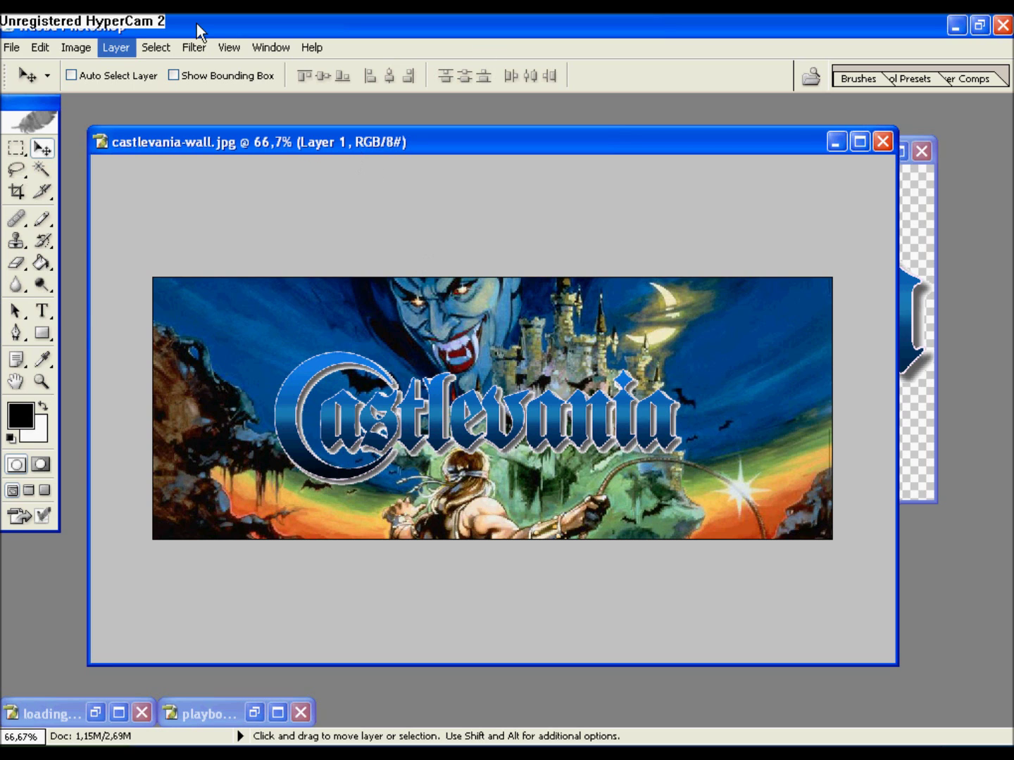
Step: Undo the Castlevania logo's transformation and its pasting into castlevania-wall.jpg
left_click(41, 48)
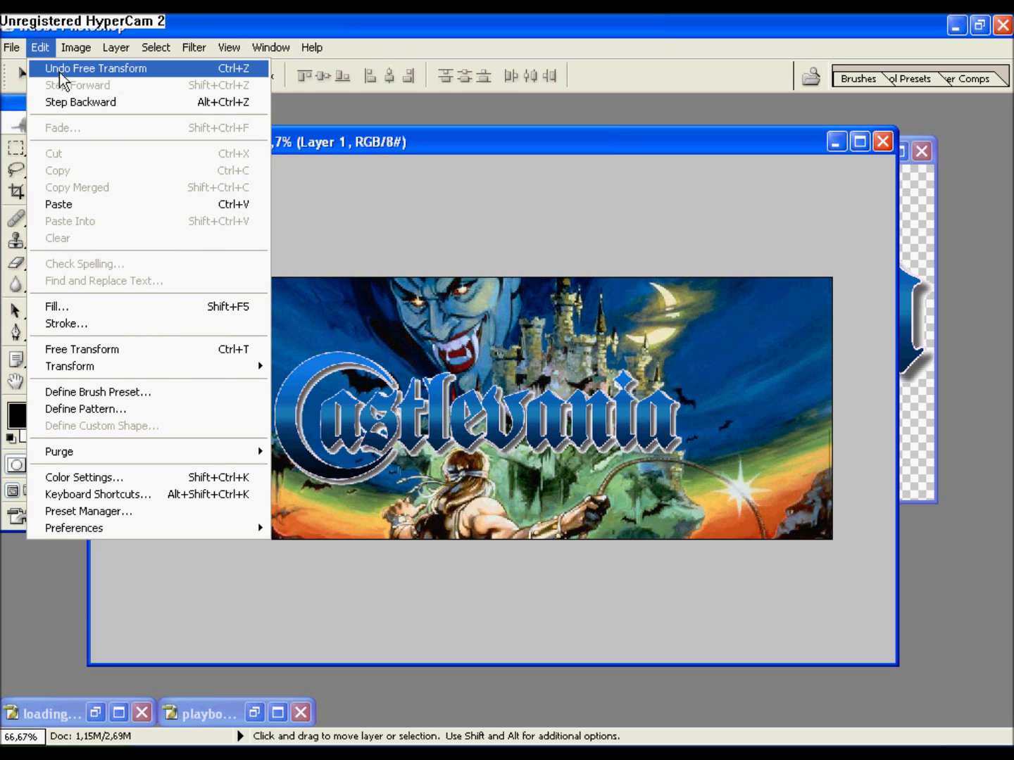
left_click(76, 103)
left_click(40, 48)
left_click(89, 104)
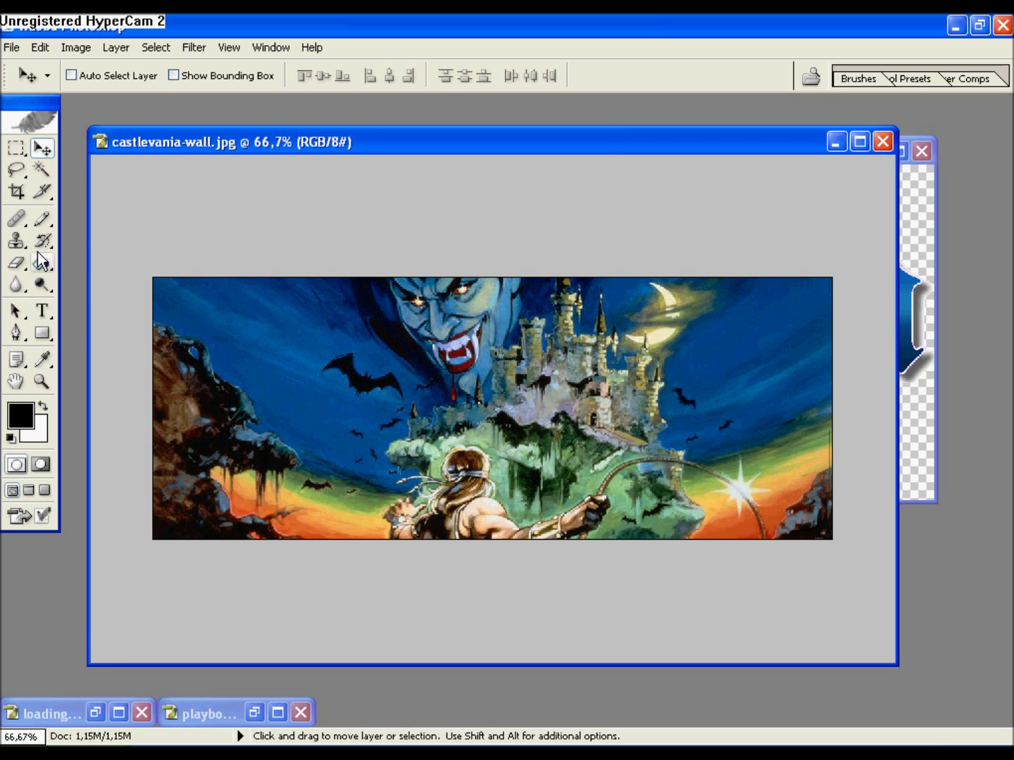
Step: Activate the Type tool and set its font to Agency FB
left_click(44, 312)
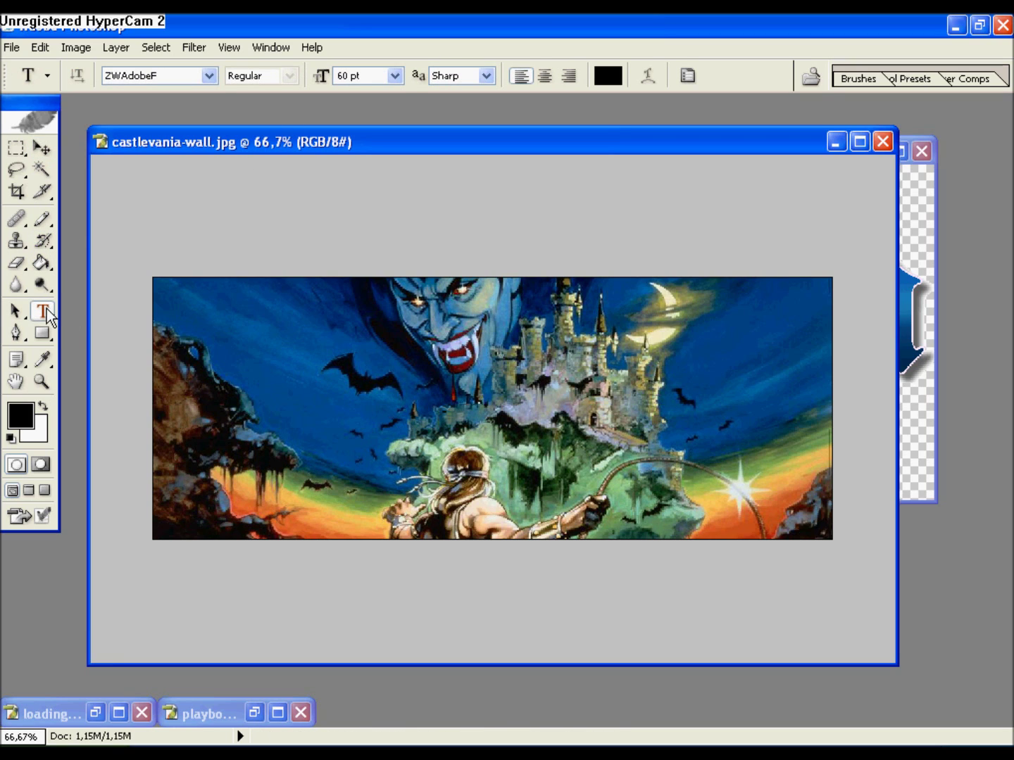
left_click(209, 76)
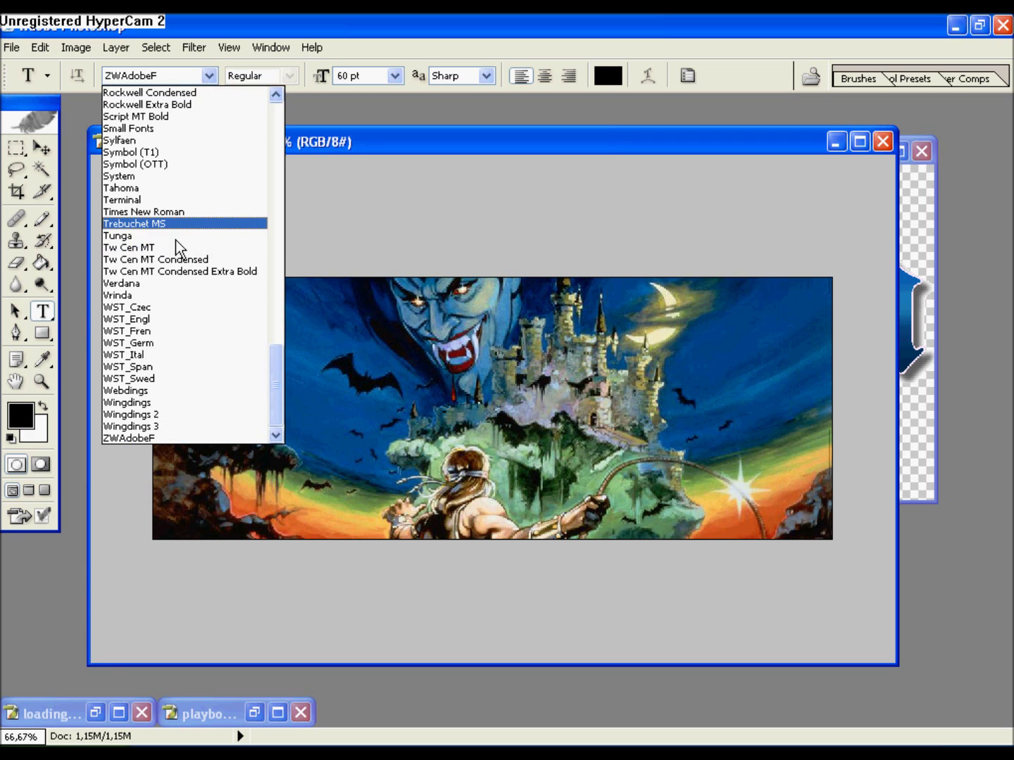
scroll(201, 224, "up", 4)
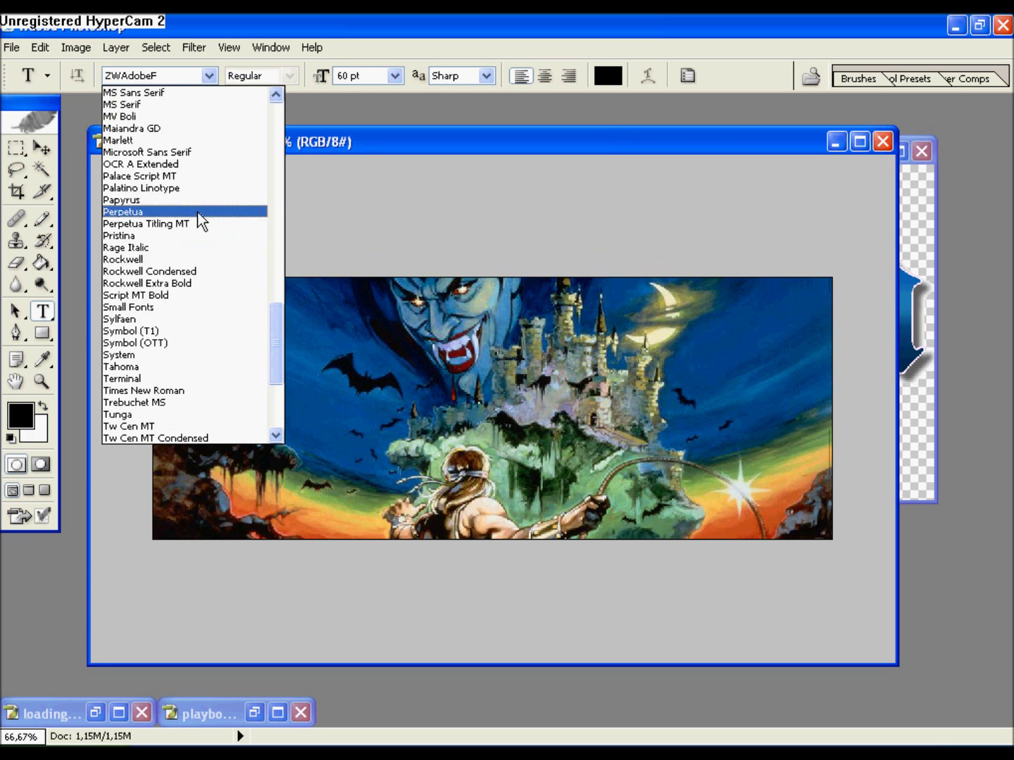
scroll(197, 212, "up", 7)
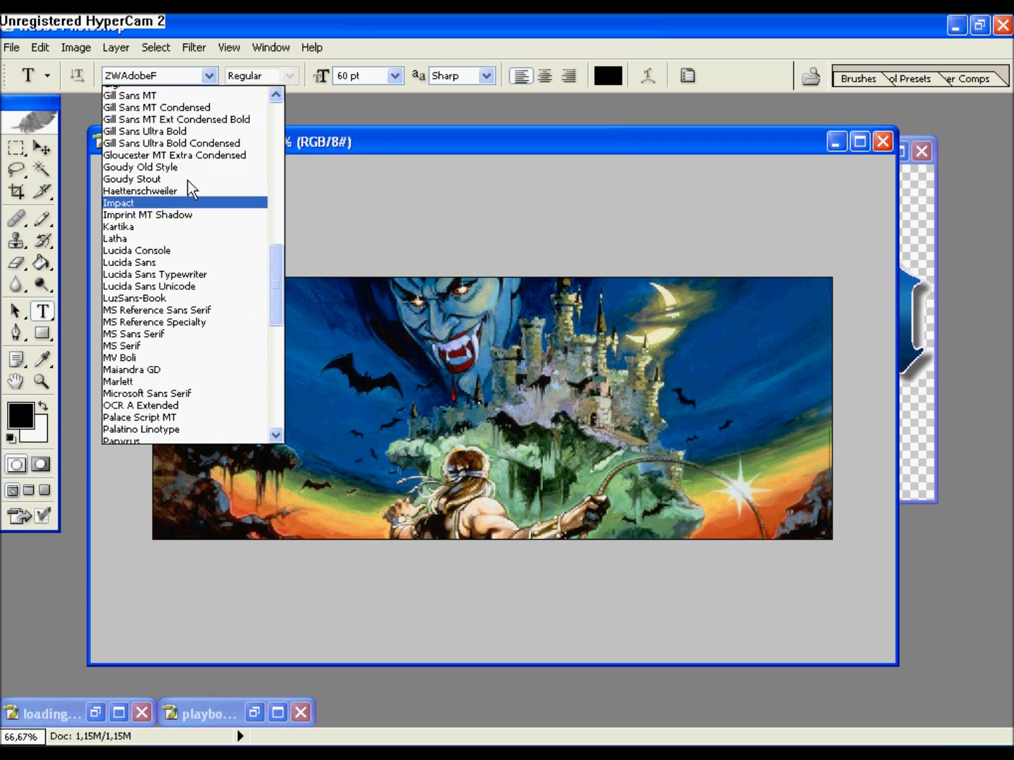
scroll(184, 185, "up", 1)
scroll(175, 183, "up", 5)
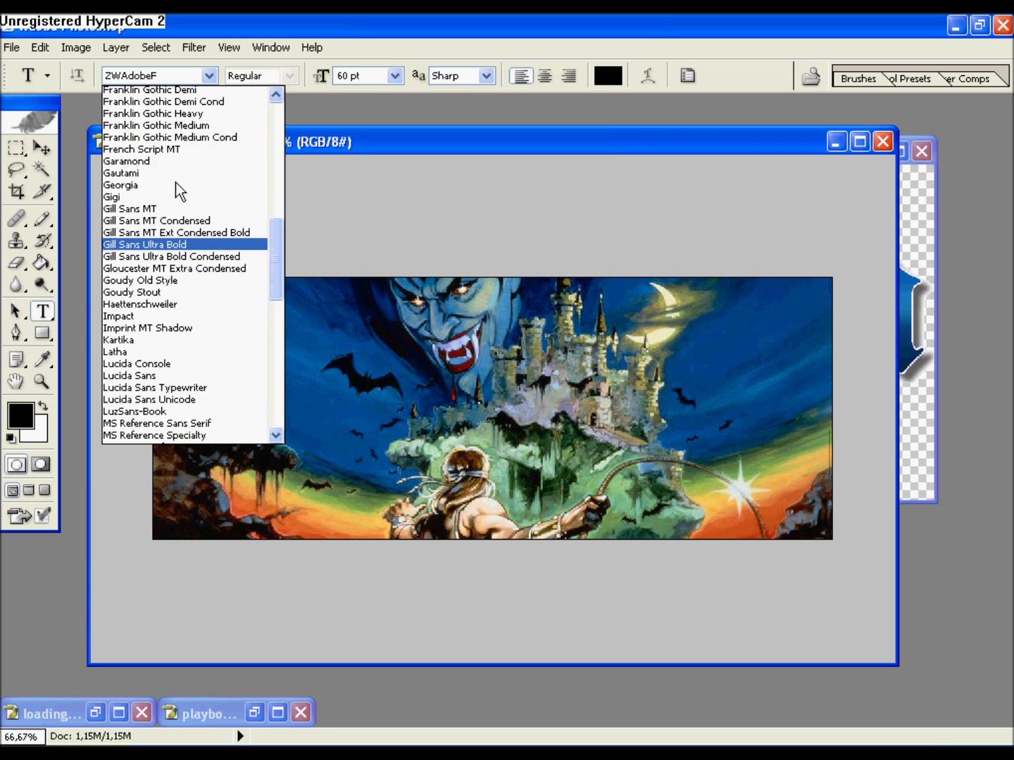
scroll(119, 201, "up", 3)
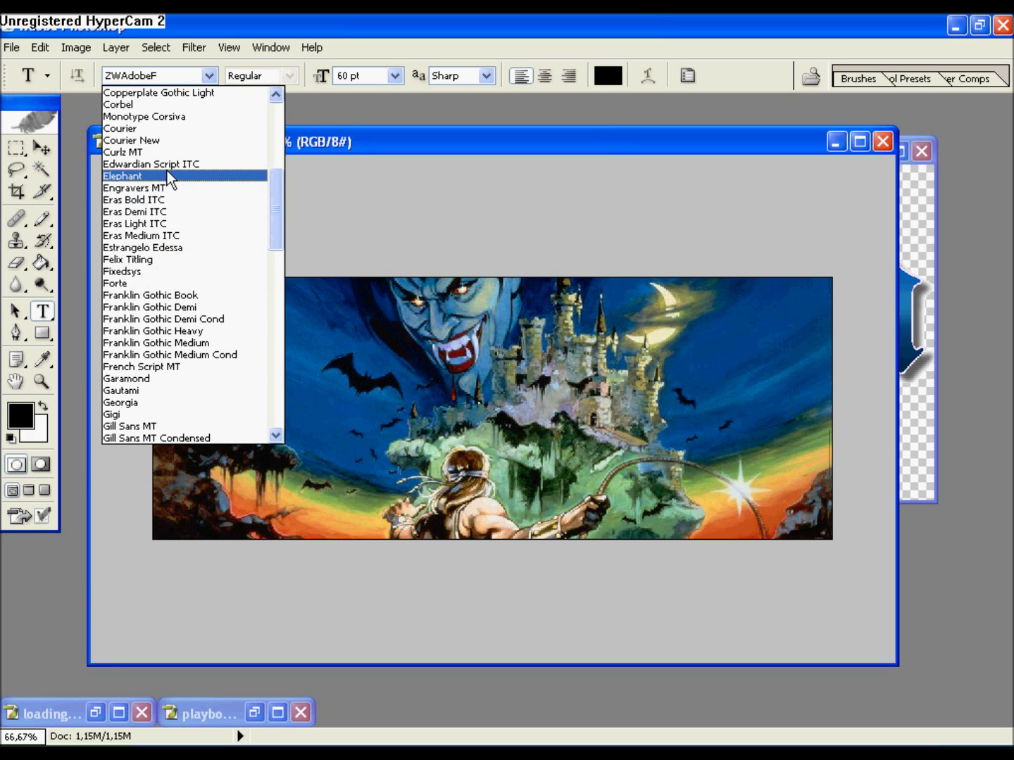
scroll(166, 170, "up", 1)
scroll(167, 171, "up", 3)
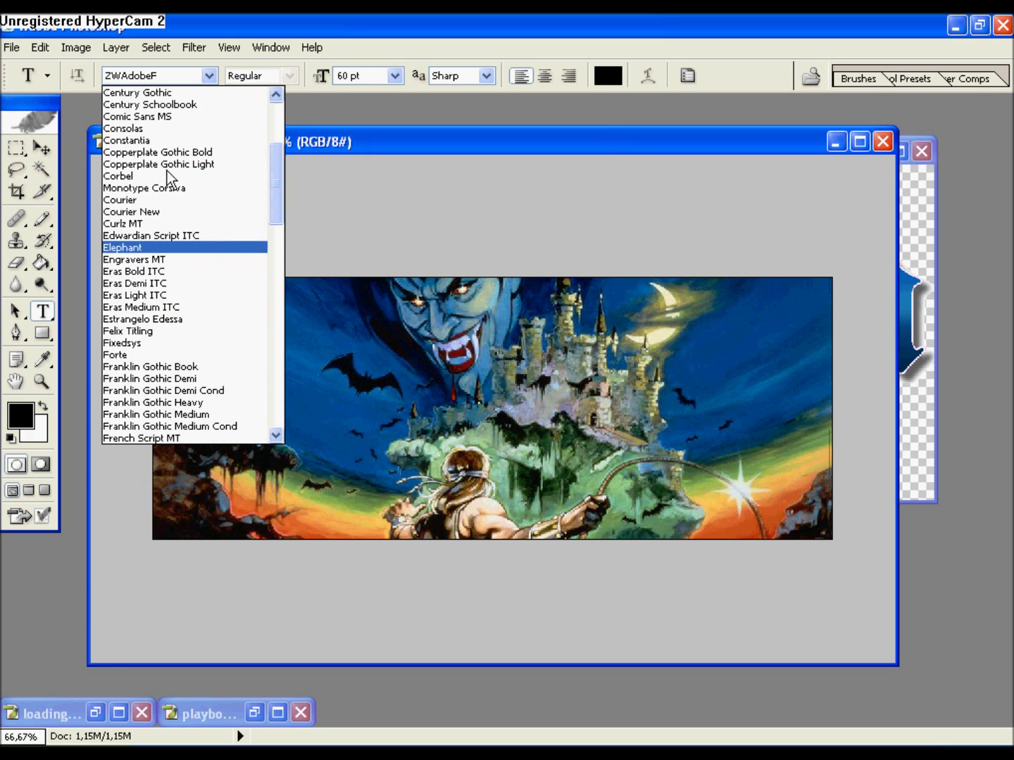
scroll(166, 170, "up", 2)
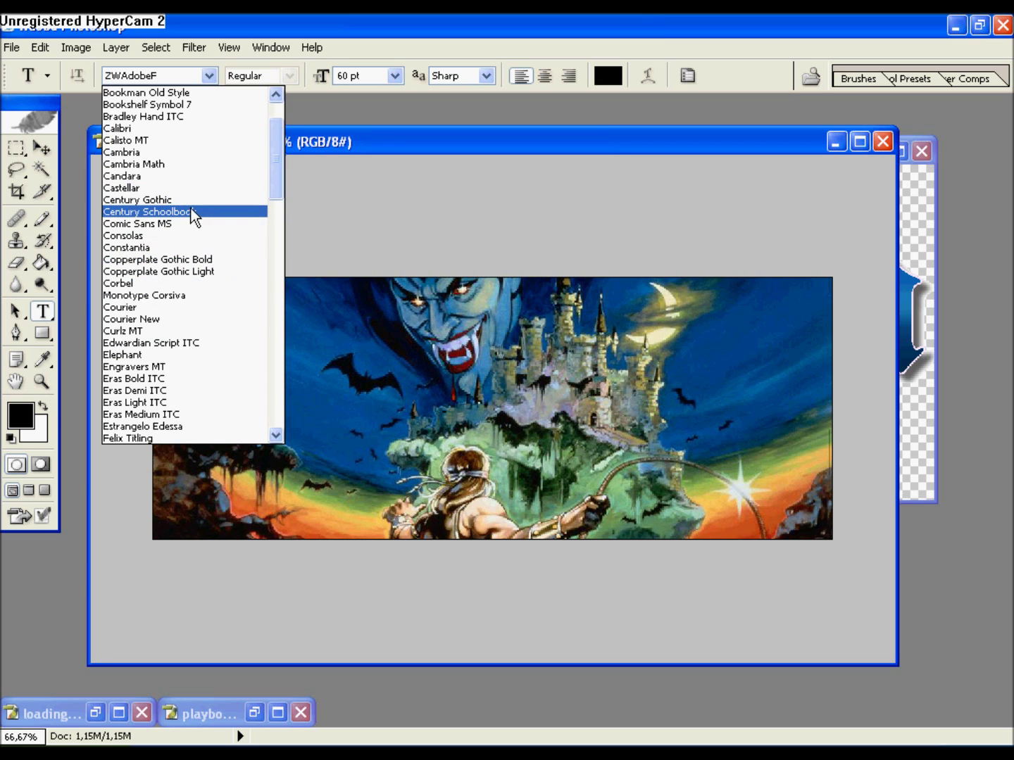
scroll(189, 209, "up", 3)
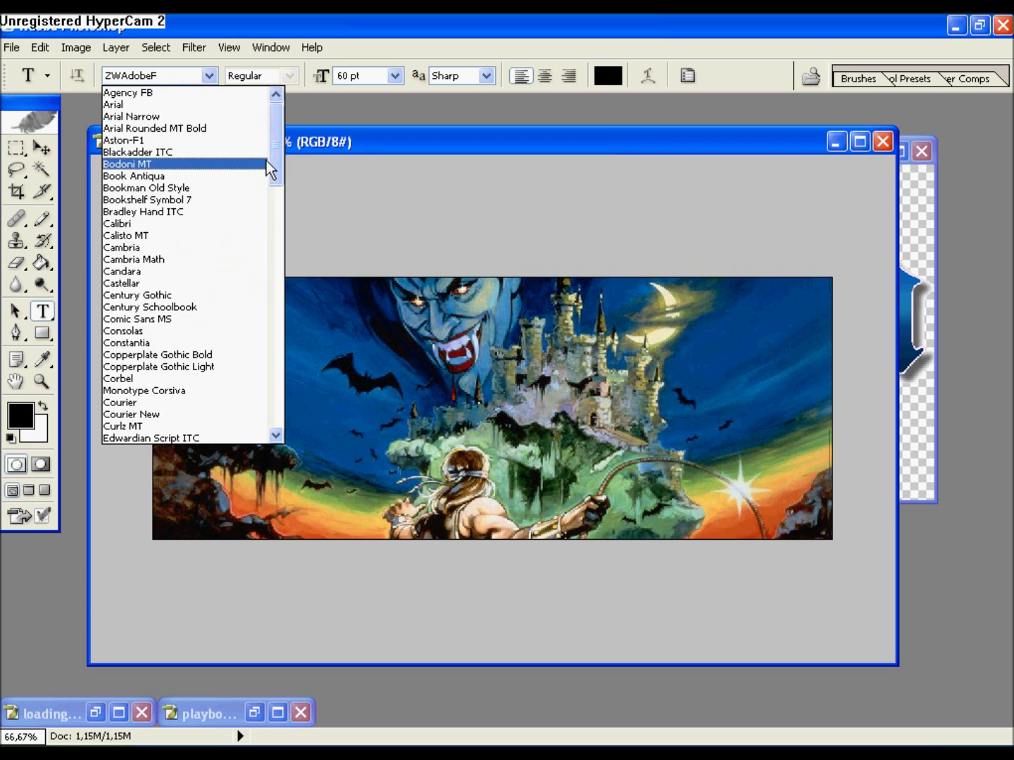
left_click(262, 105)
left_click(209, 75)
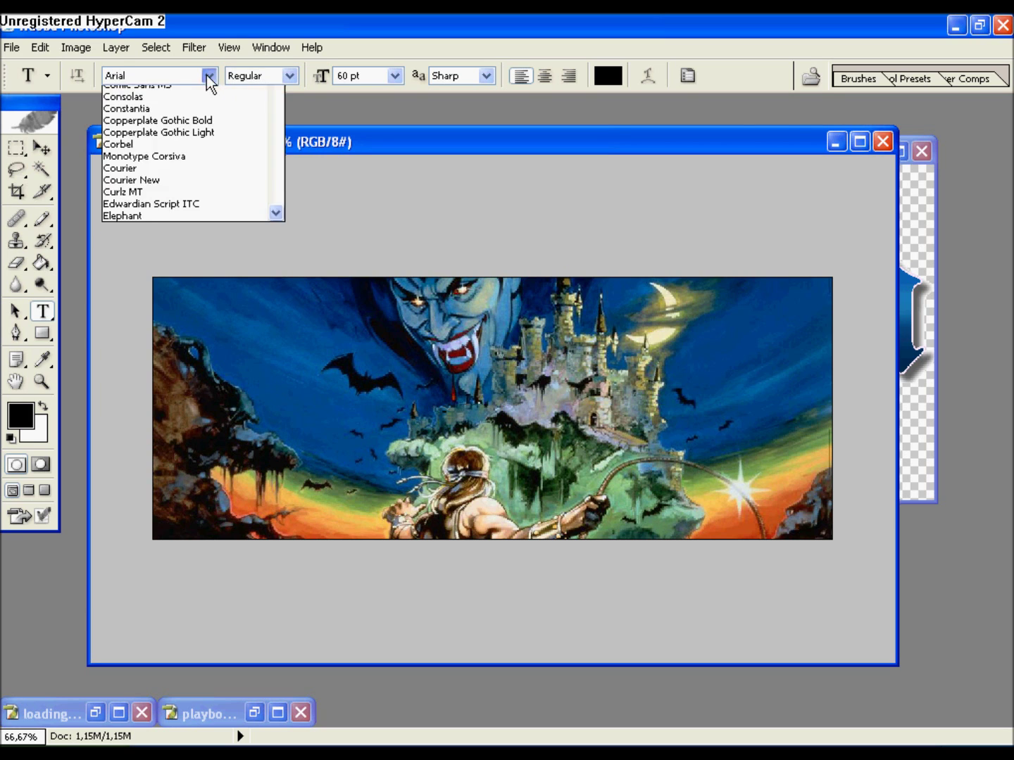
left_click(272, 141)
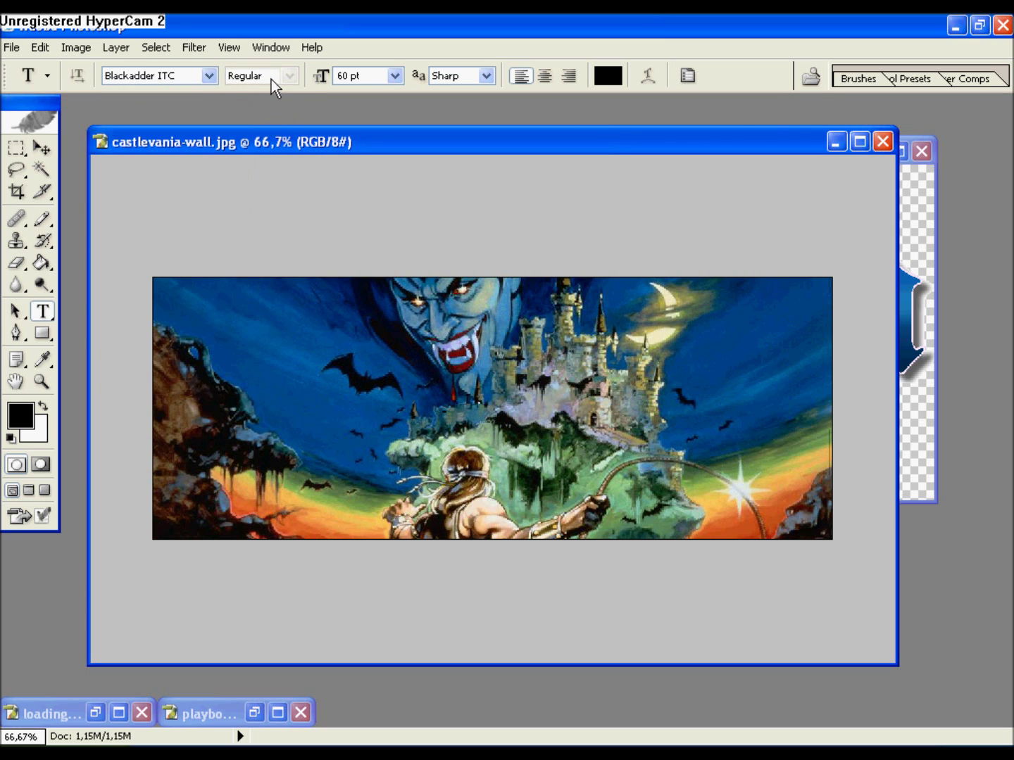
left_click(209, 75)
left_click_drag(281, 131, 279, 116)
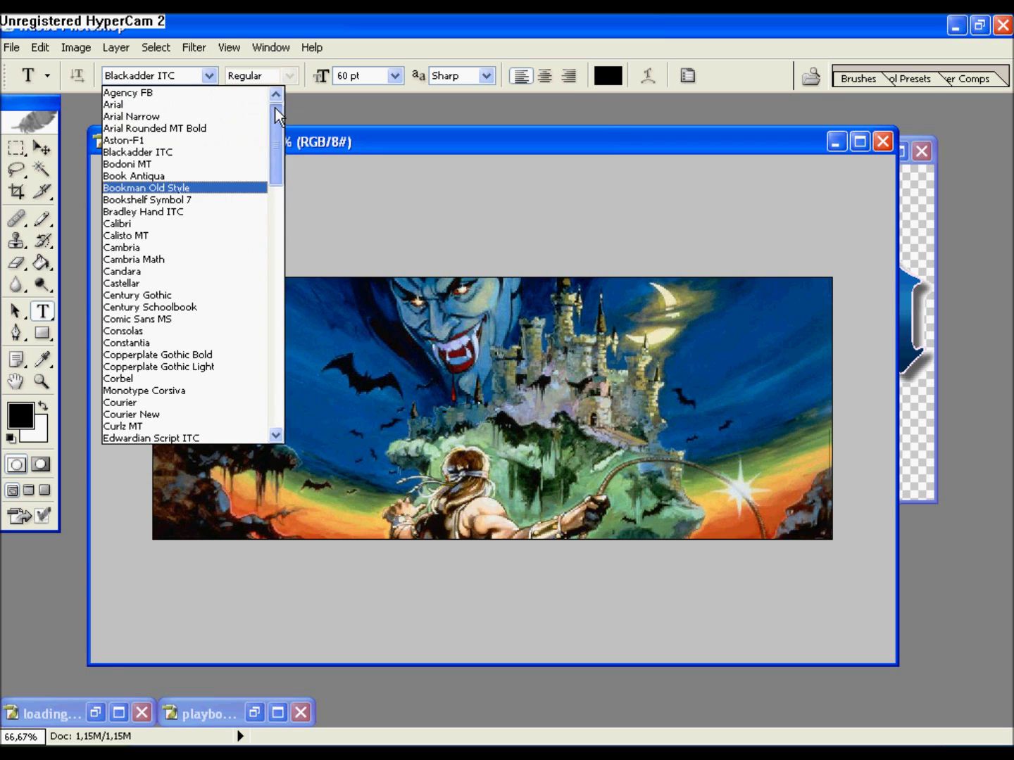
left_click(172, 91)
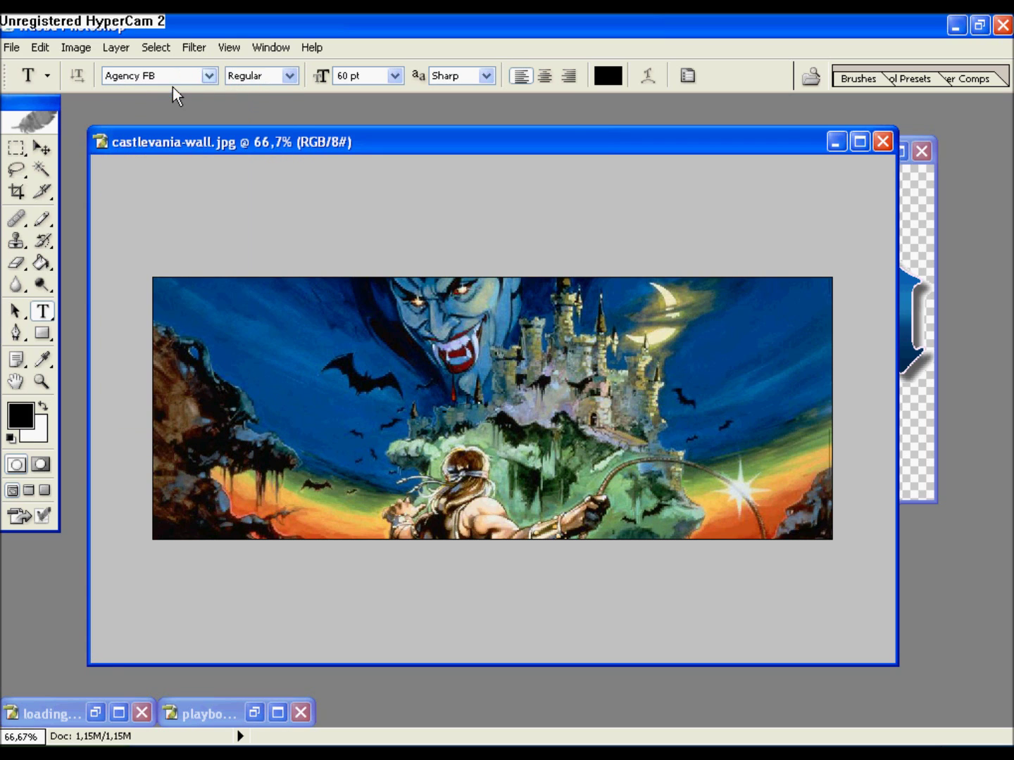
Step: Add the text "TÉLÉCHARGEMENT" along the banner's upper edge, starting in the sky left of the vampire's face
left_click(212, 304)
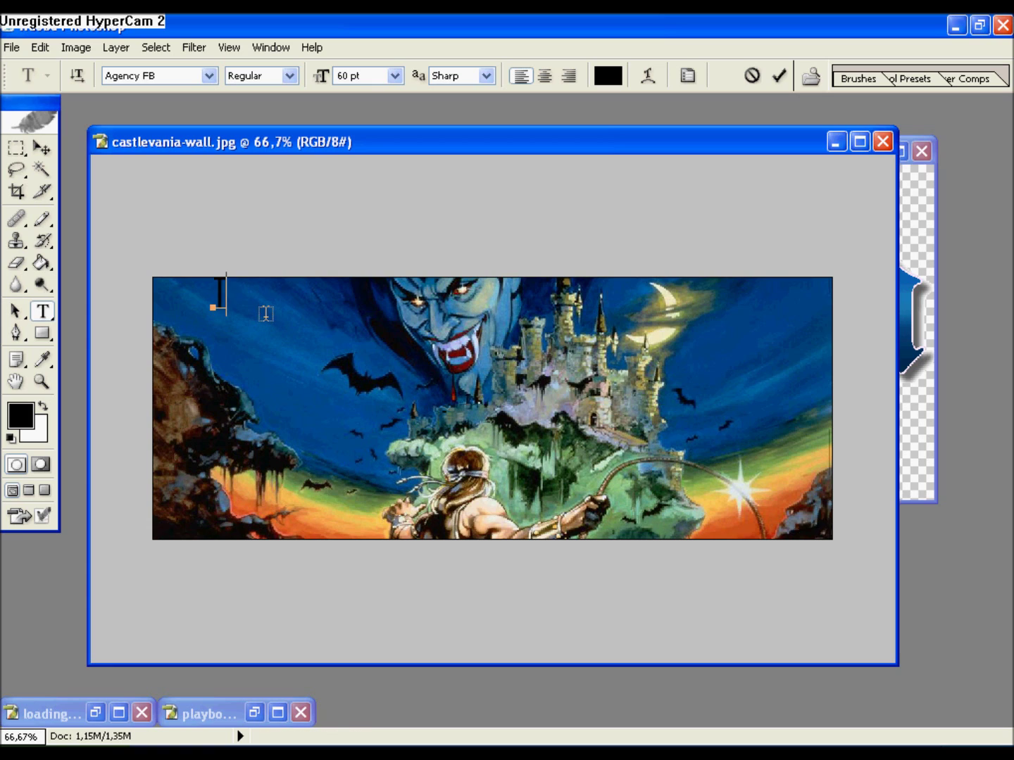
type("IELECH")
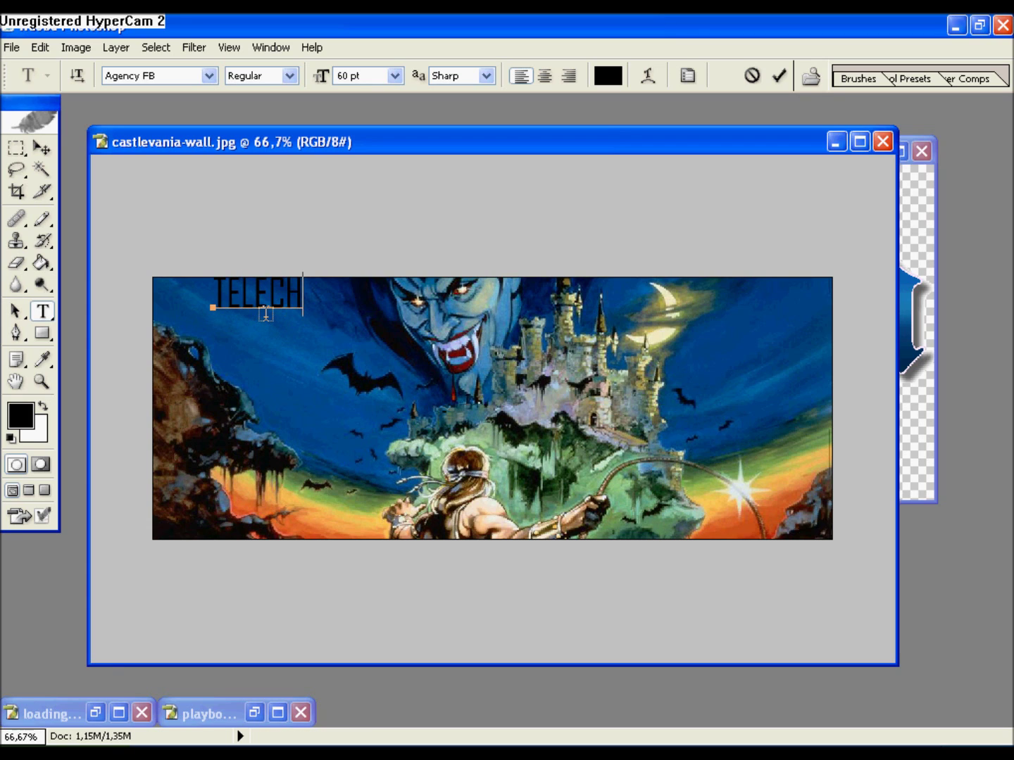
type("ARGEMENT")
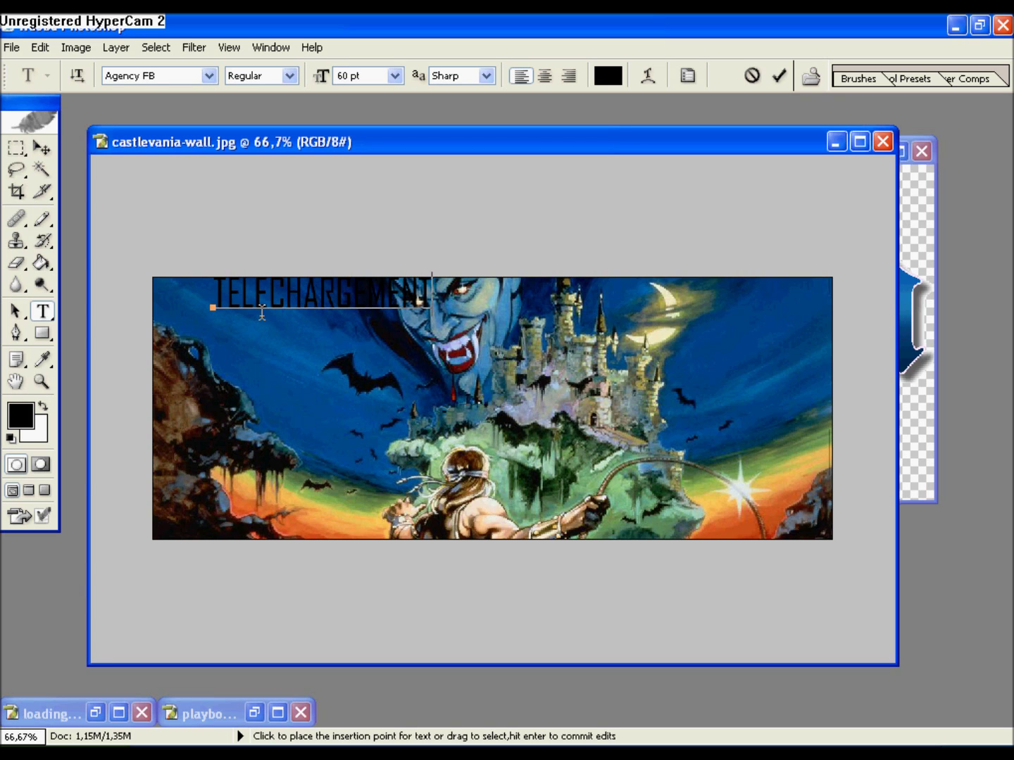
Step: Set the colour of the whole TÉLÉCHARGEMENT text to bright red, ED0000
double_click(262, 298)
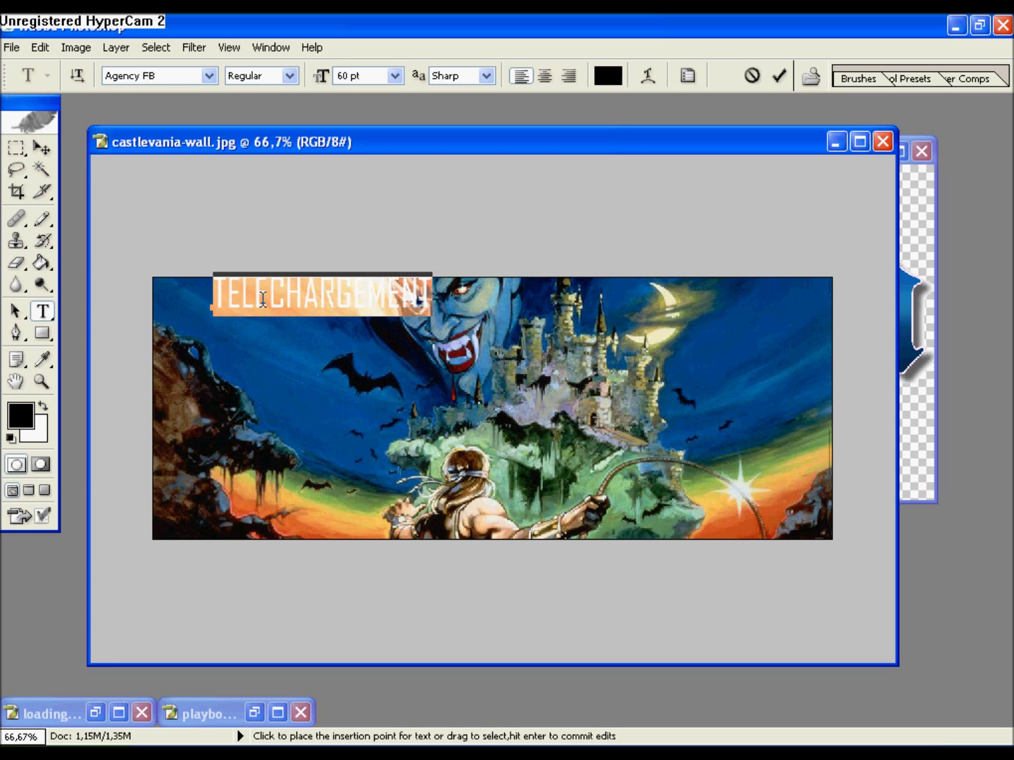
left_click(607, 75)
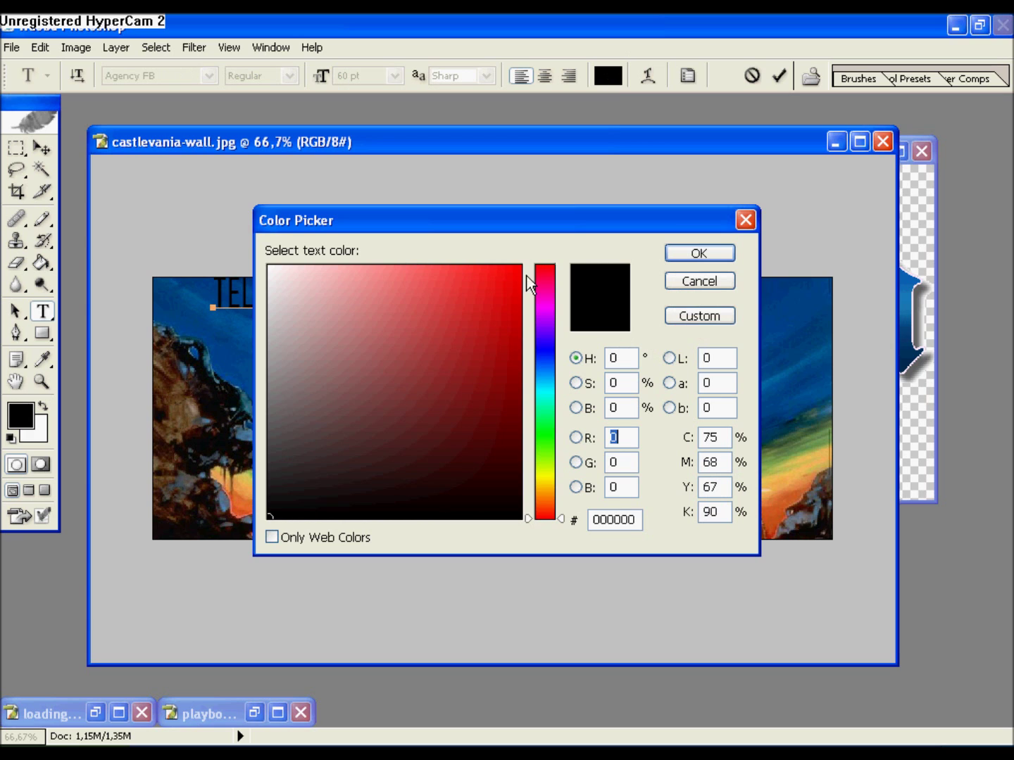
left_click(513, 291)
mouse_move(513, 291)
left_mouse_down()
mouse_move(520, 263)
mouse_move(523, 282)
left_mouse_up()
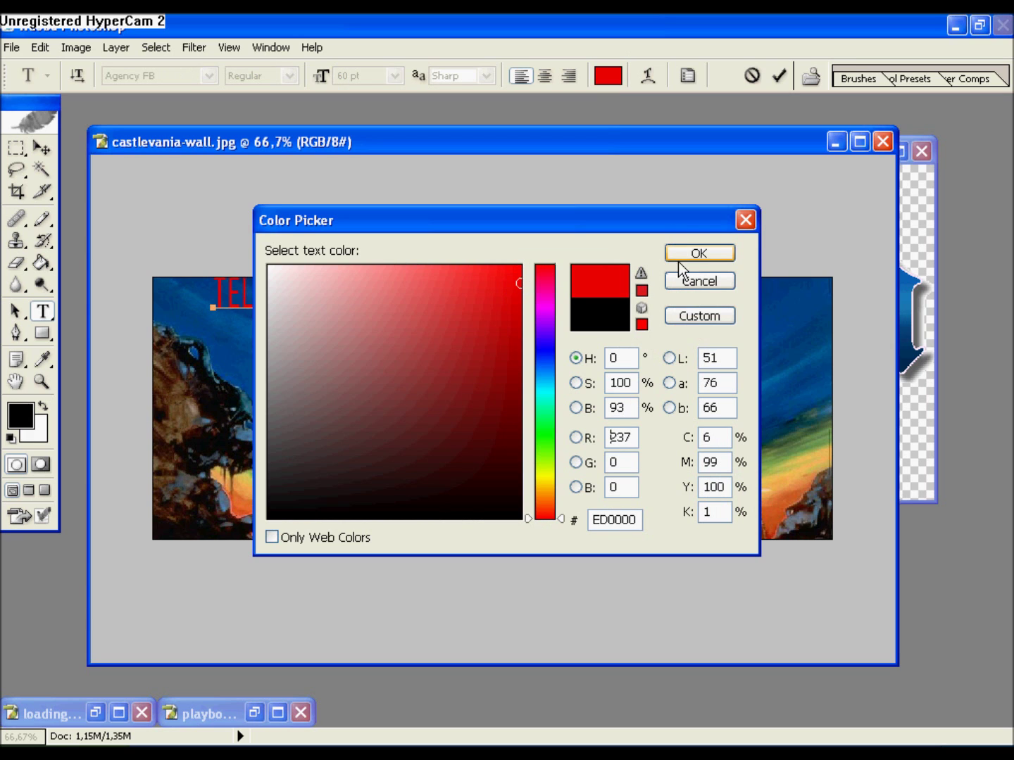
left_click(681, 254)
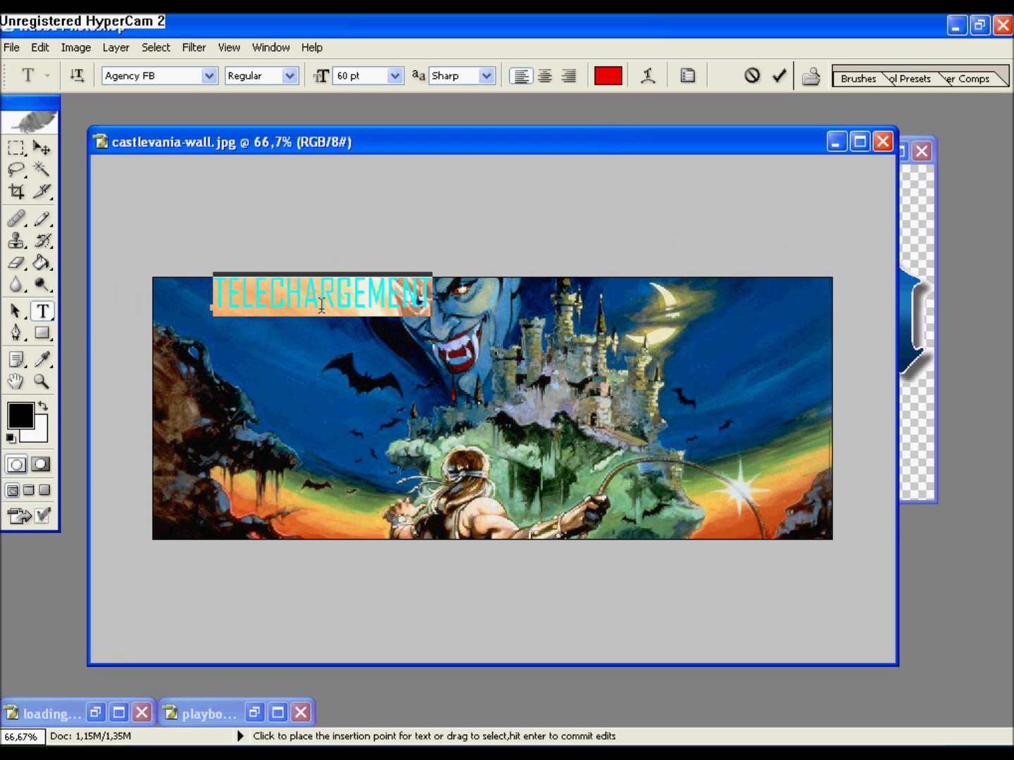
Step: Show the layer list, commit the text, and open the layer style settings for the TÉLÉCHARGEMENT layer
left_click(280, 48)
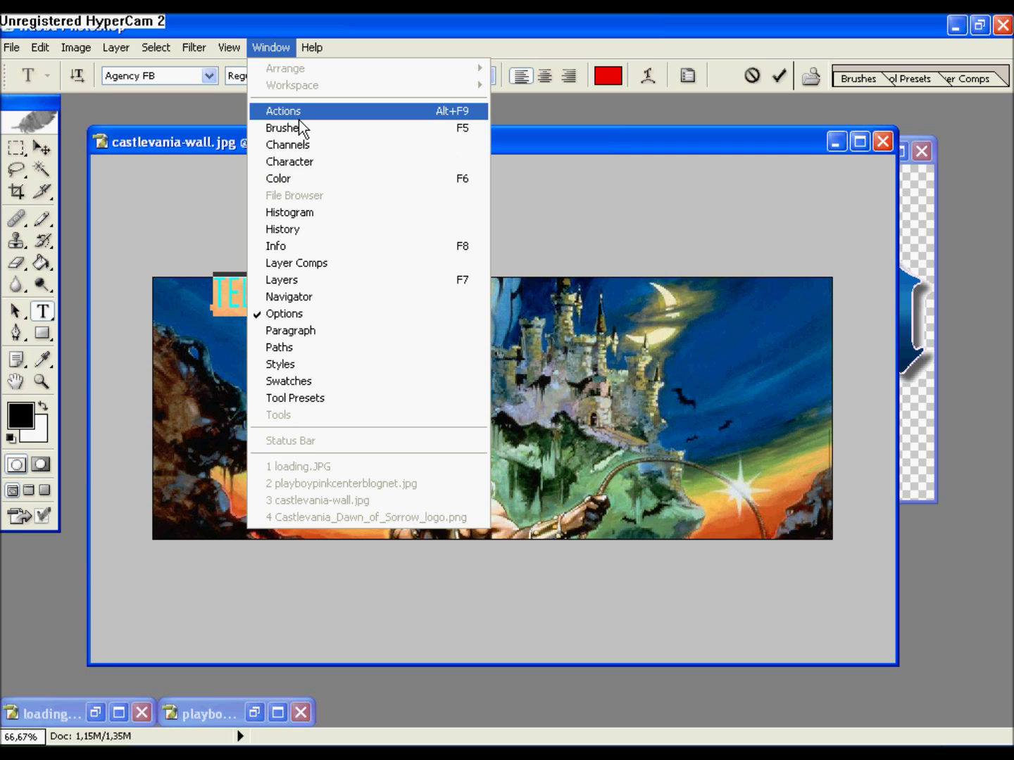
left_click(325, 275)
double_click(898, 486)
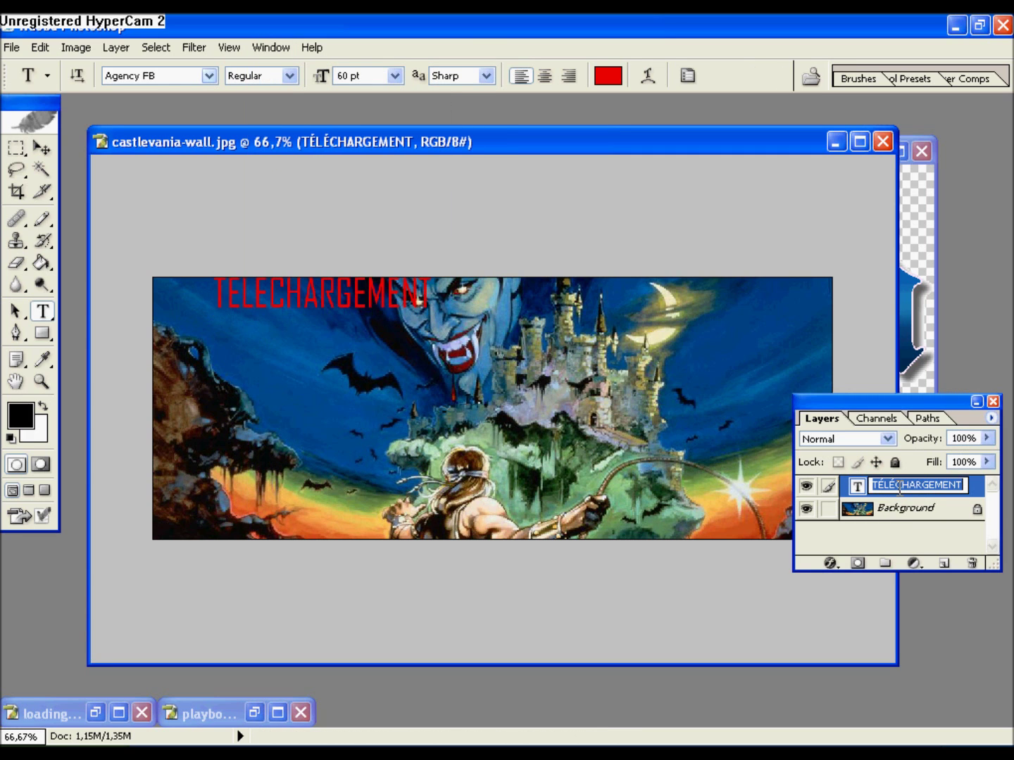
double_click(856, 487)
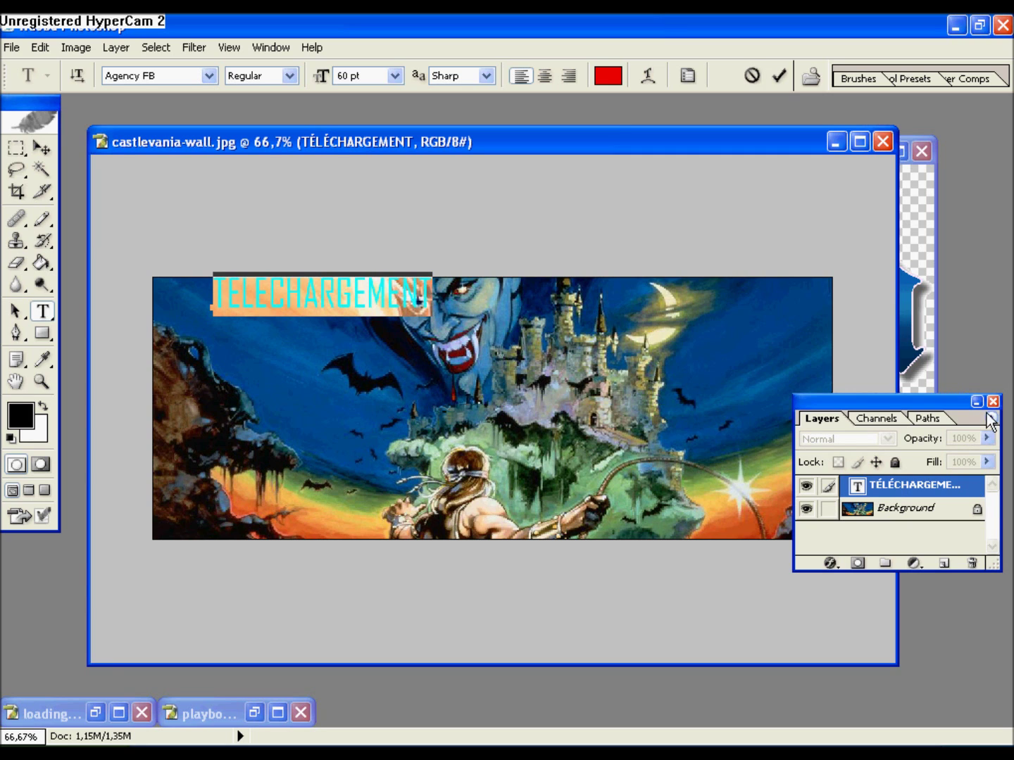
key("ctrl+Return")
double_click(973, 493)
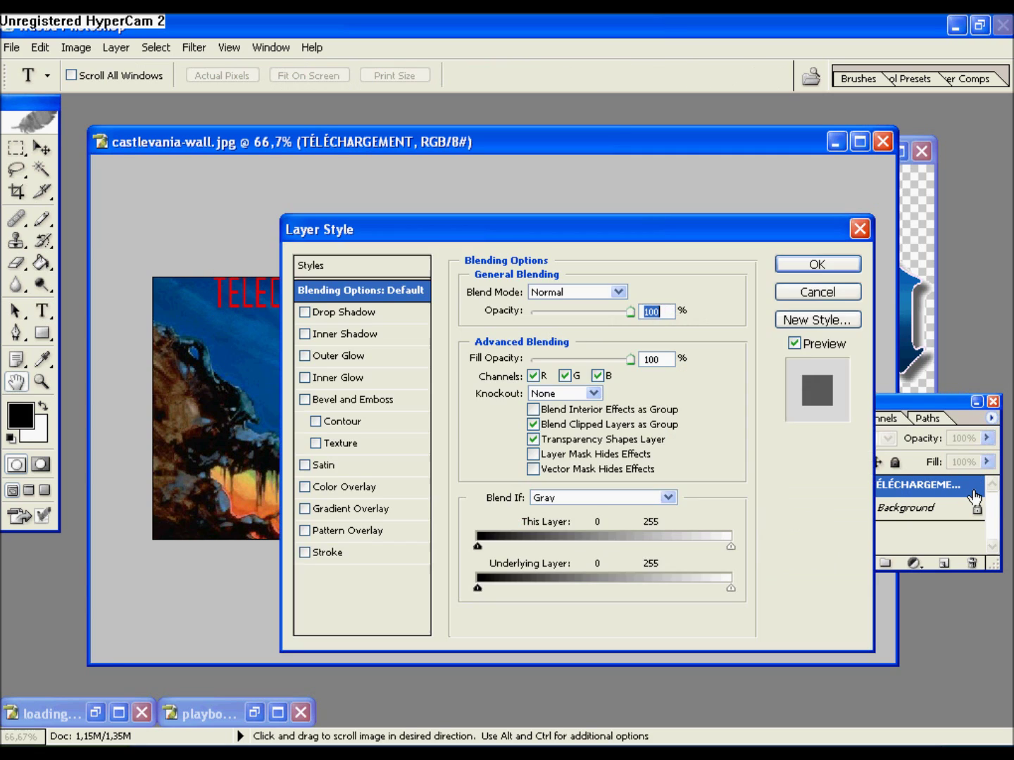
left_click_drag(438, 236, 556, 268)
Step: Try the Bevel and Emboss, Inner Glow, Outer Glow and Inner Shadow effects on the TÉLÉCHARGEMENT text
left_click(432, 456)
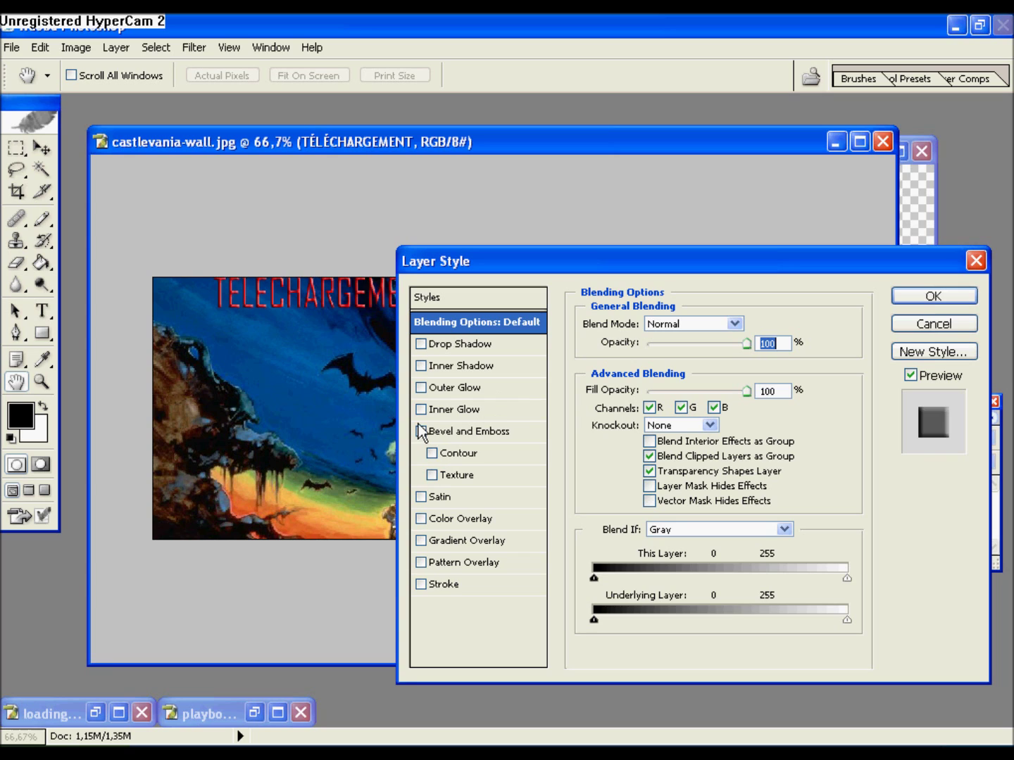
left_click(420, 411)
left_click(420, 411)
left_click(421, 431)
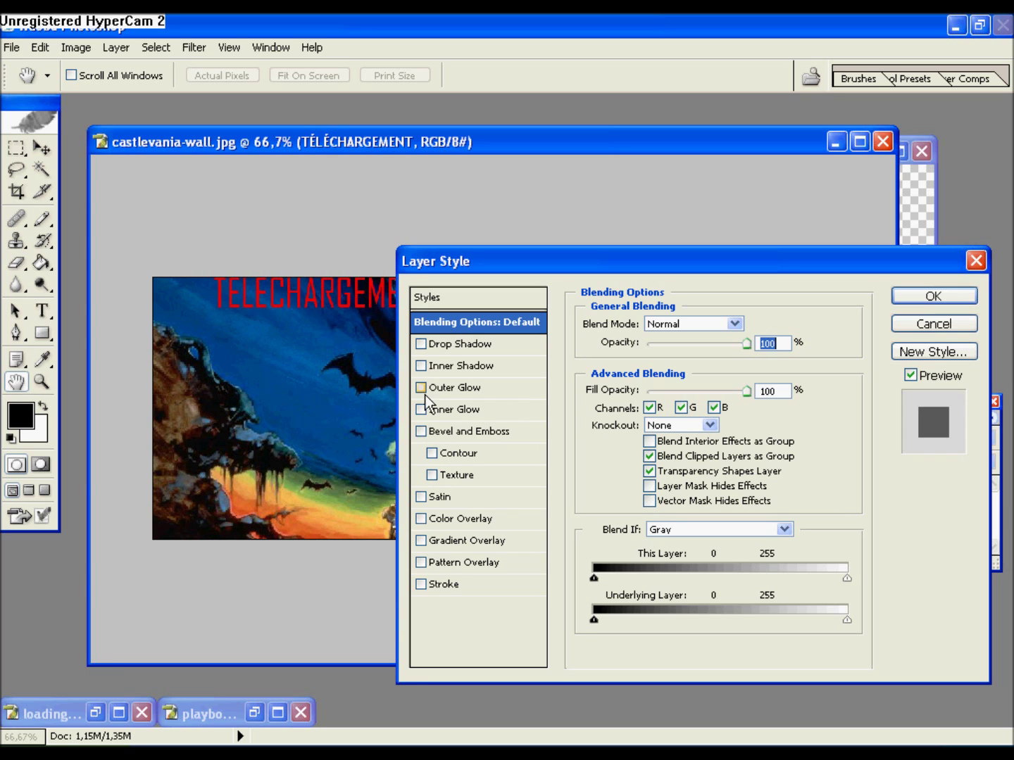
left_click(421, 388)
left_click(421, 388)
left_click(421, 366)
left_click(421, 366)
Step: Apply a Drop Shadow effect to the TÉLÉCHARGEMENT text layer
left_click(422, 344)
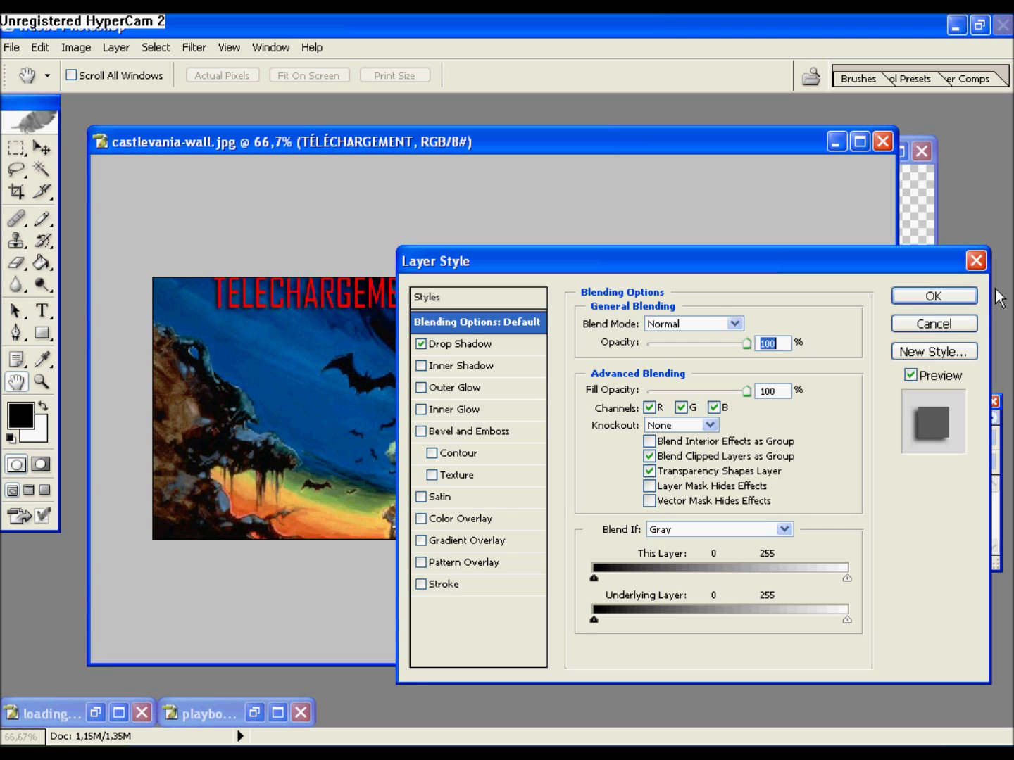
left_click(953, 295)
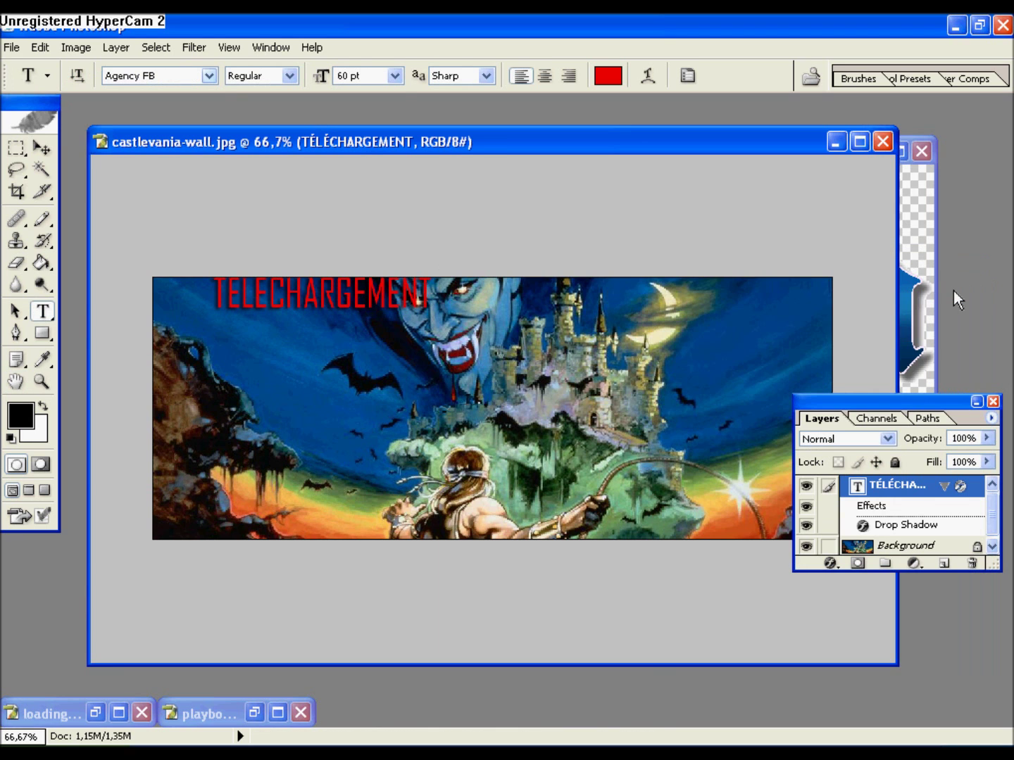
Step: Change the font of the whole TÉLÉCHARGEMENT text to Monotype Corsiva
left_click(360, 299)
double_click(359, 300)
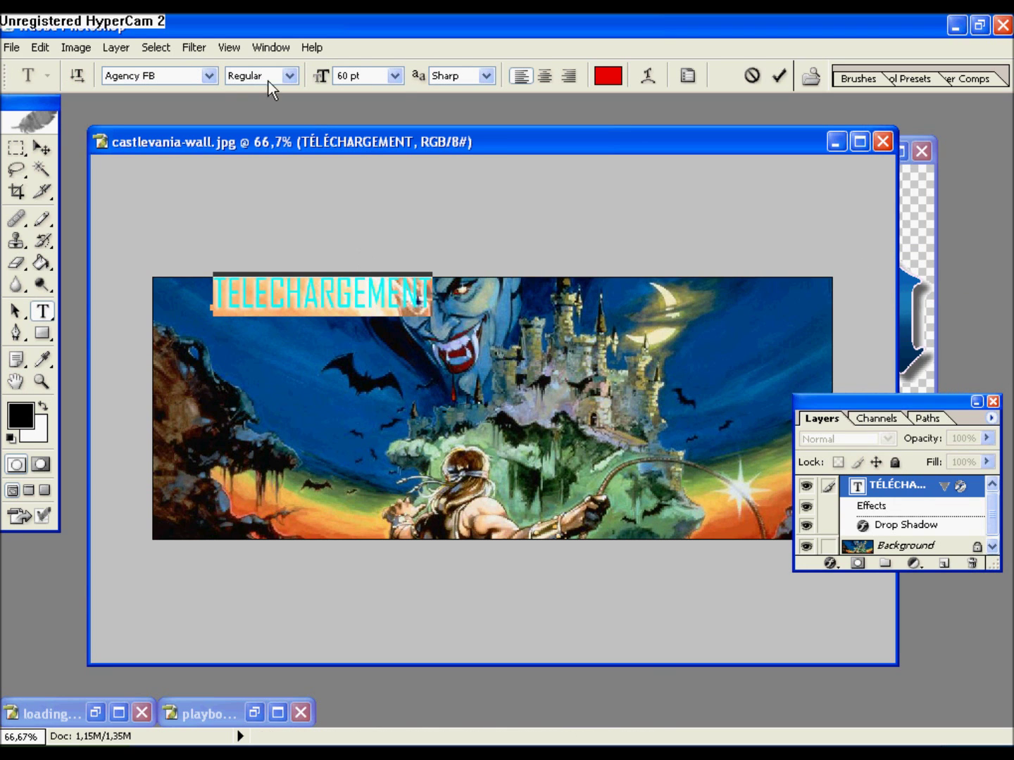
left_click(205, 76)
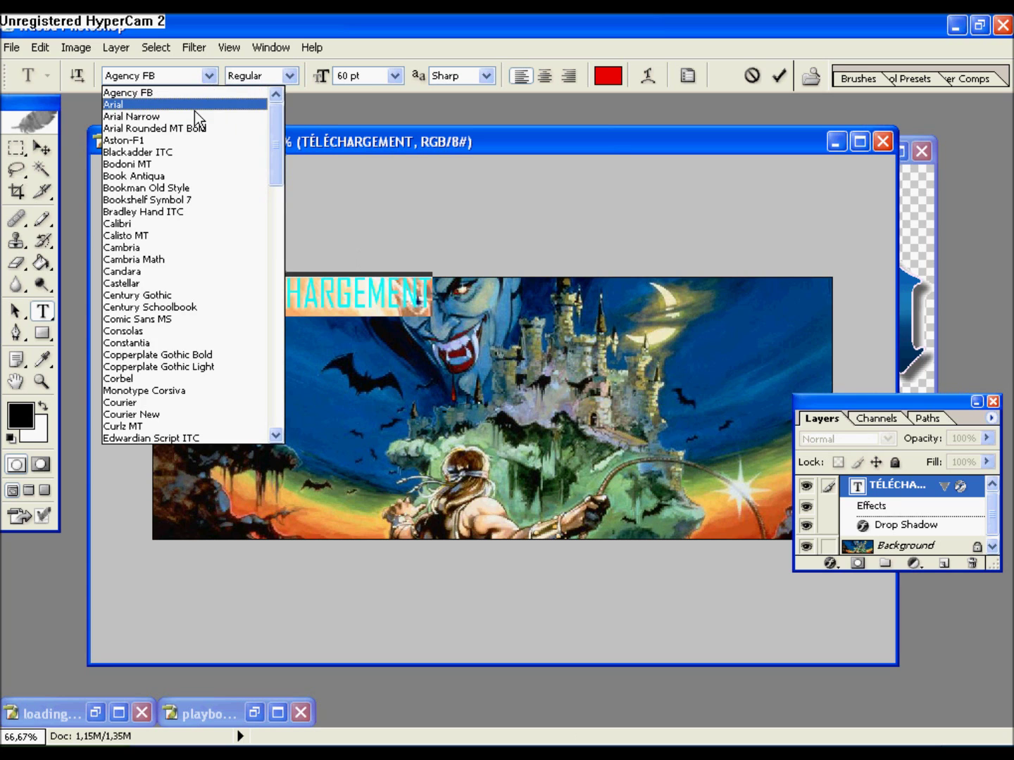
left_click(194, 108)
key("Down")
key("Down")
key("Down")
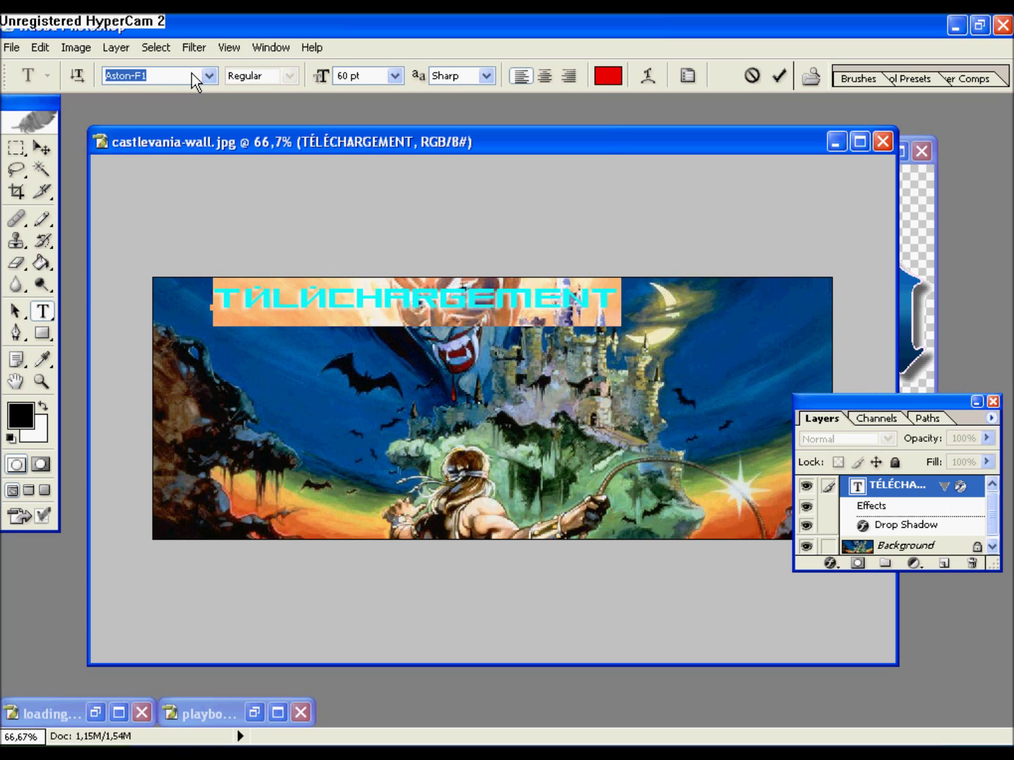
key("Down")
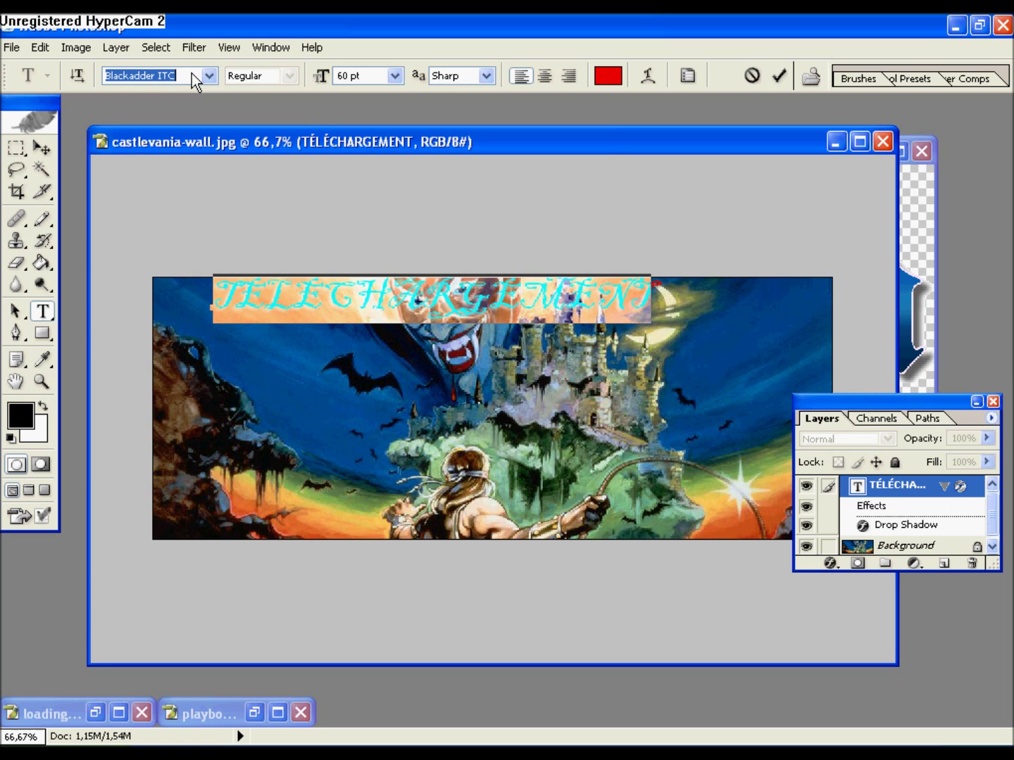
key("Down")
key("Down")
key("Down")
key("Down")
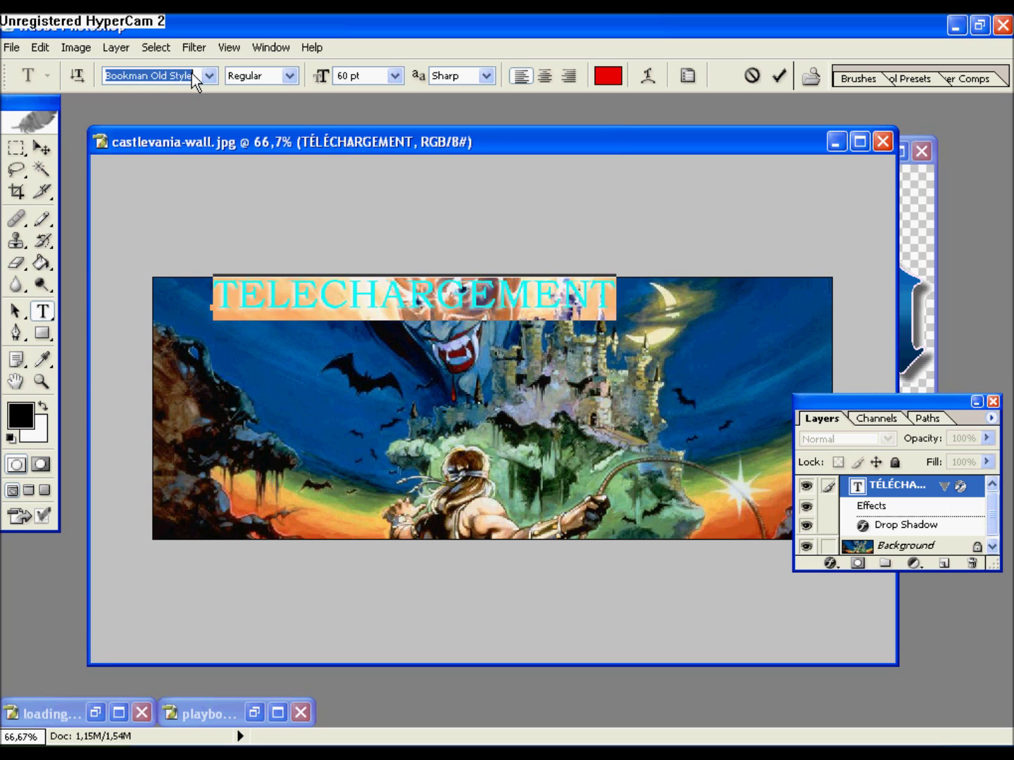
key("Down")
key("Down")
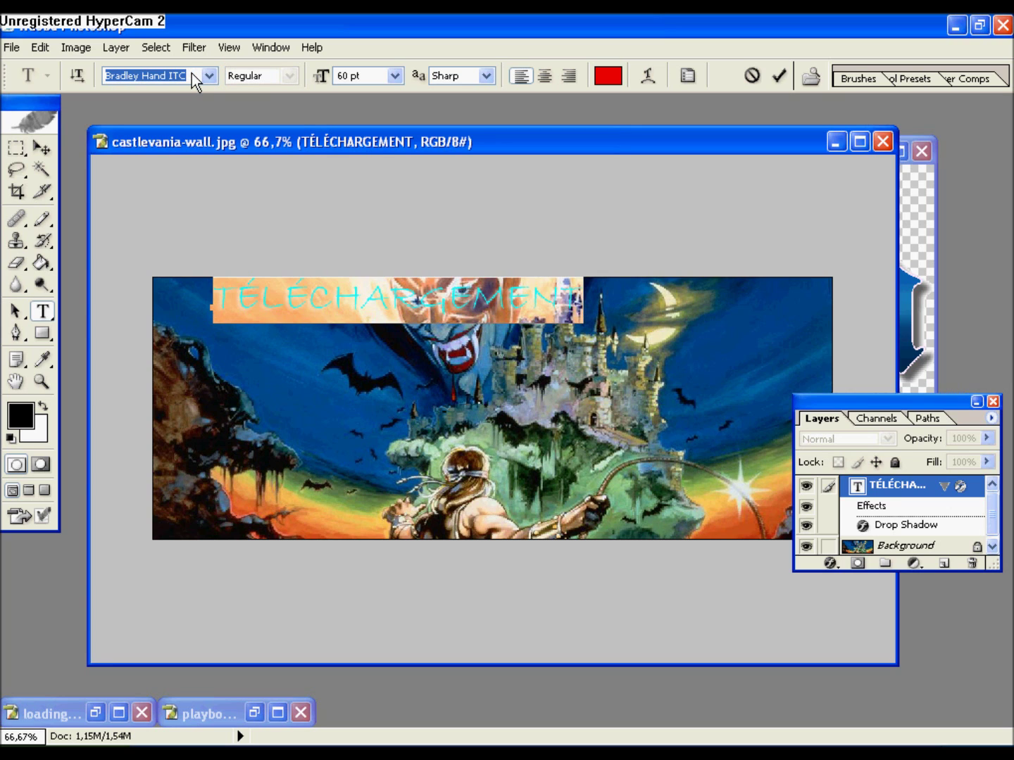
key("Down")
key("Down")
key("Down")
key("Down")
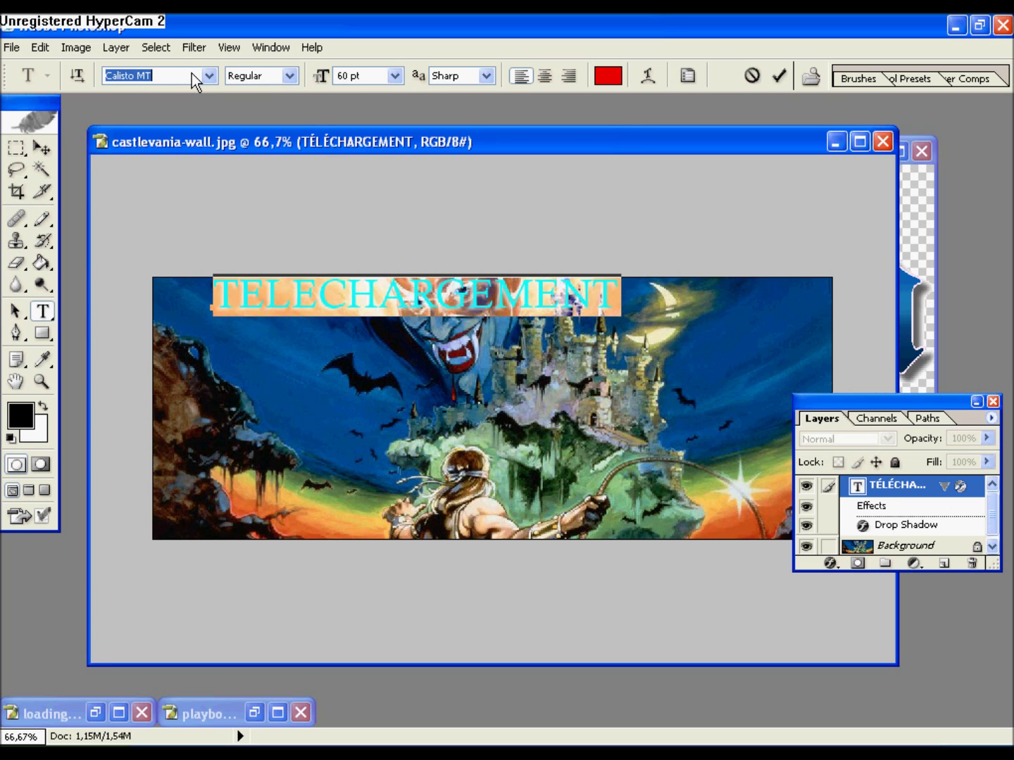
key("Down")
key("Down")
key("Down")
key("Down")
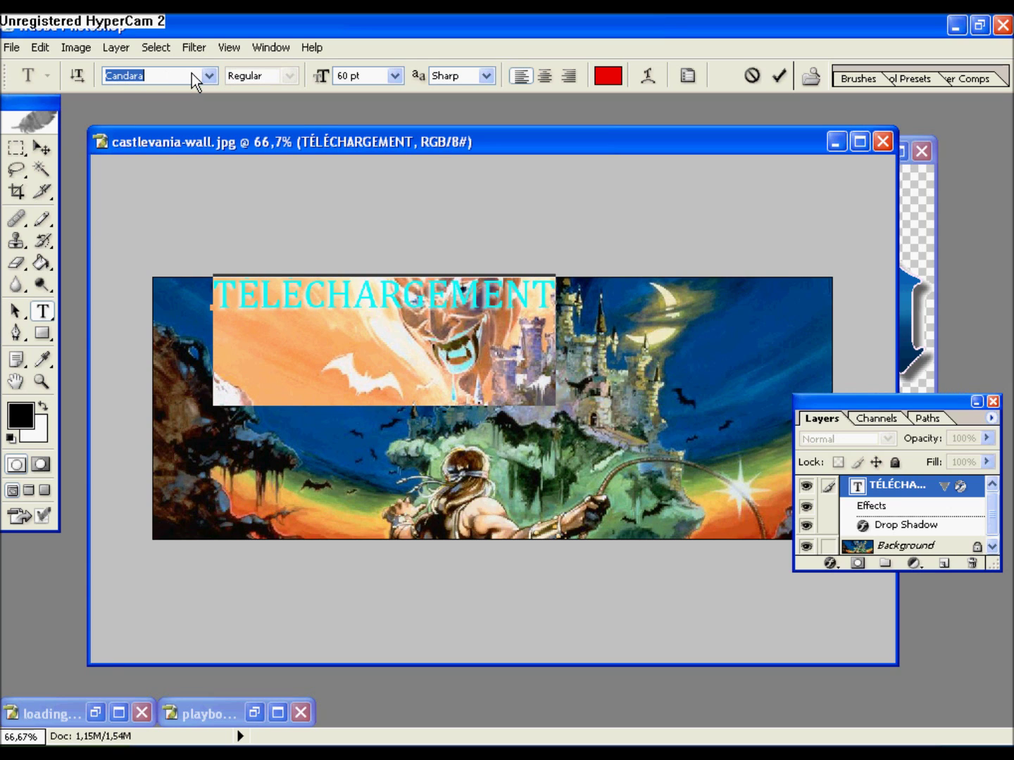
key("Down")
key("Down")
key("Down")
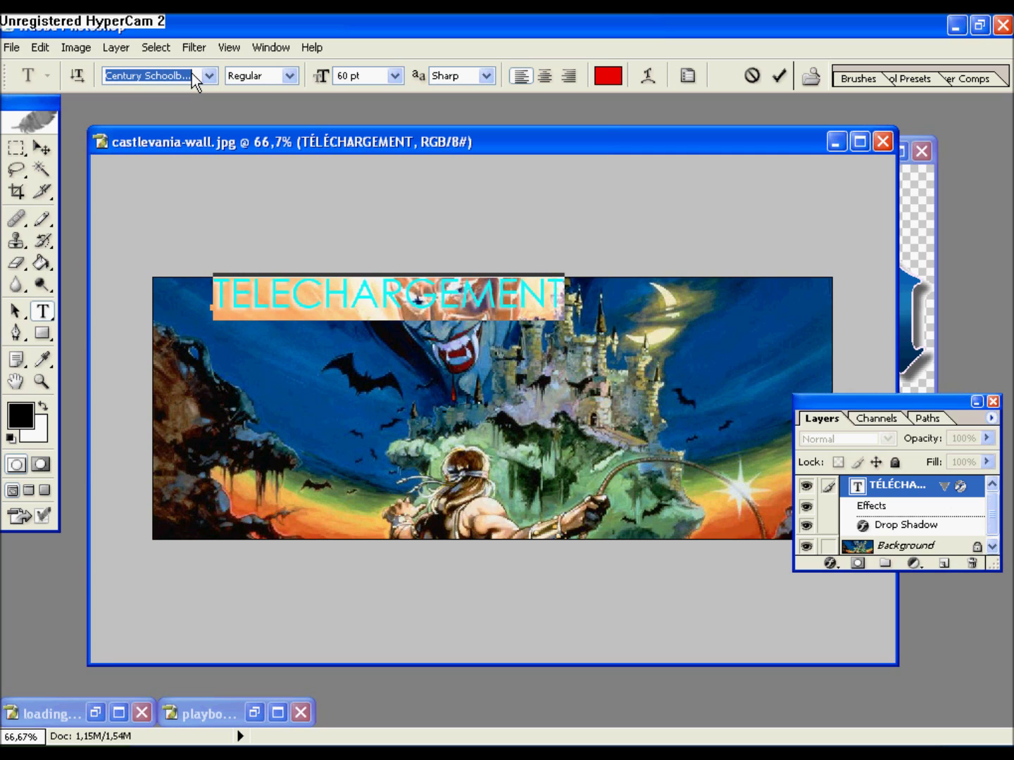
key("Down")
key("Down")
key("Down")
key("Down")
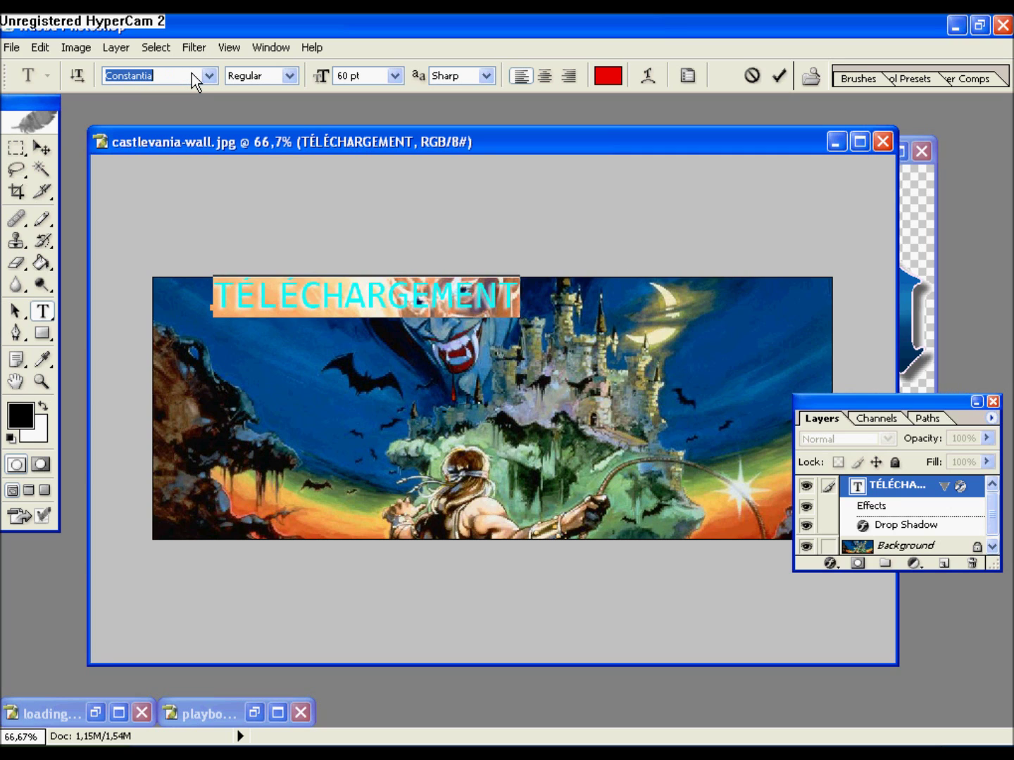
key("Down")
key("Down")
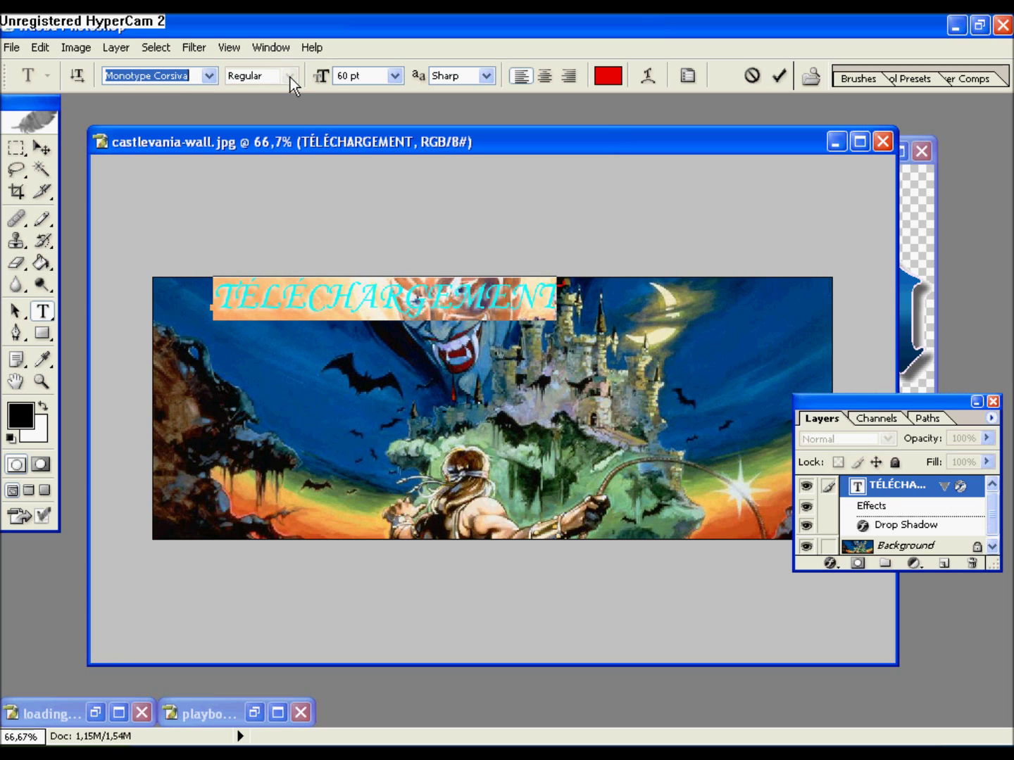
Step: Move the TÉLÉCHARGEMENT text to the wallpaper's upper-right area, over the castle and moon
left_click_drag(320, 293, 312, 297)
double_click(312, 297)
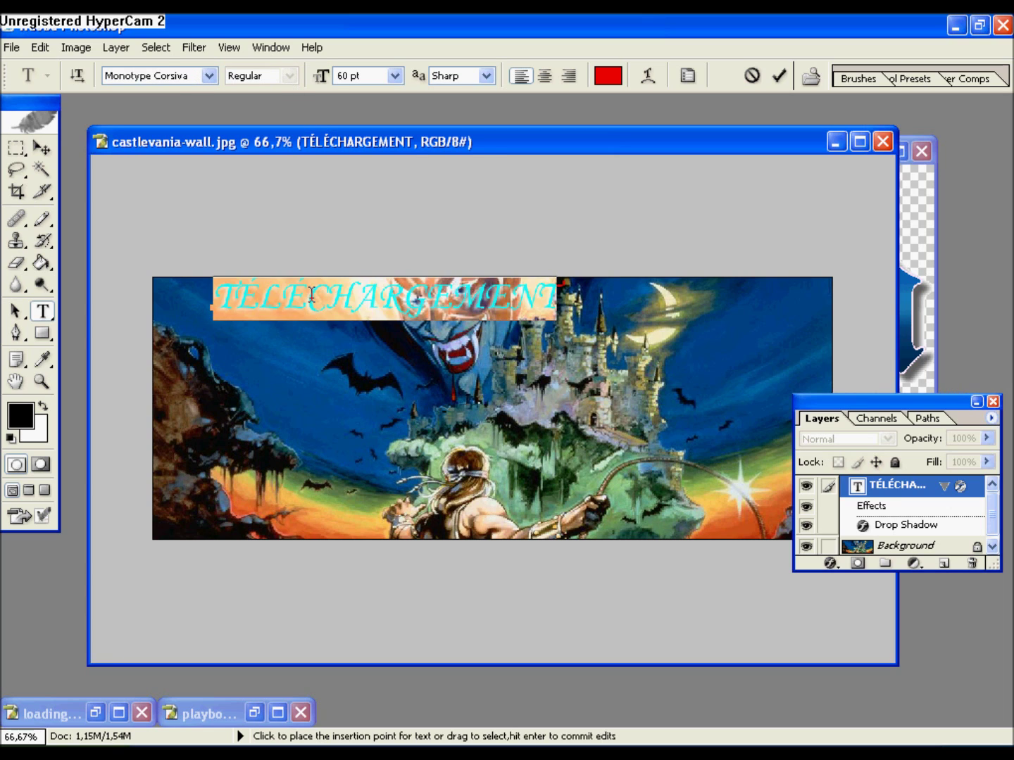
left_click(361, 289)
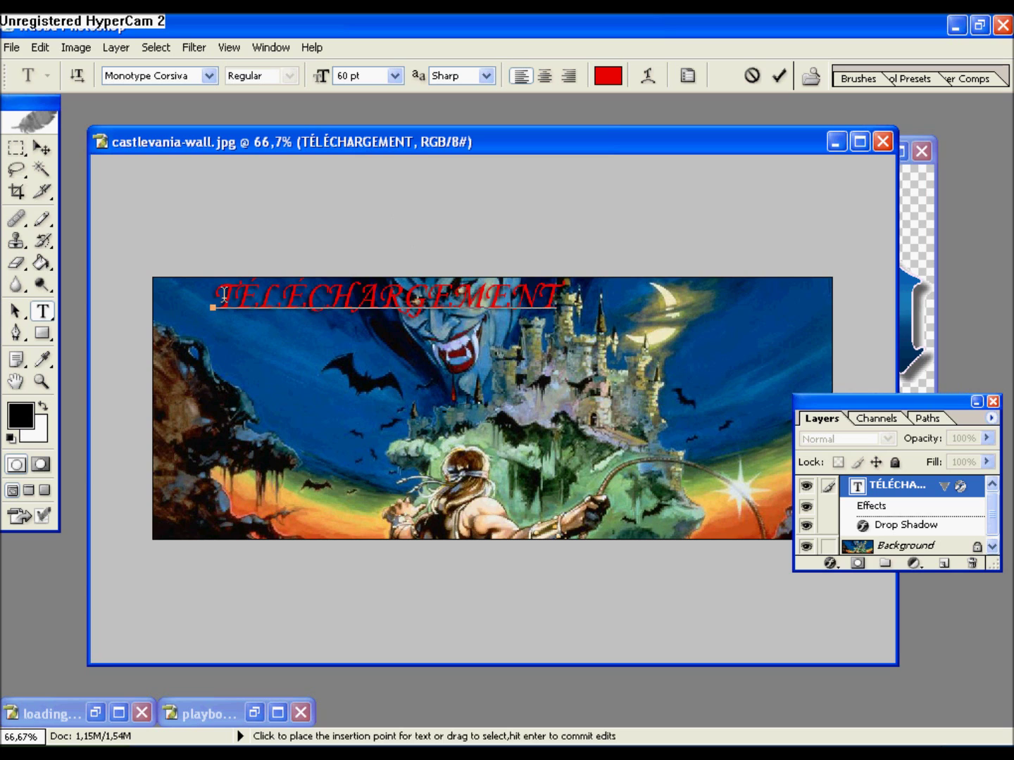
left_click(40, 148)
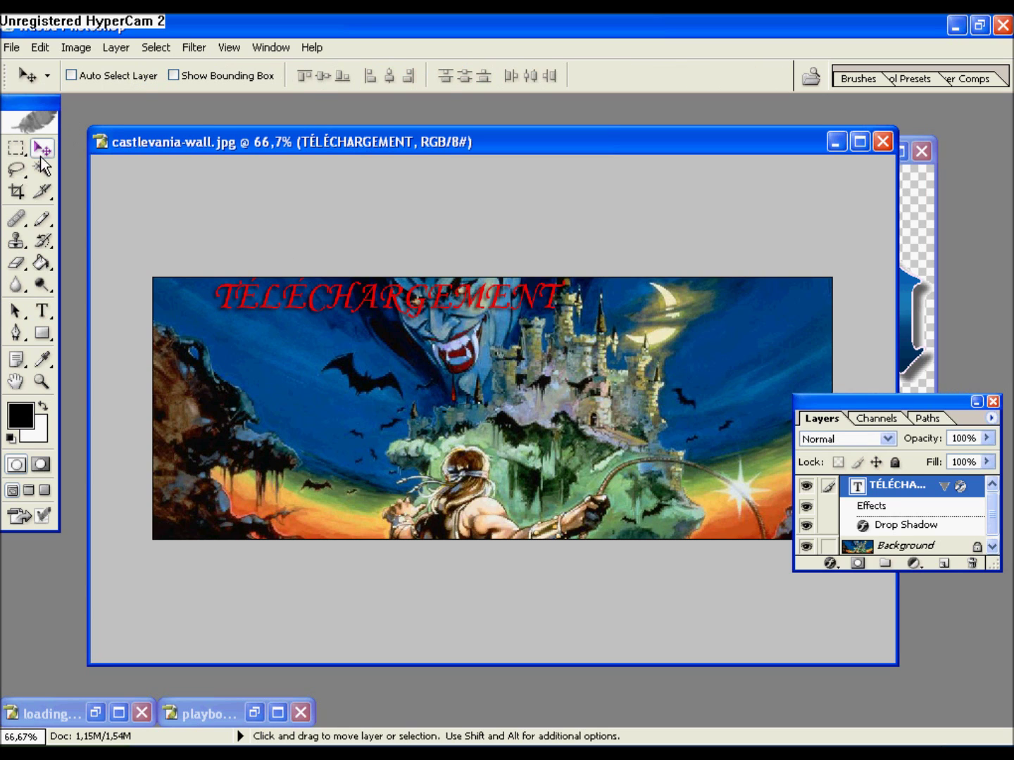
left_click_drag(295, 307, 551, 321)
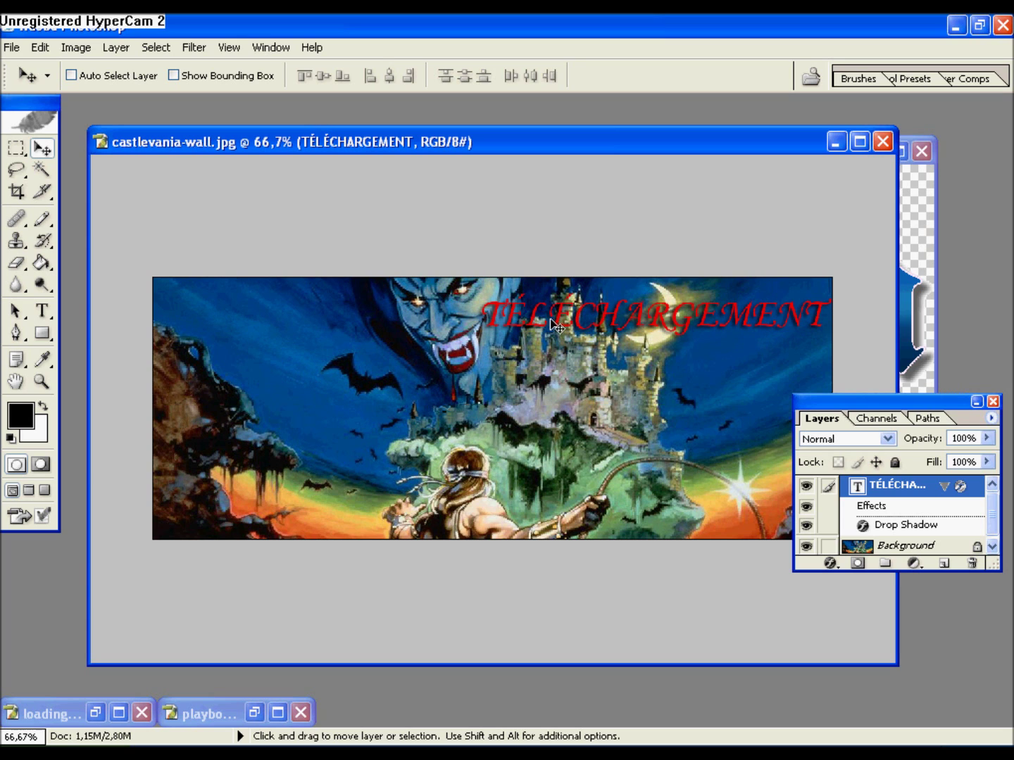
Step: Reduce the TÉLÉCHARGEMENT text to 48 pt and shift it against the wallpaper's right edge
left_click(43, 312)
double_click(649, 317)
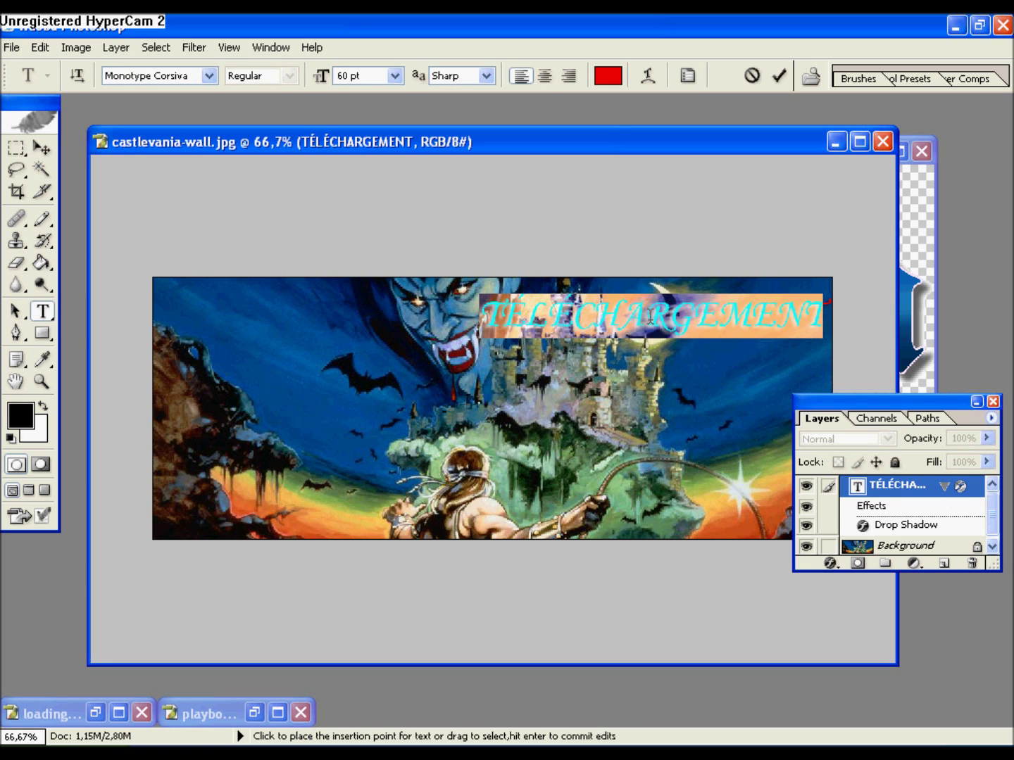
left_click(392, 77)
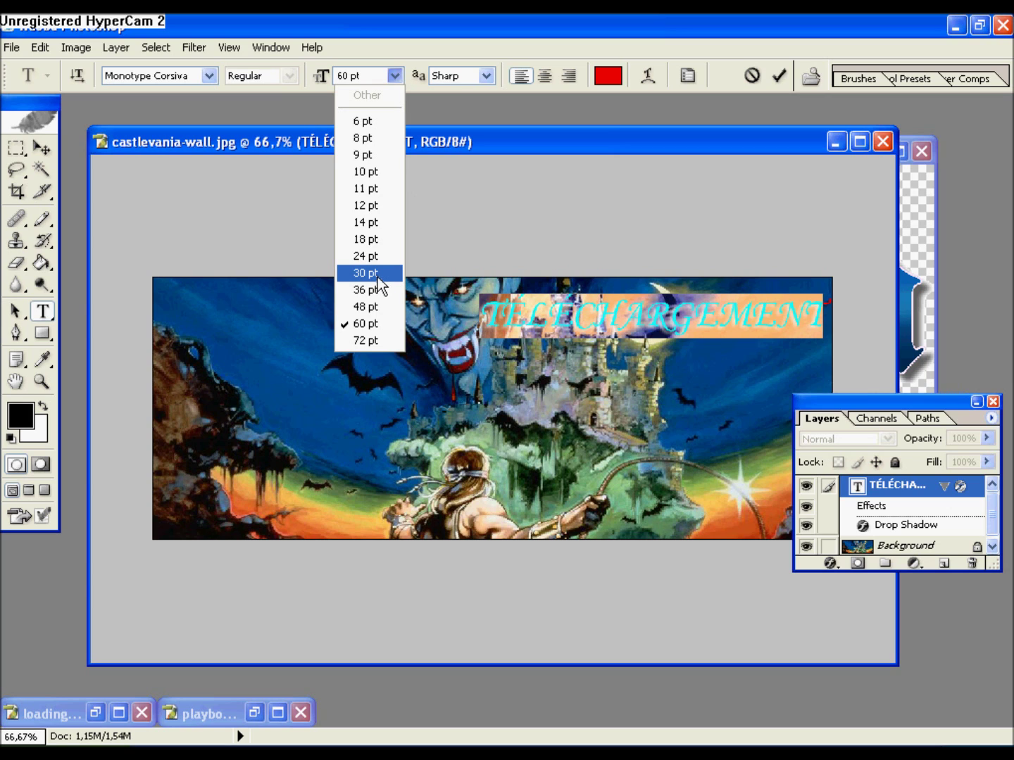
left_click(373, 257)
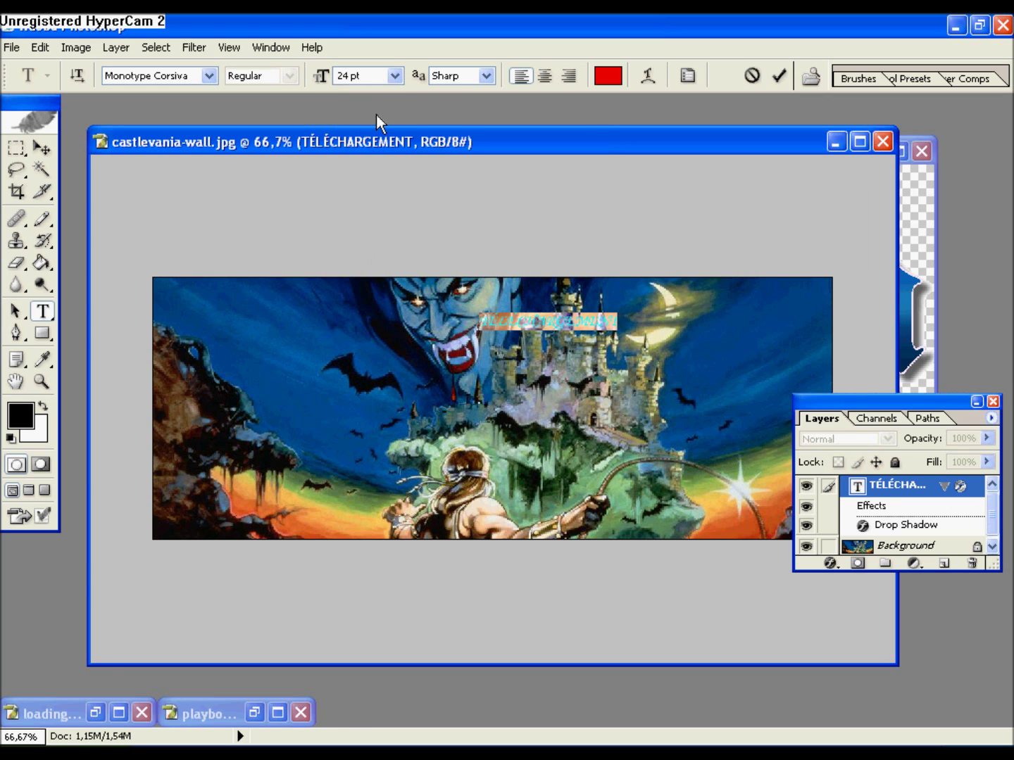
left_click(396, 75)
left_click(379, 289)
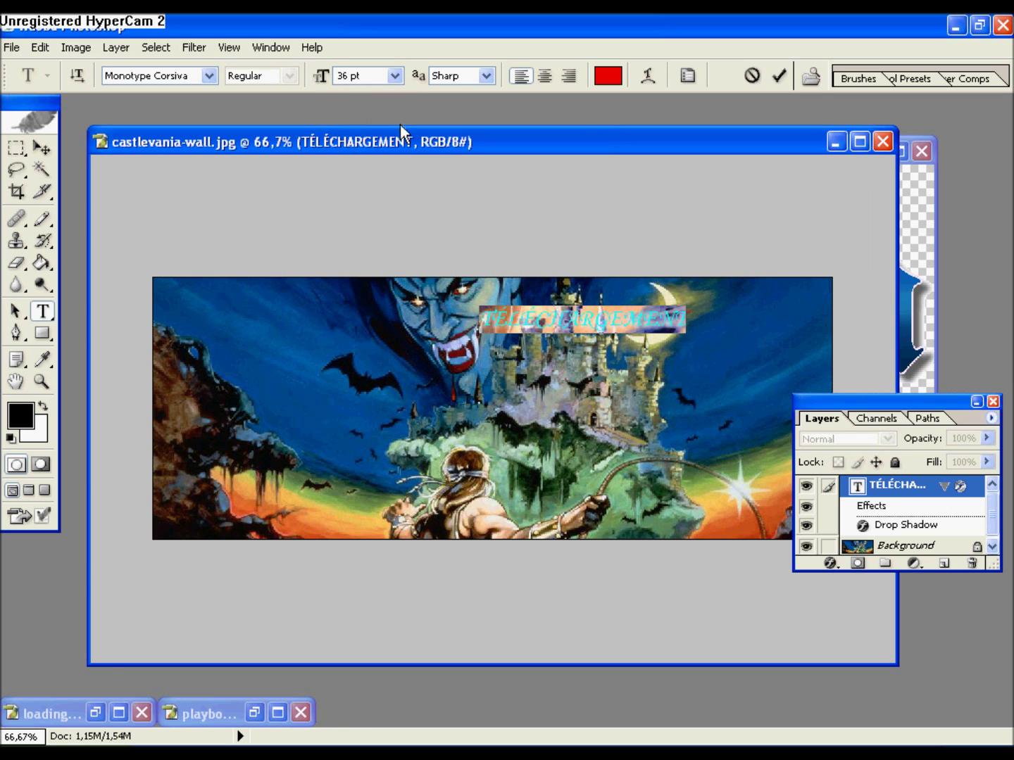
left_click(396, 76)
left_click(380, 304)
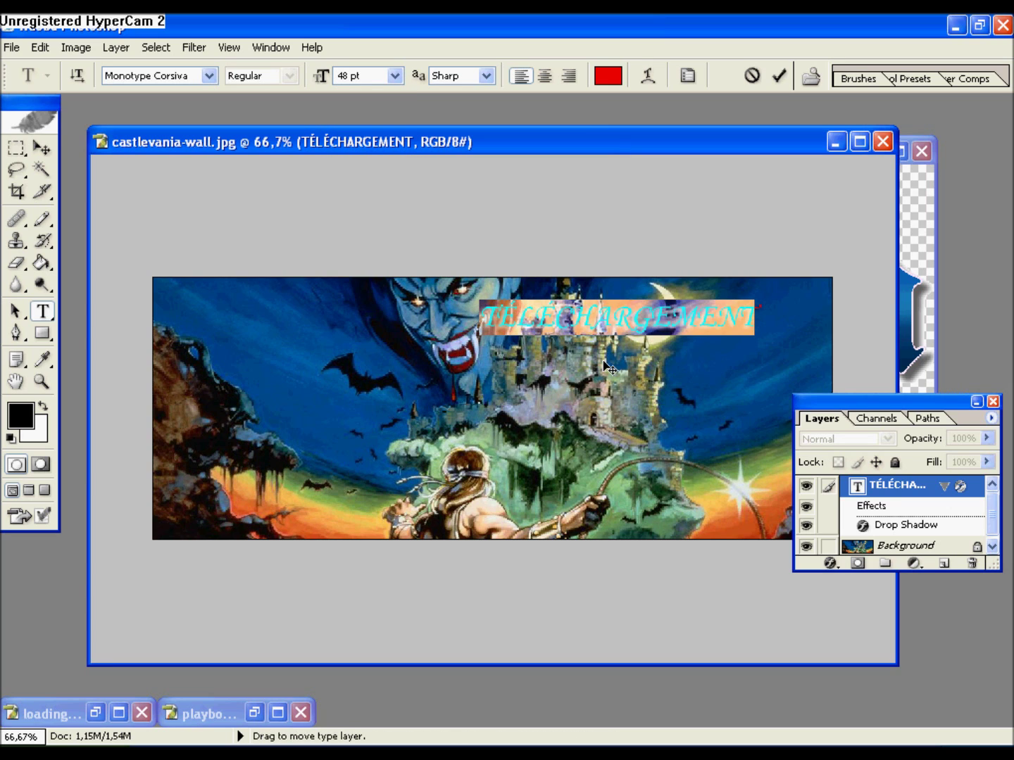
left_click_drag(610, 367, 677, 362)
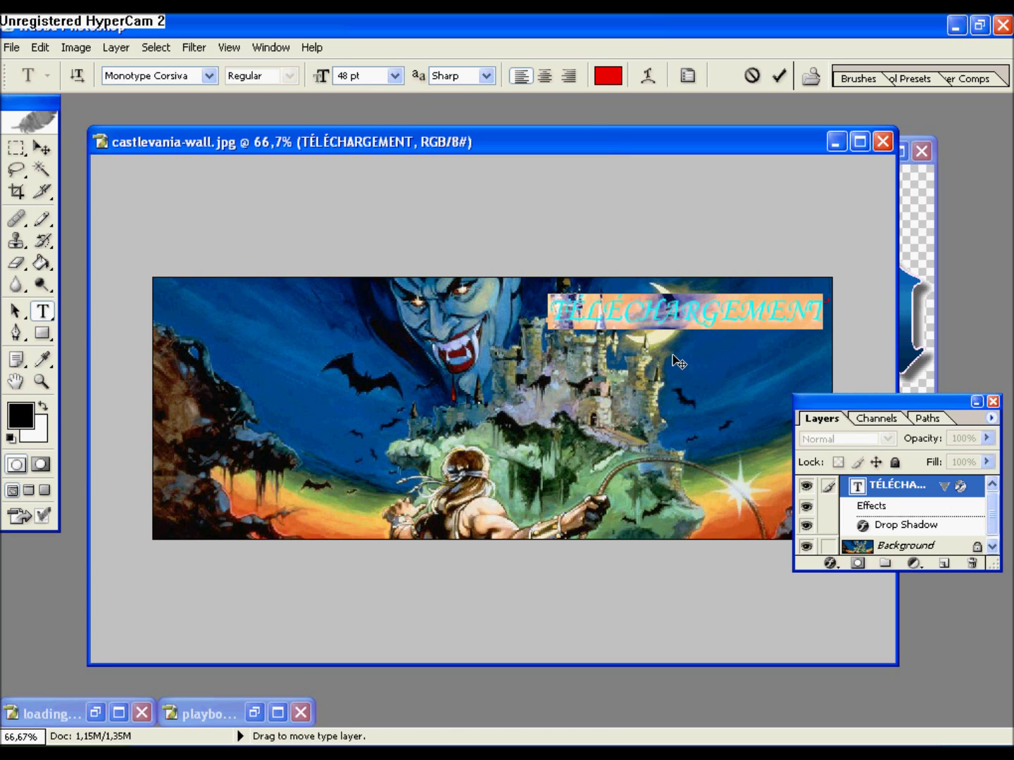
Step: Try the Inner Shadow, Outer Glow and Inner Glow effects on the text layer, keeping only Drop Shadow
left_click(942, 484)
double_click(930, 486)
left_click_drag(526, 265, 529, 402)
left_click(426, 503)
left_click(426, 504)
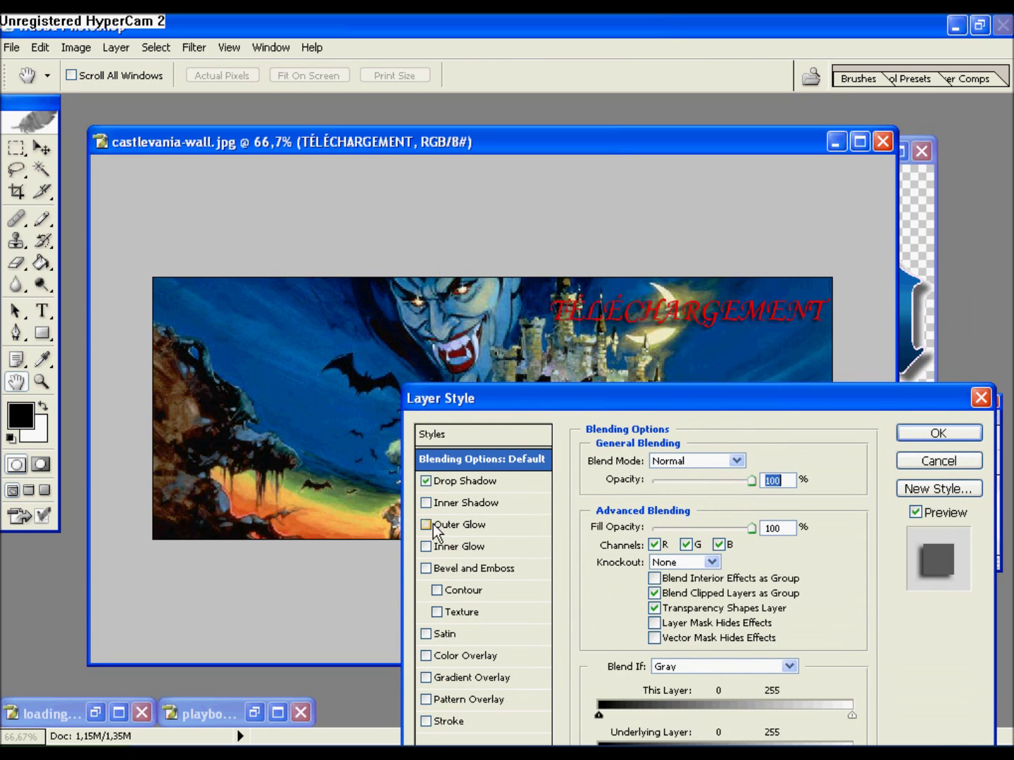
left_click(427, 525)
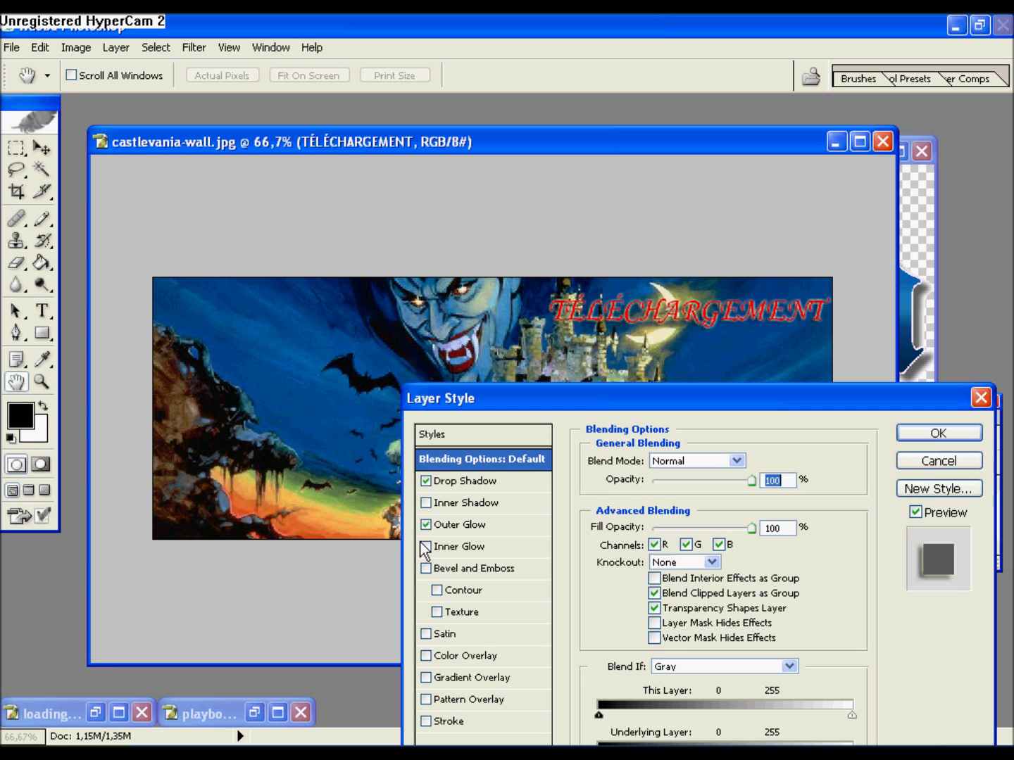
left_click(425, 525)
left_click(426, 547)
left_click(427, 548)
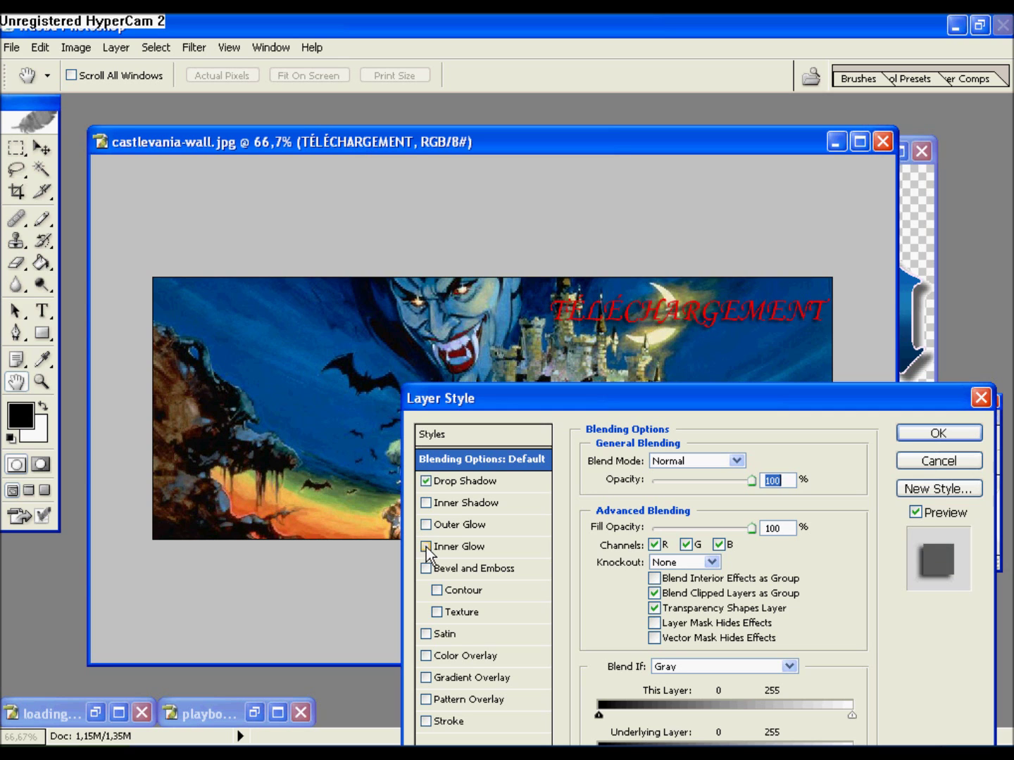
left_click(965, 434)
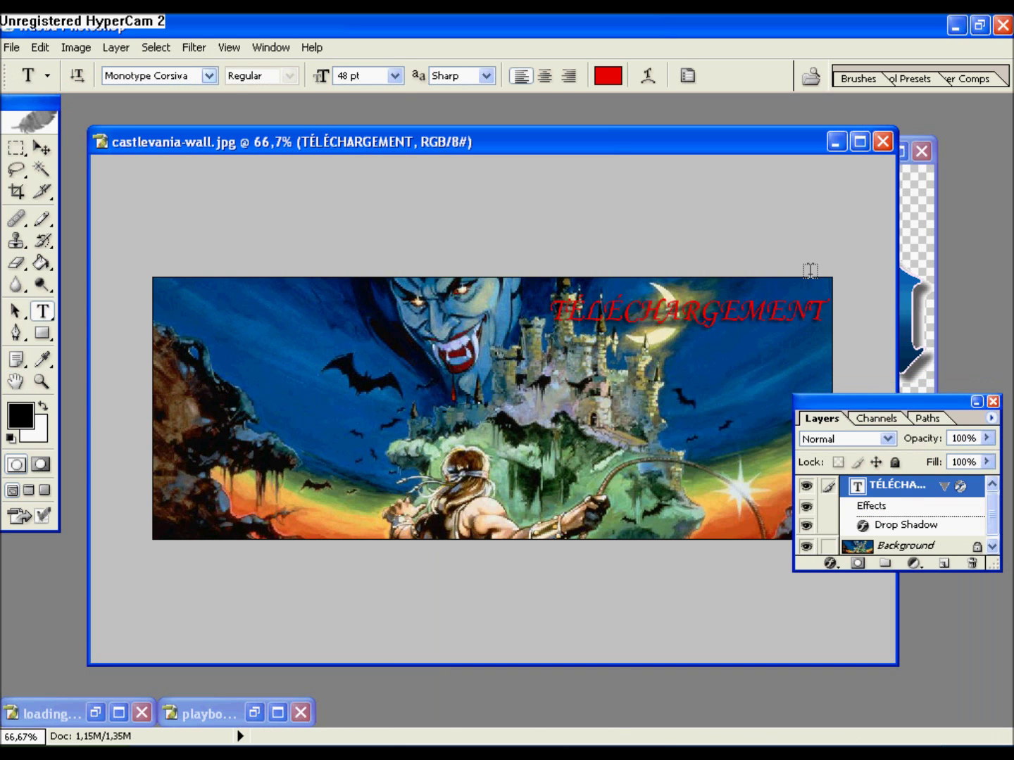
Step: Replace the text with LOADING and move it beside the moon near the wallpaper's right edge
double_click(780, 297)
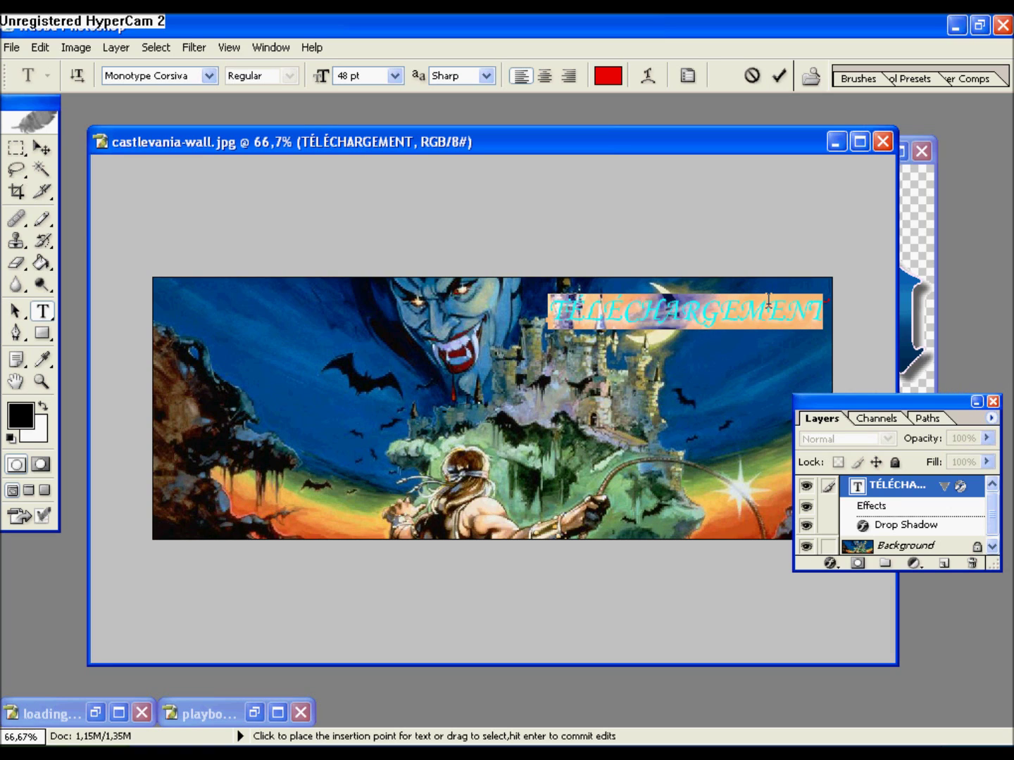
type("L")
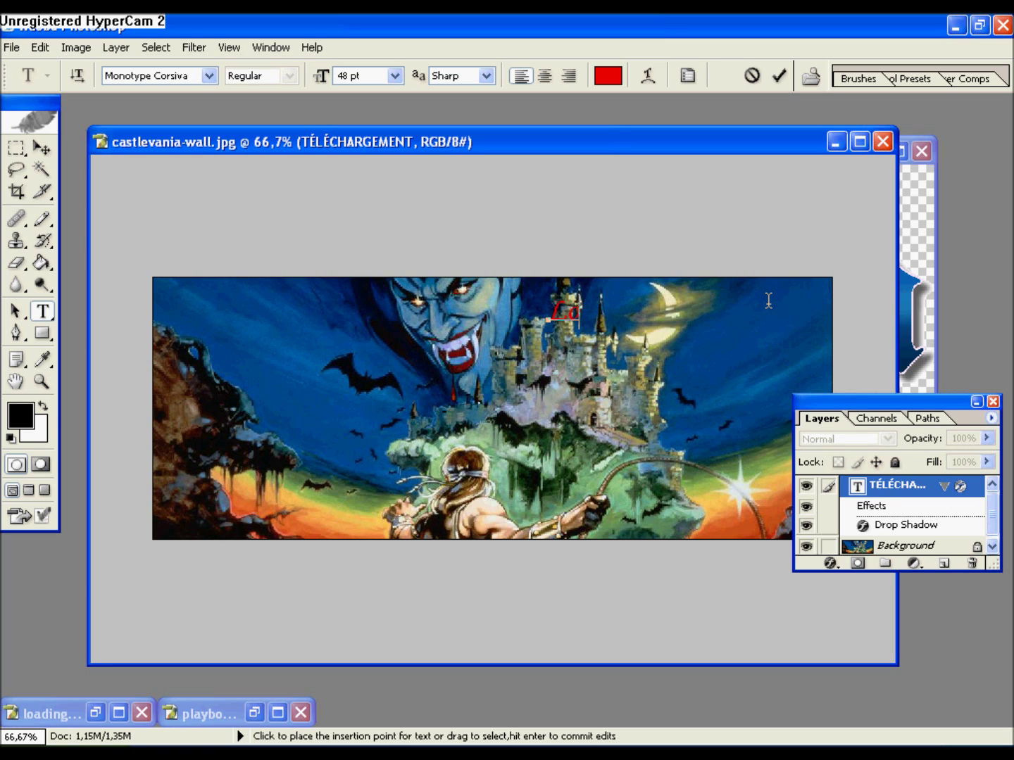
type("OADING")
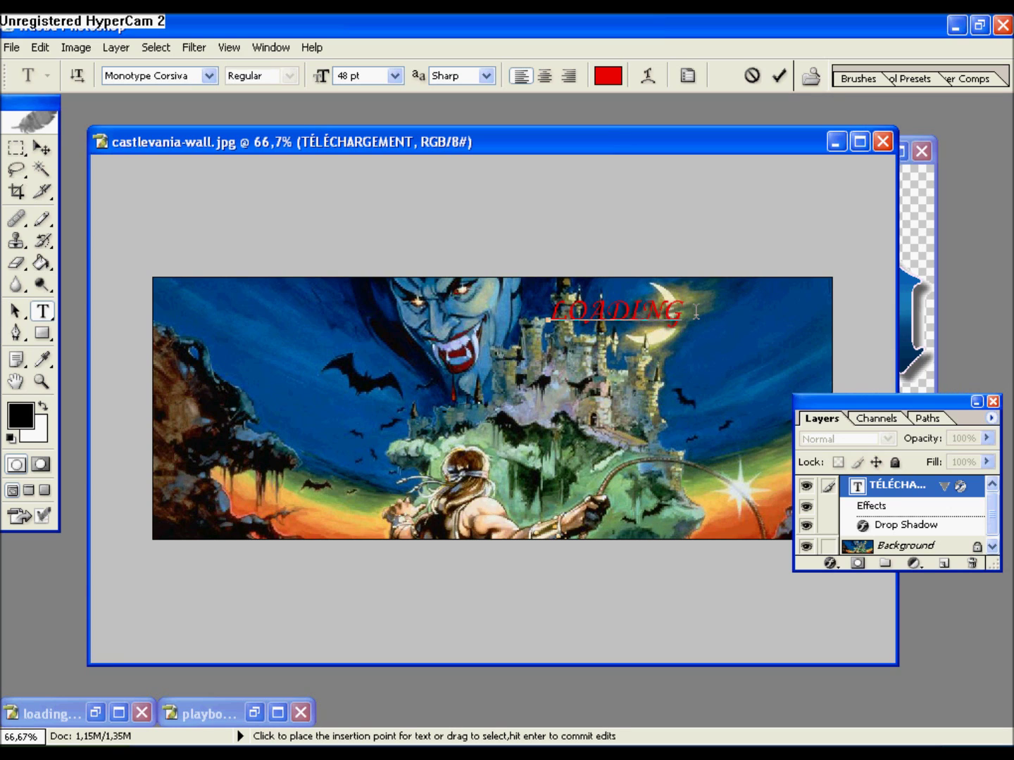
left_click_drag(701, 340, 824, 387)
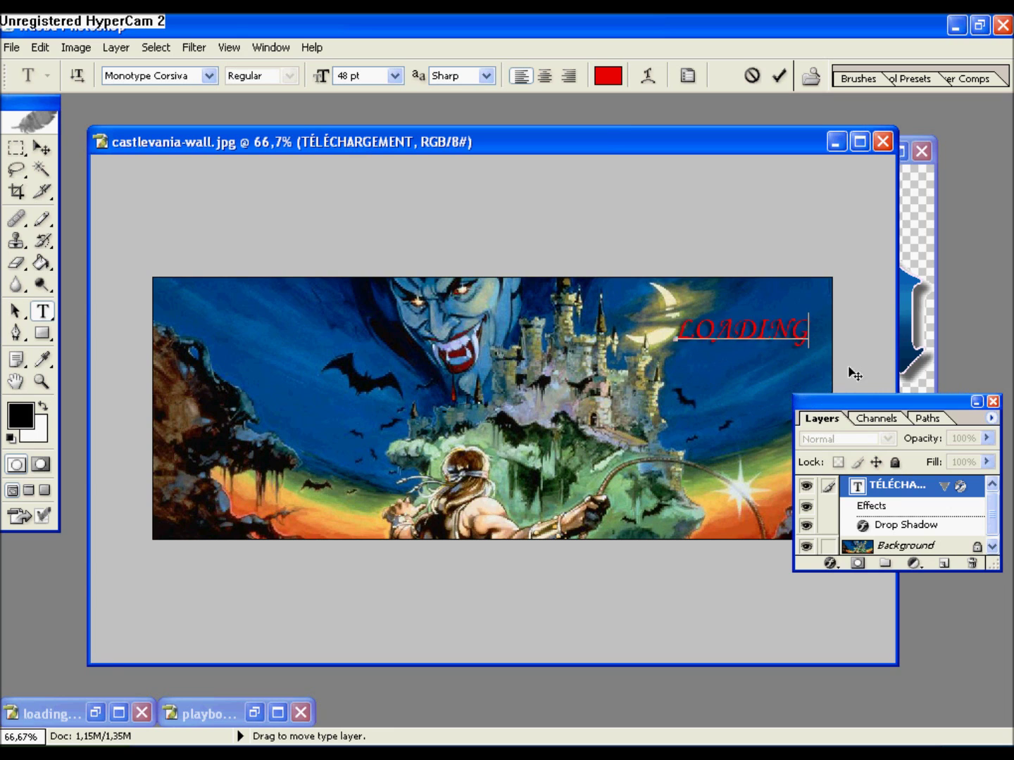
Step: Enlarge the LOADING text to 72 pt and place it just below the moon, within the wallpaper's right edge
double_click(755, 314)
left_click(395, 75)
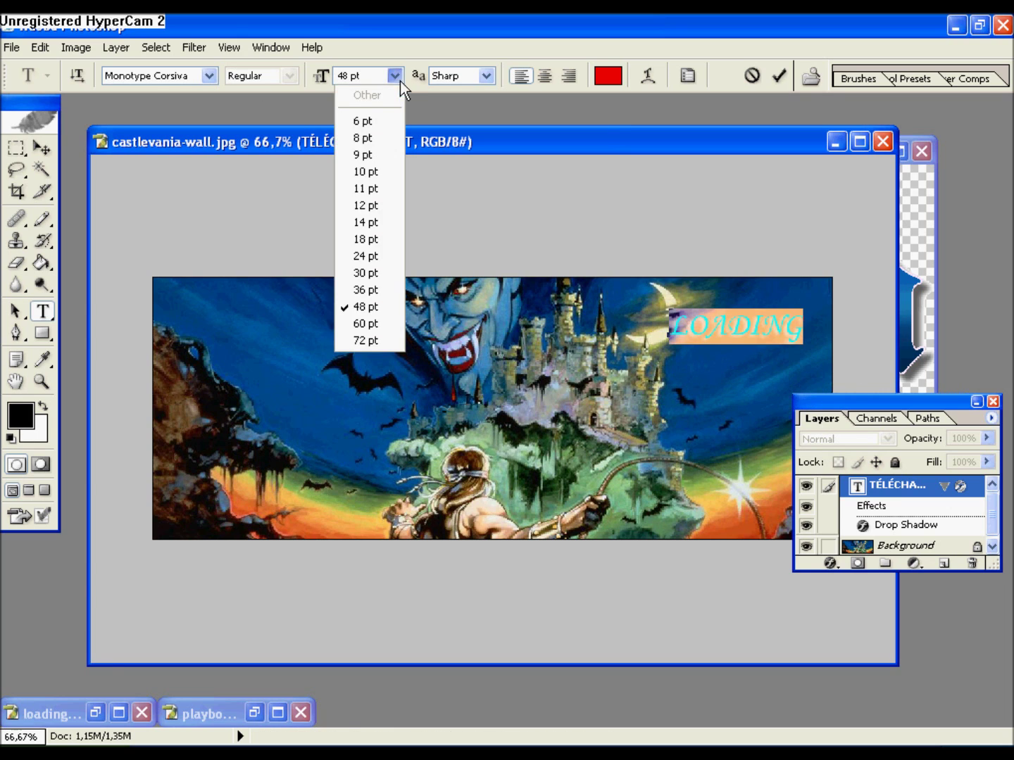
left_click(366, 341)
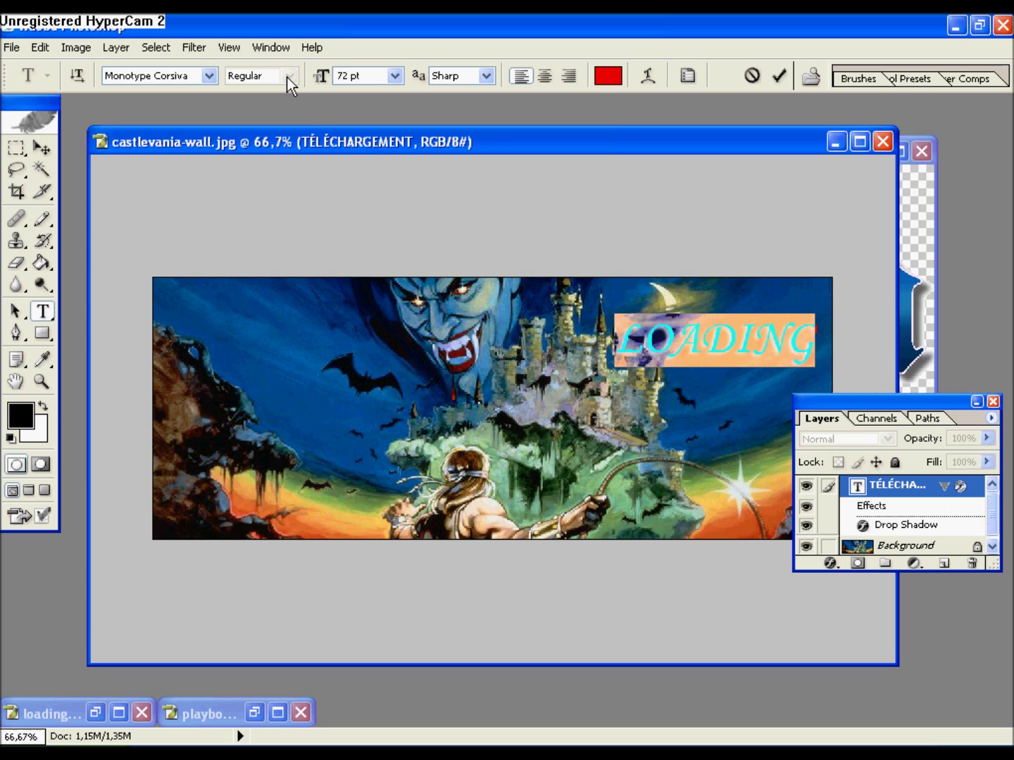
Step: Set the LOADING text's anti-aliasing to Strong
left_click(484, 77)
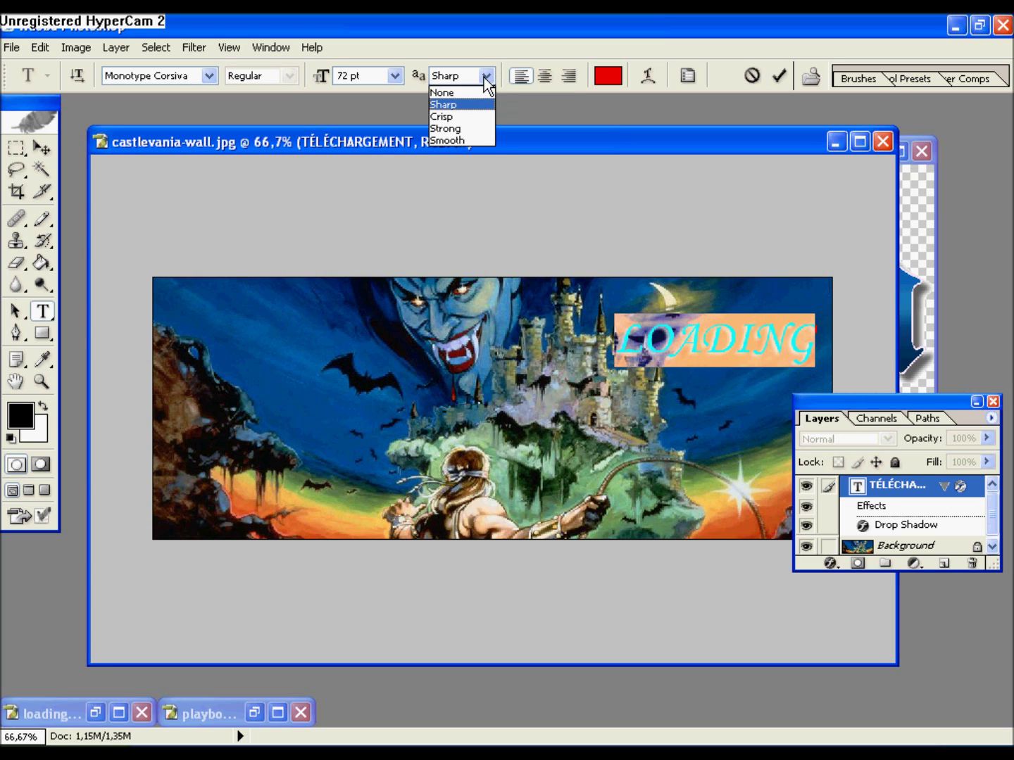
left_click(476, 92)
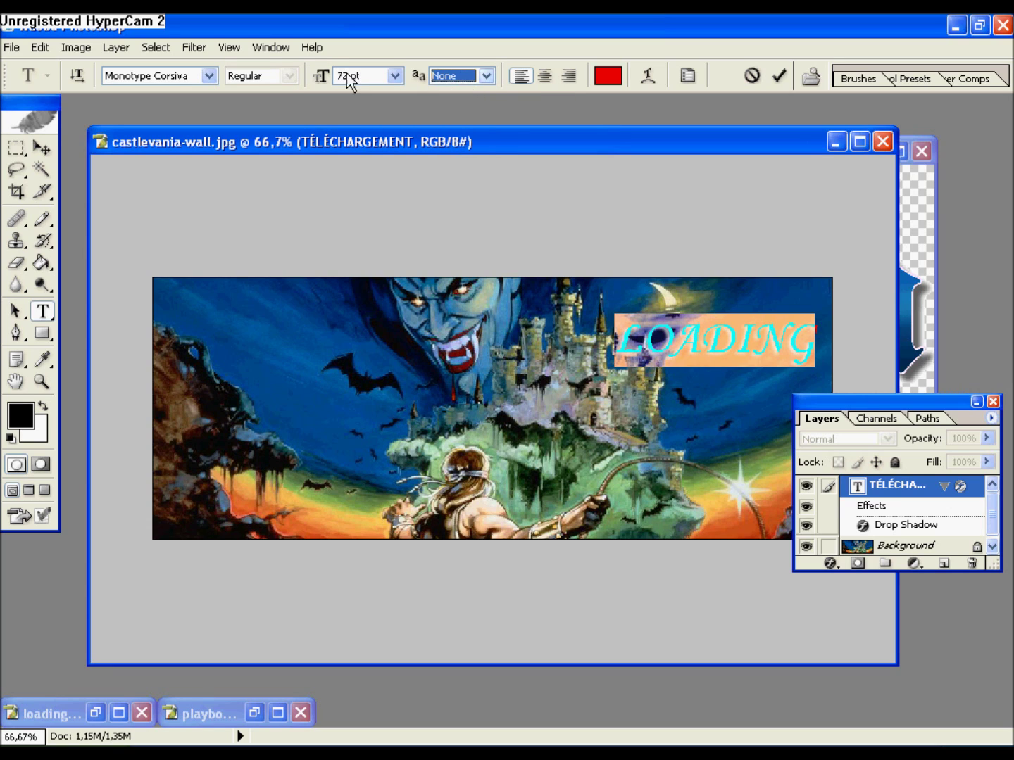
left_click(487, 76)
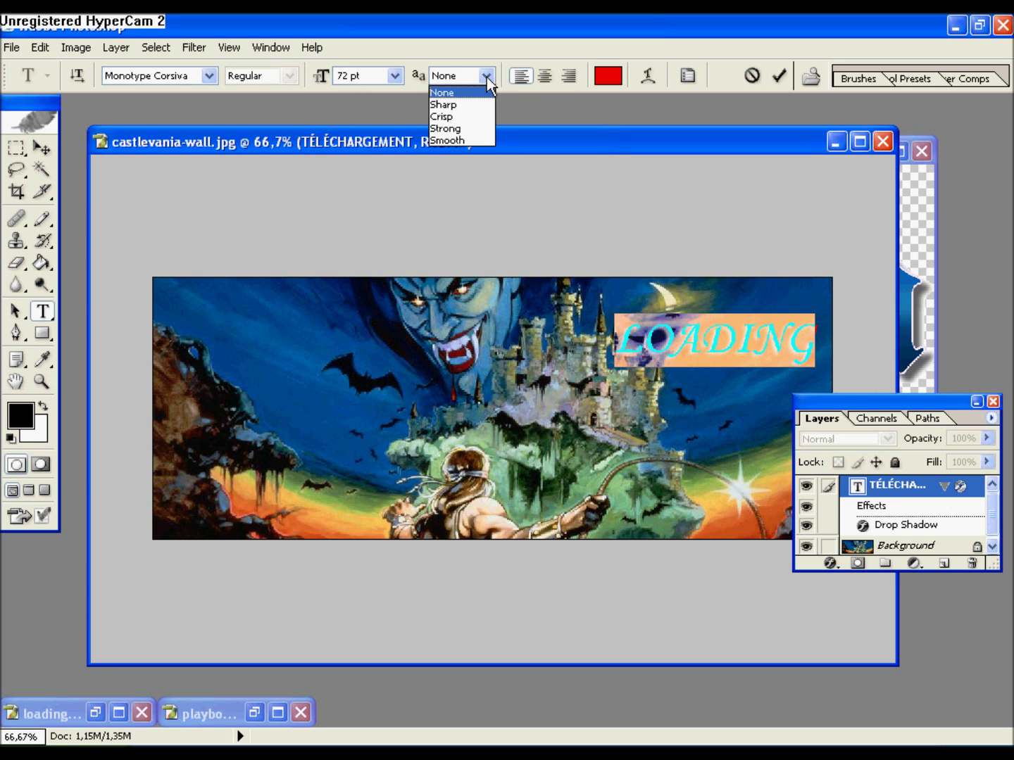
left_click(471, 129)
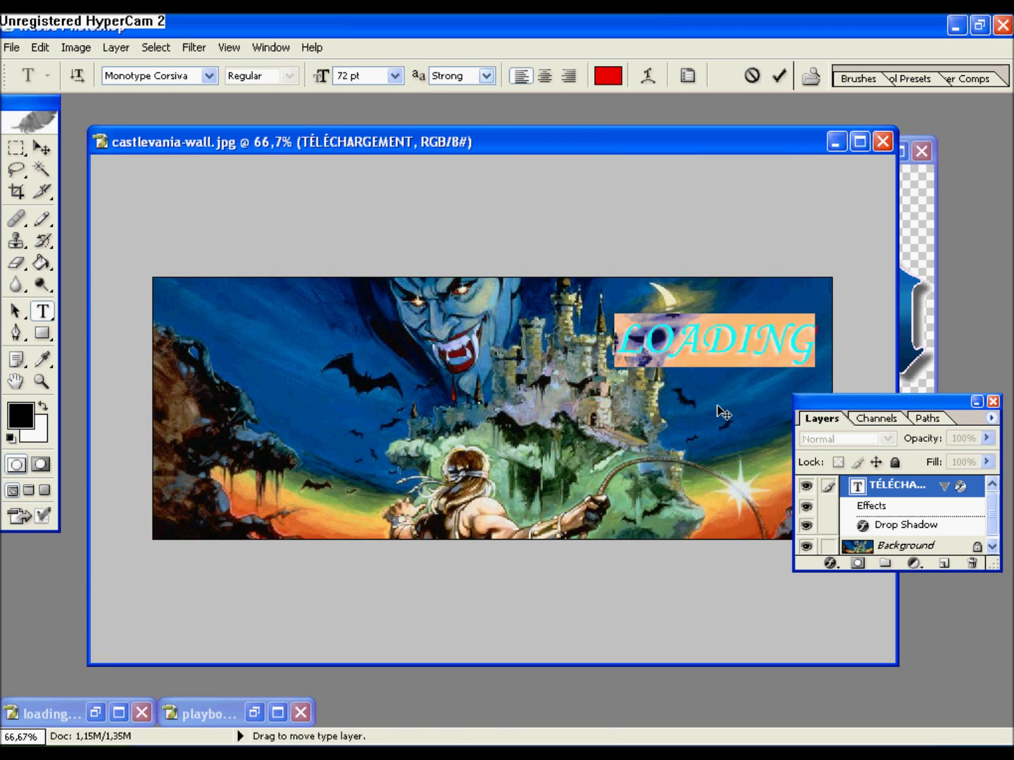
Step: Commit the LOADING text and move it to the wallpaper's left side, above the dark rocks and beside the vampire's face
left_click(41, 149)
left_click_drag(775, 367, 754, 402)
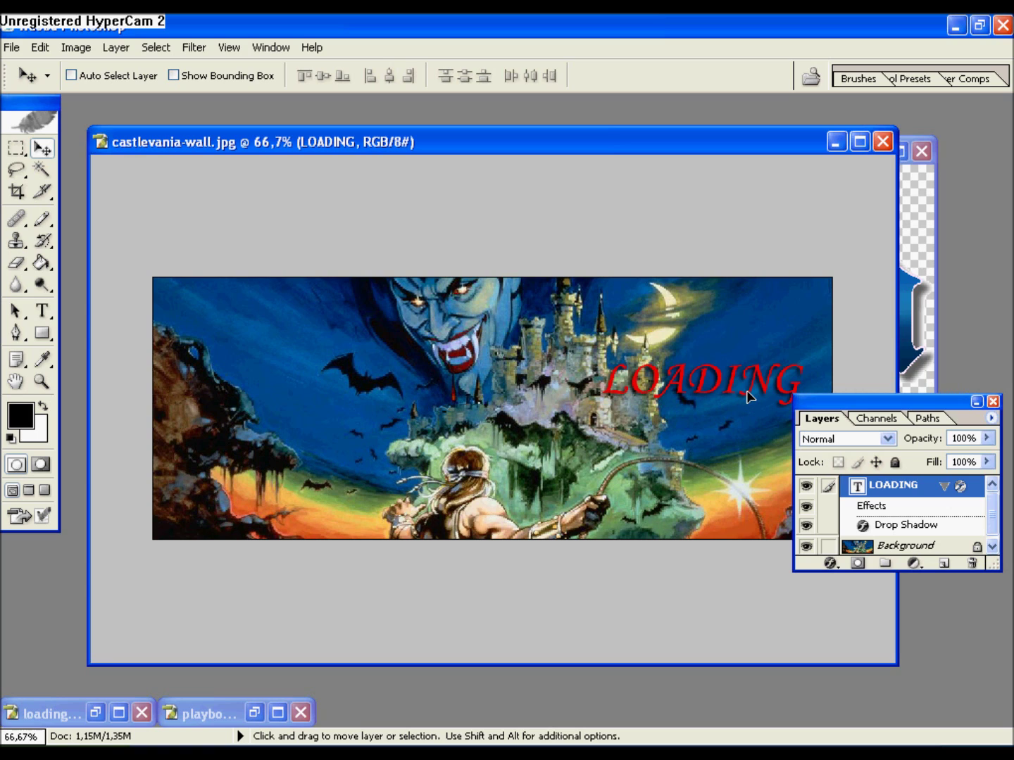
left_click_drag(750, 397, 314, 386)
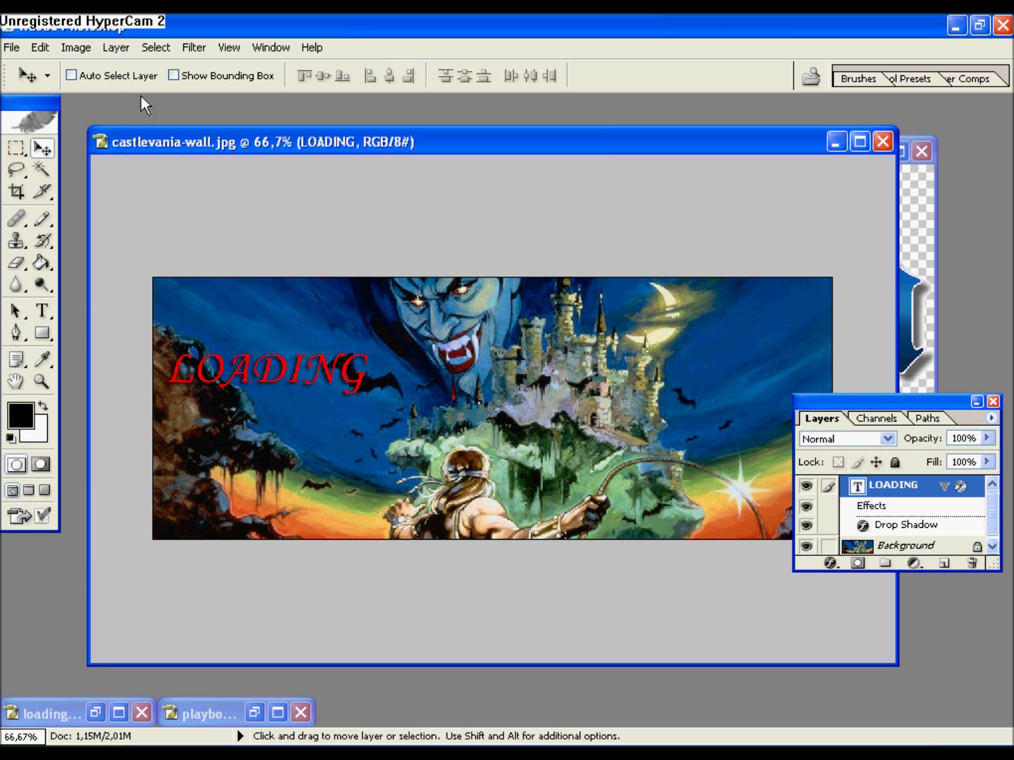
Step: Set up saving the image as a JPEG copy in the images folder of Game Maker 8 Complete under Mes documents
left_click(10, 48)
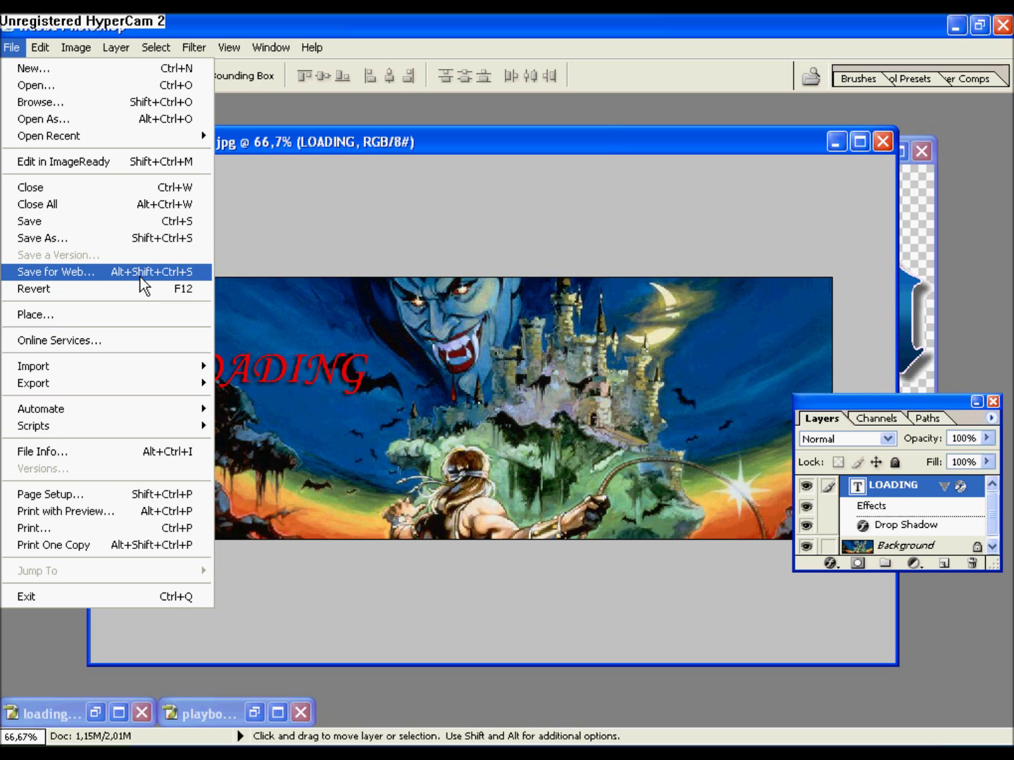
left_click(112, 237)
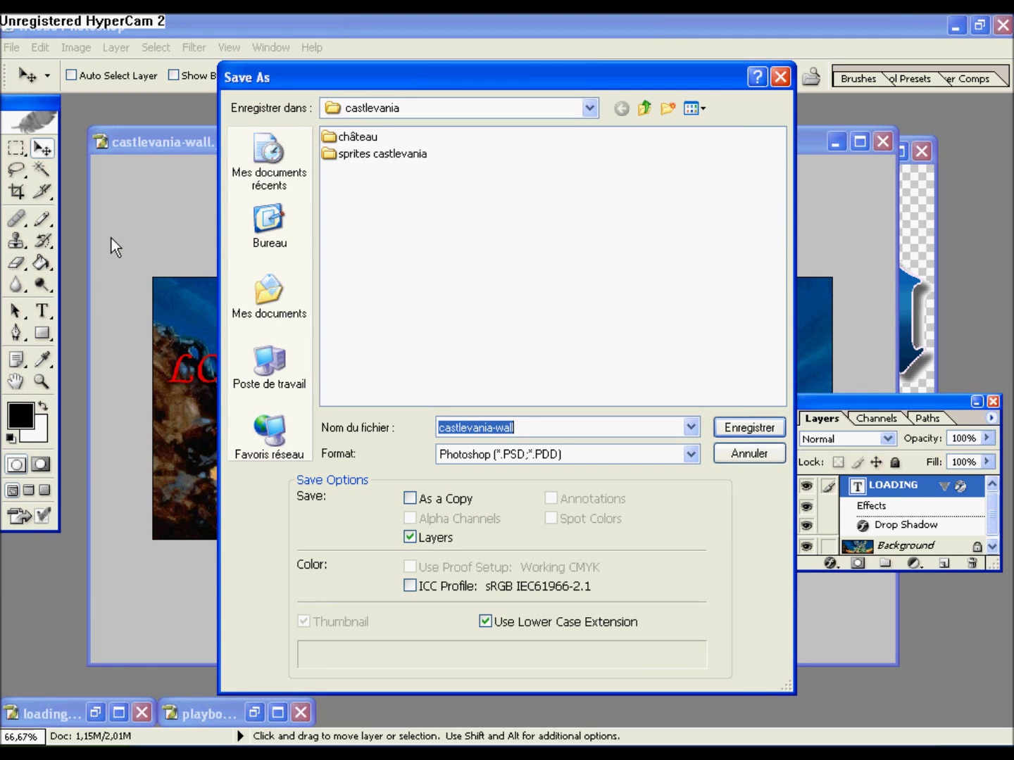
left_click(688, 453)
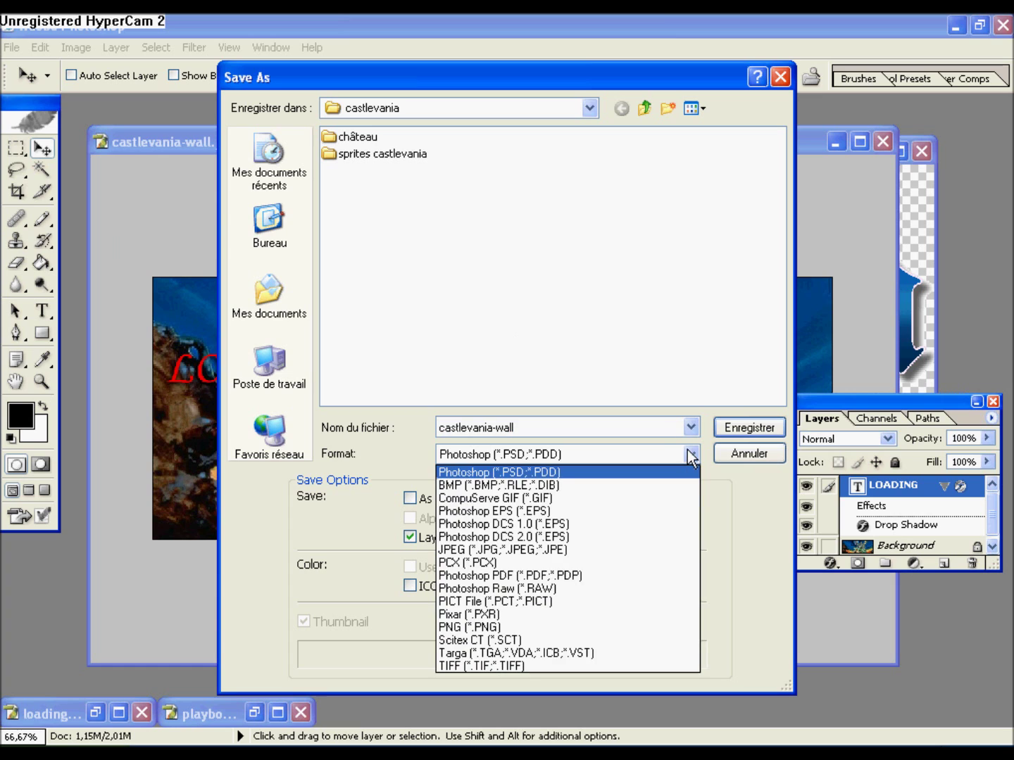
left_click(591, 547)
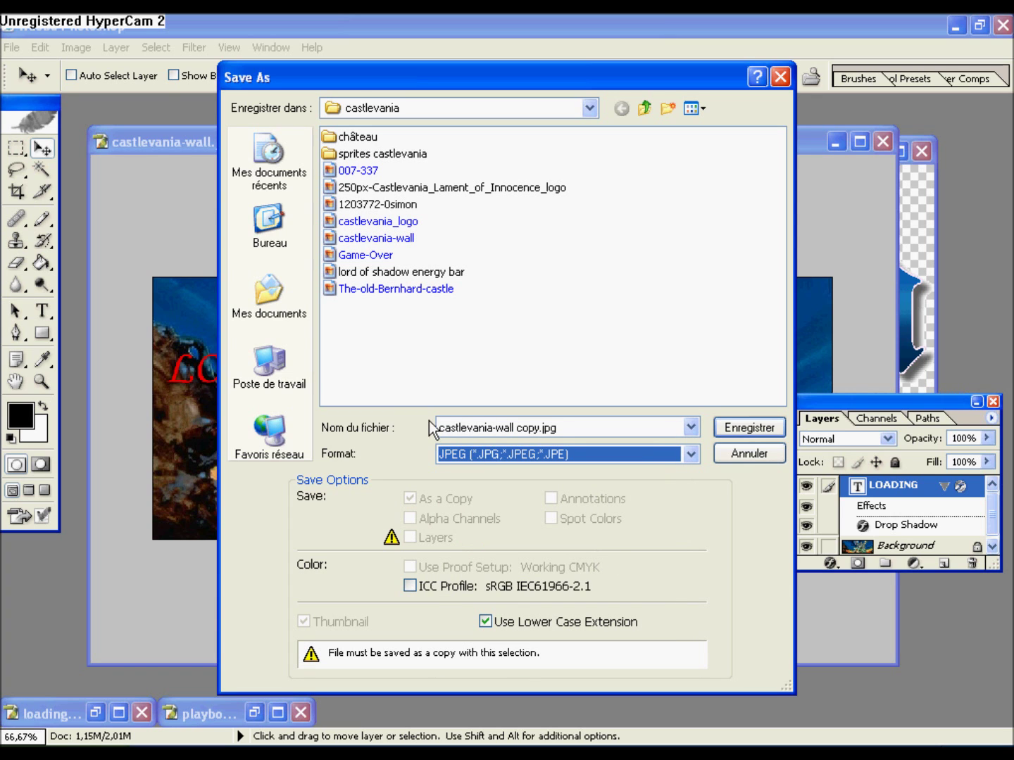
left_click(283, 293)
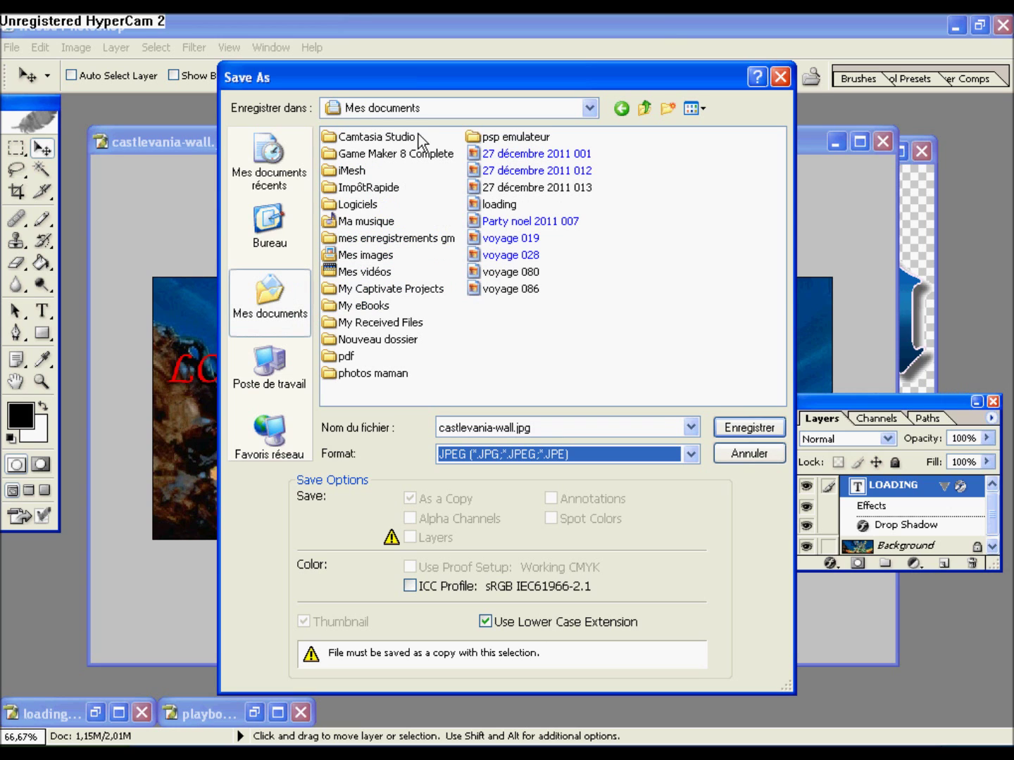
double_click(405, 153)
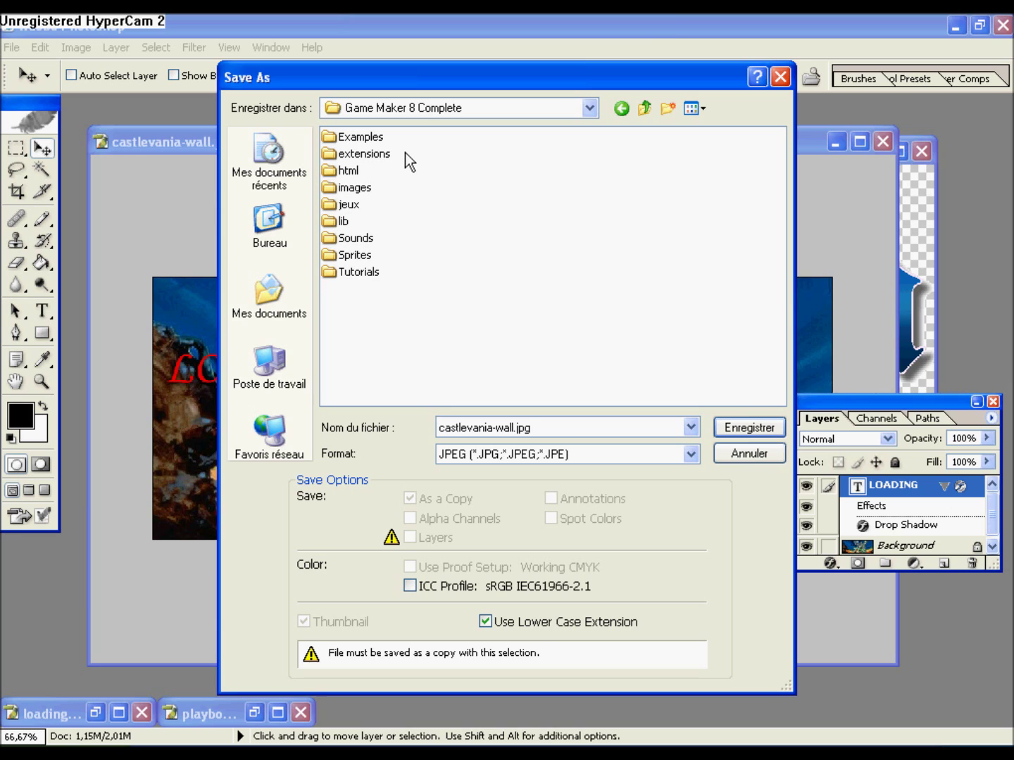
double_click(364, 190)
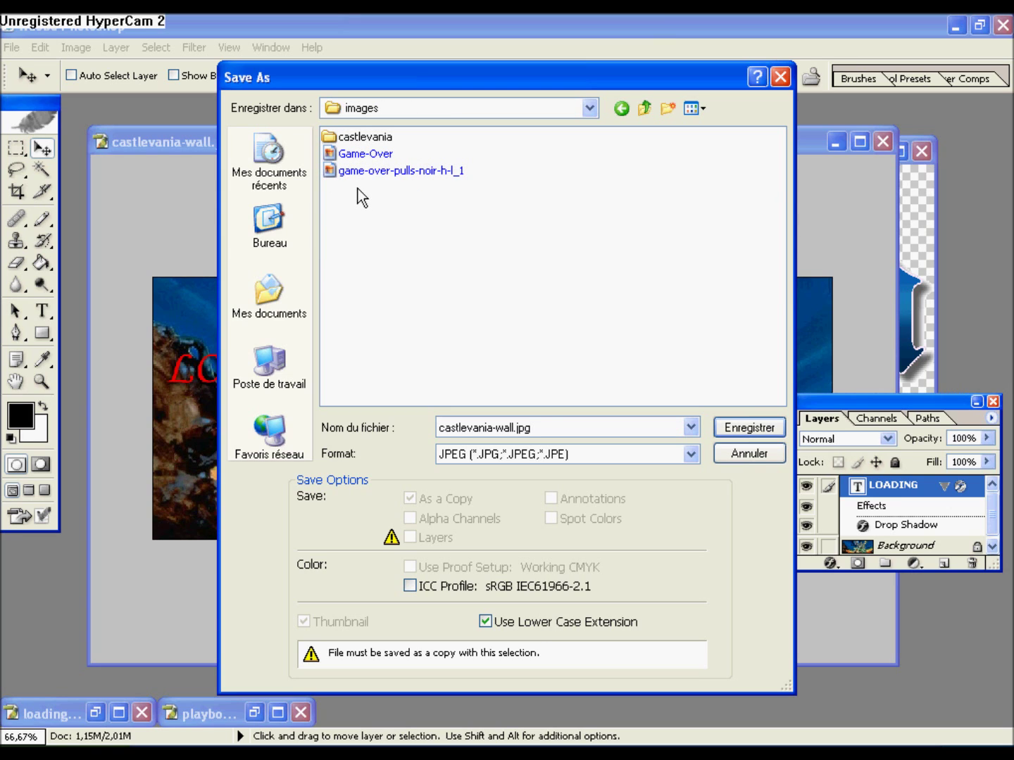
Step: Name the copy loading.jpg and save it with Maximum quality 12 and Baseline Optimized format
left_click(518, 423)
double_click(477, 421)
type("load")
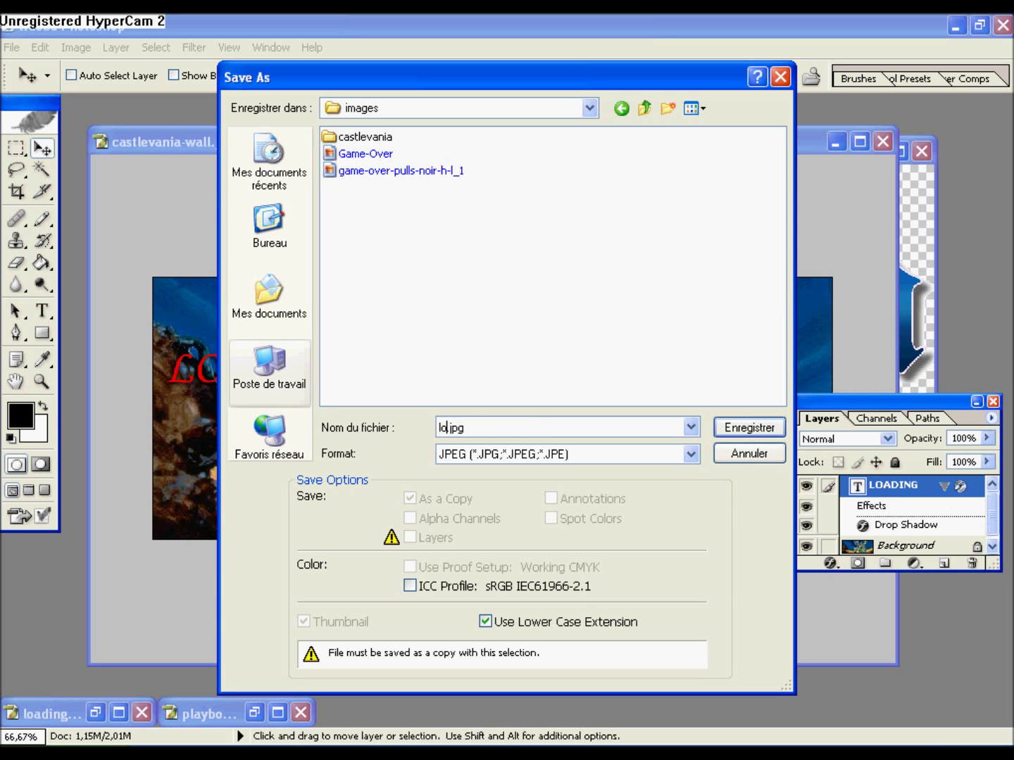
type("ing")
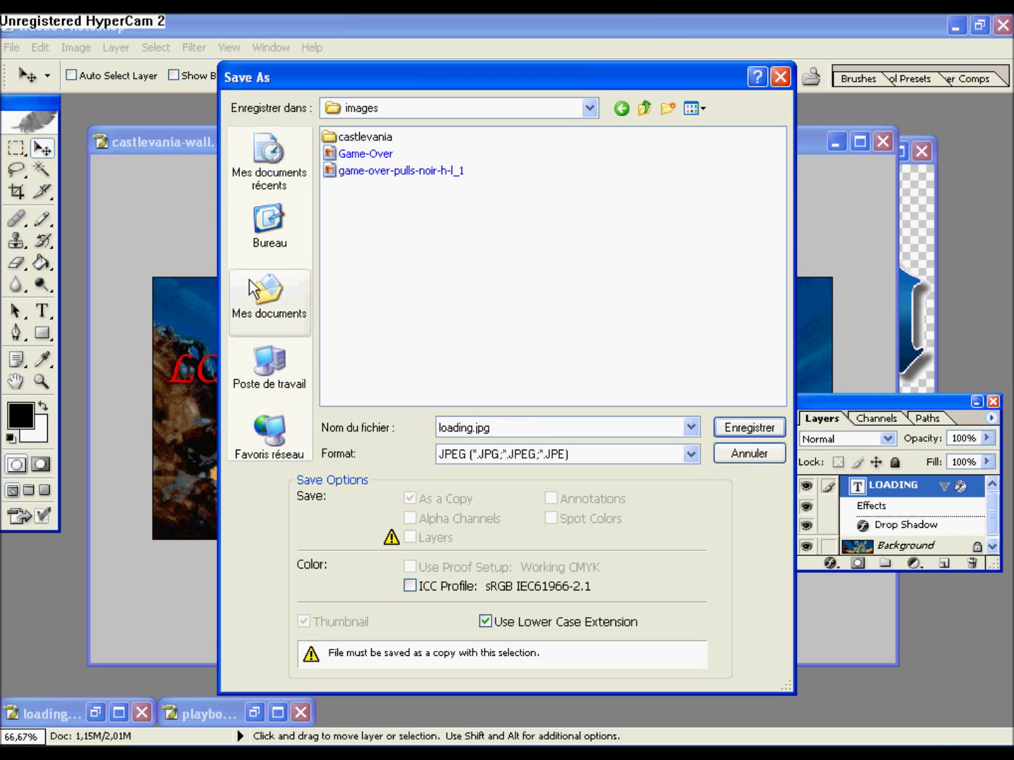
left_click(755, 428)
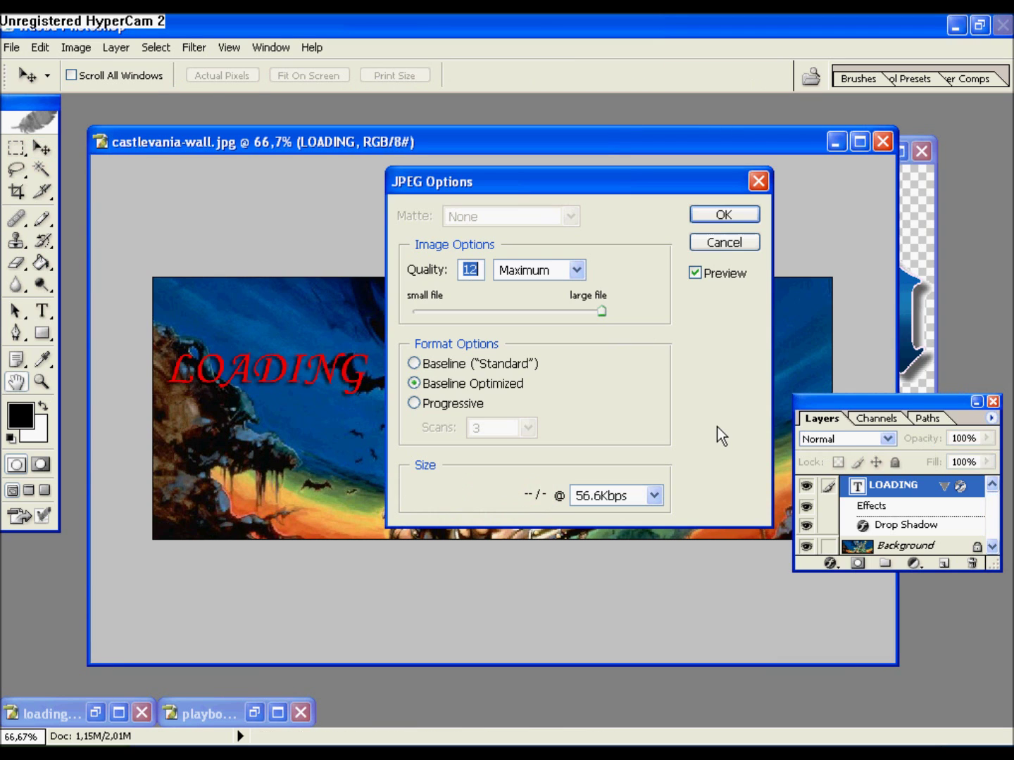
left_click(701, 214)
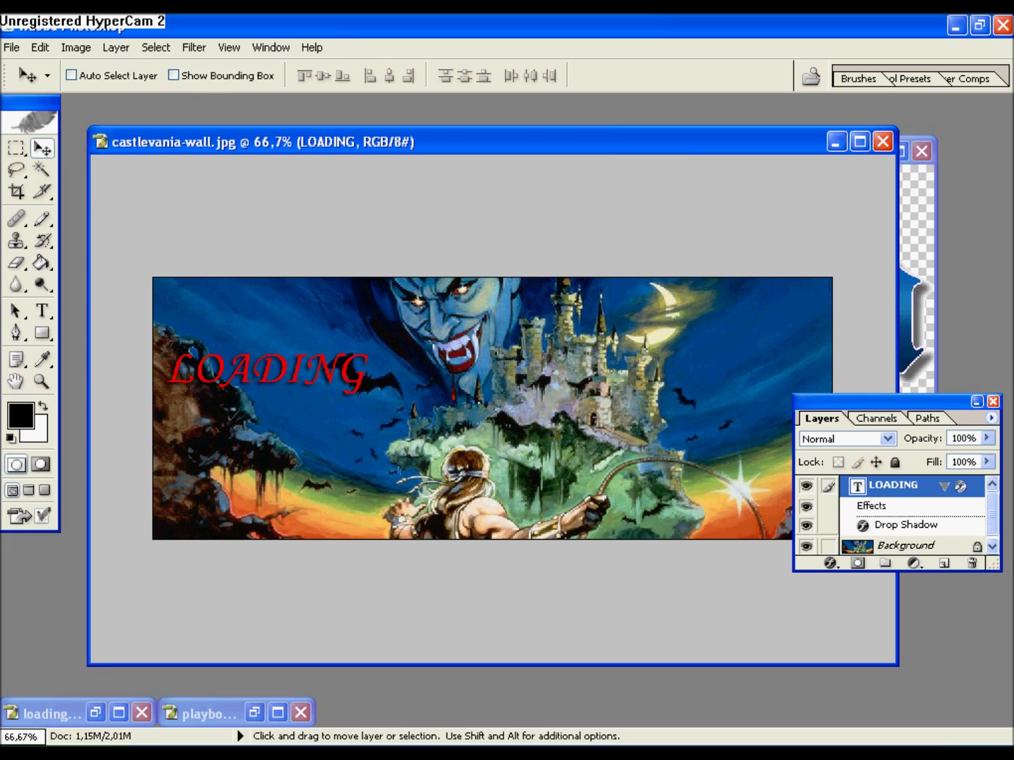
Step: Switch to Game Maker and choose the loading image from Game Maker 8 Complete's images folder as the game's loading image
key("alt+Tab")
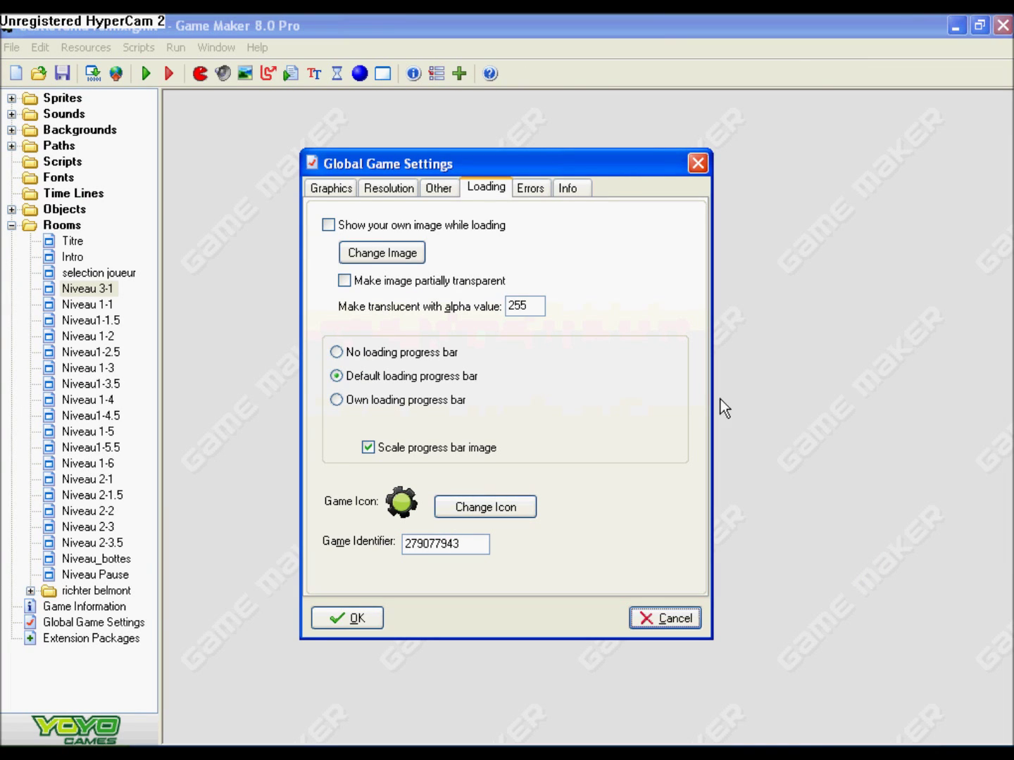
left_click(386, 255)
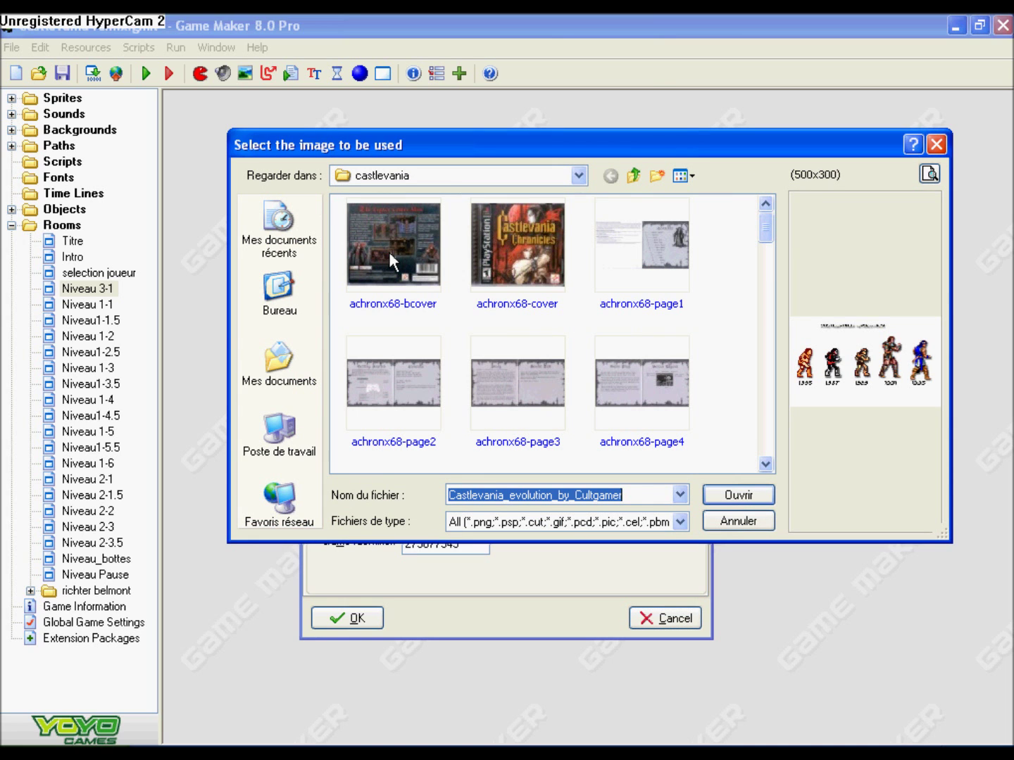
left_click(298, 369)
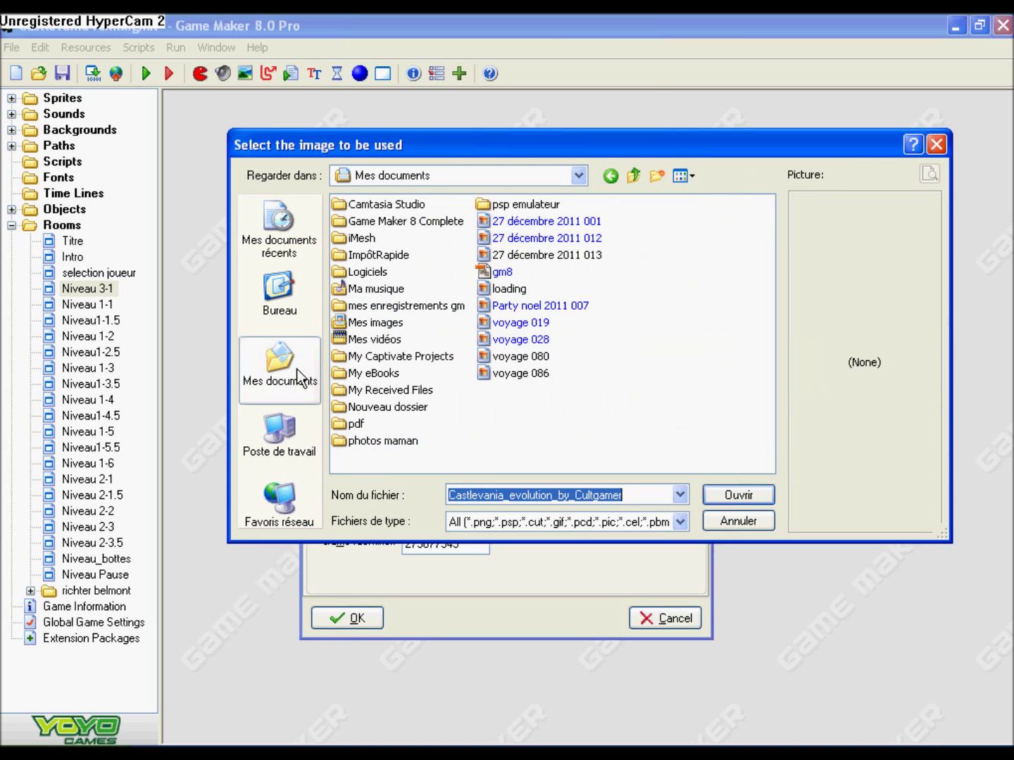
double_click(399, 221)
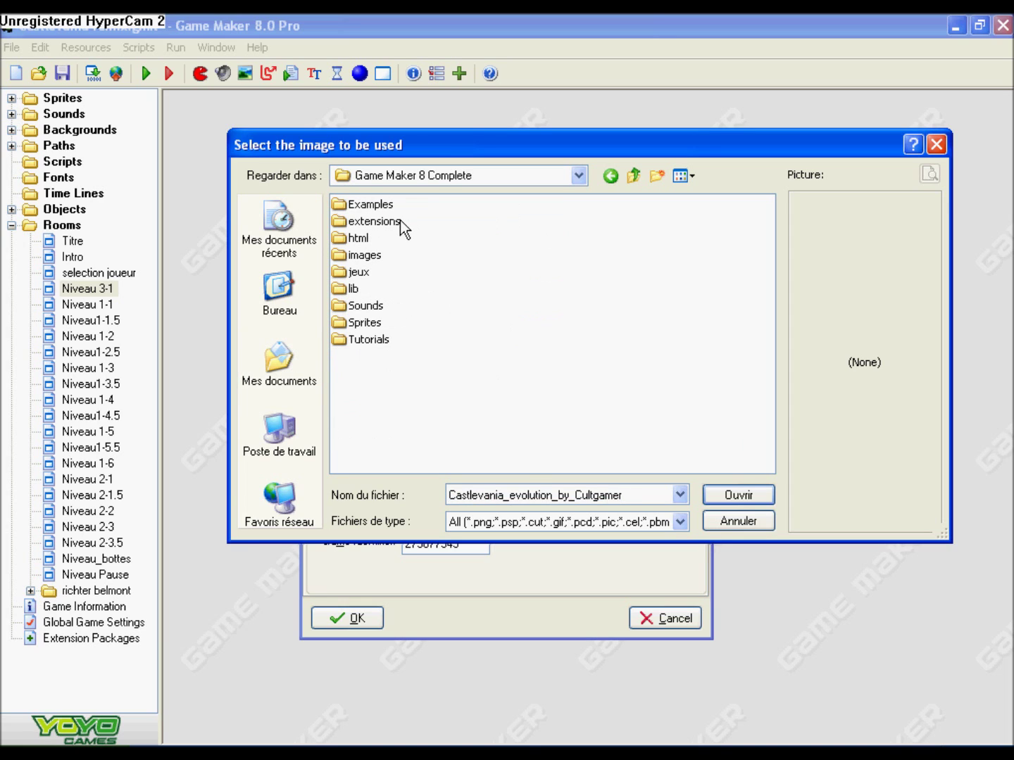
double_click(371, 258)
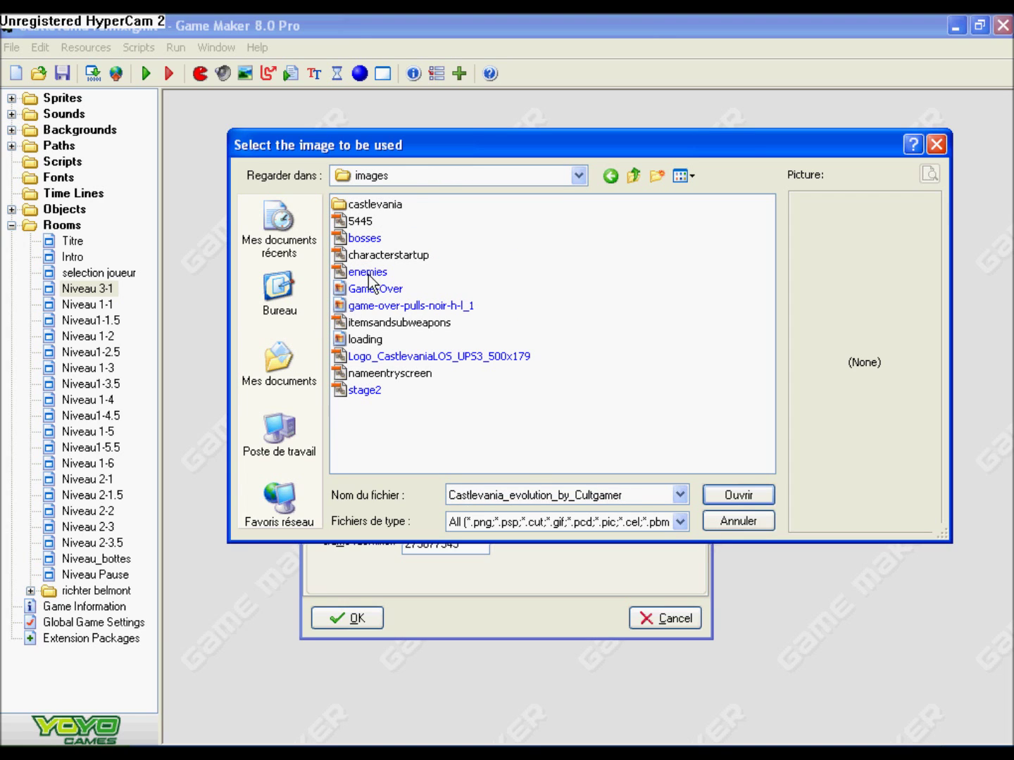
left_click(366, 340)
double_click(366, 340)
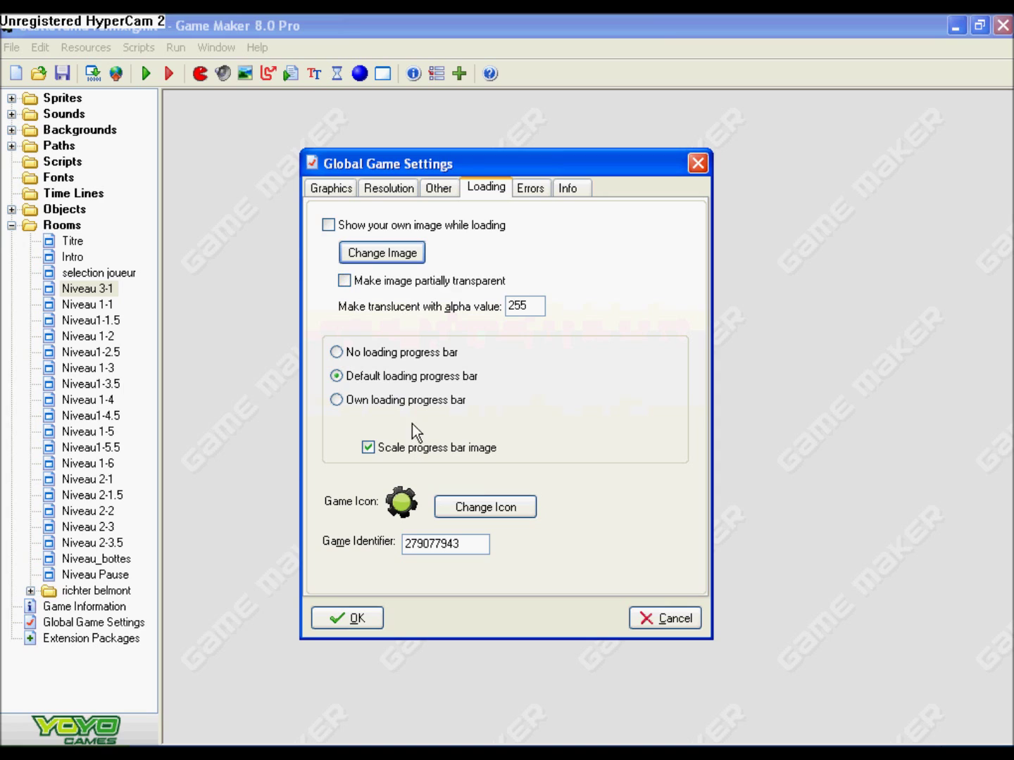
Step: Enable showing the own image while loading, make it partially transparent with alpha value 100, and test-run the game
left_click(328, 224)
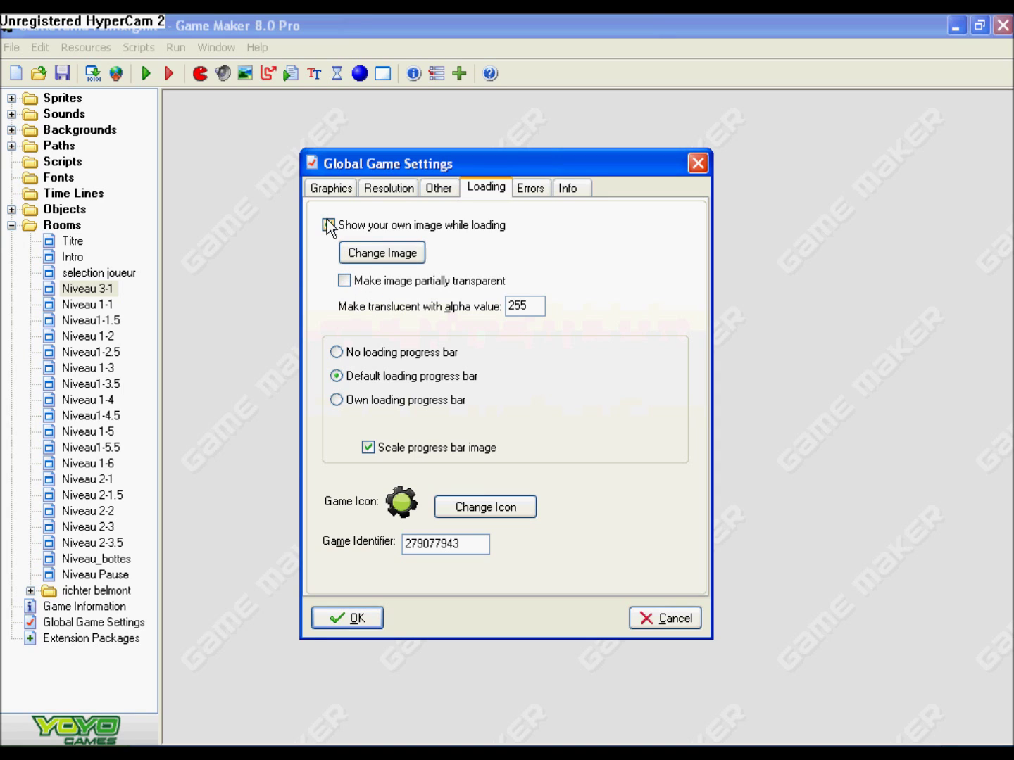
left_click(348, 283)
double_click(511, 309)
type("100")
left_click(352, 619)
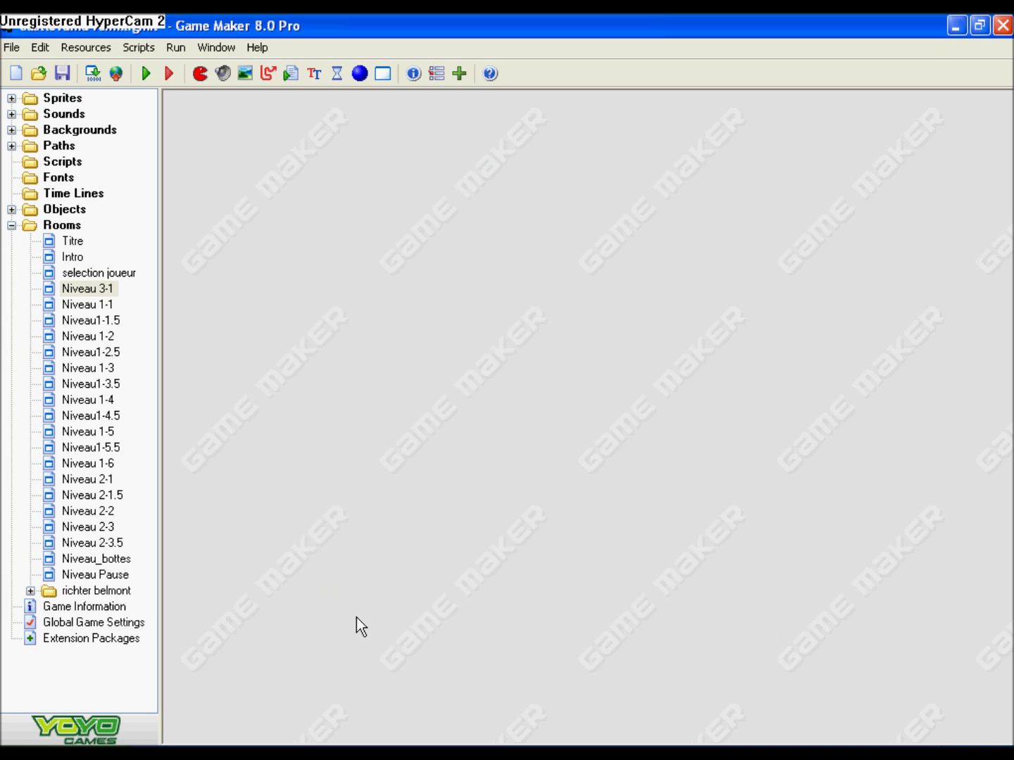
left_click(148, 74)
Step: In the global game settings, turn off the loading image's partial transparency and set its alpha value to 255
left_click(88, 48)
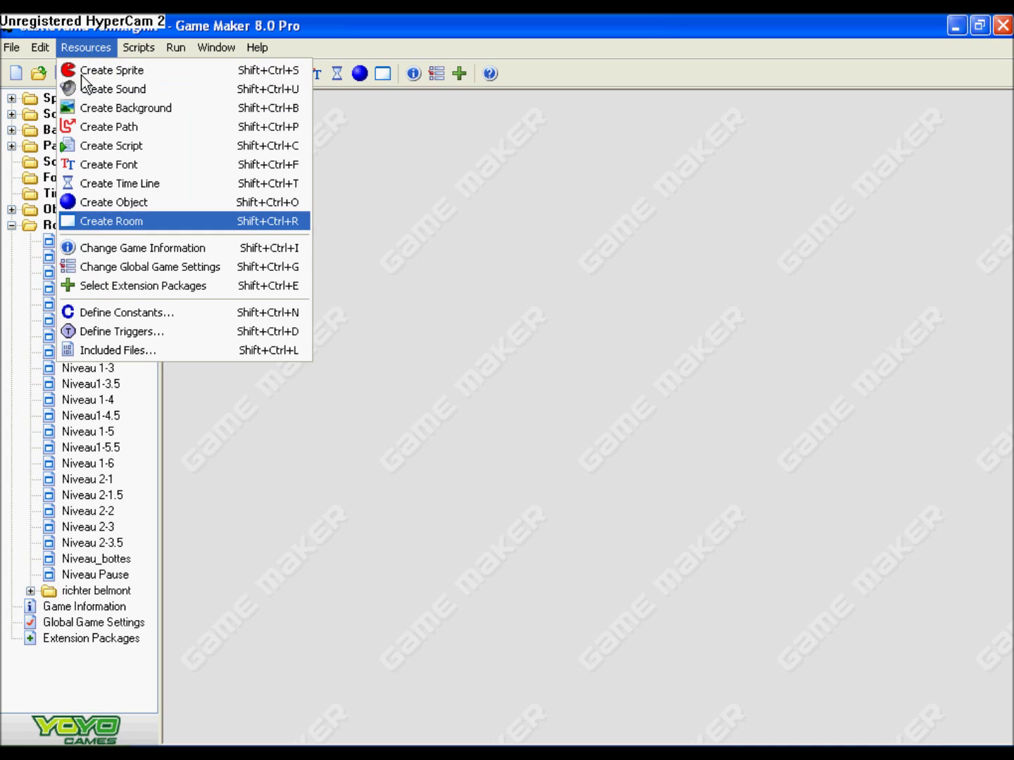
left_click(119, 269)
left_click(344, 281)
key("Tab")
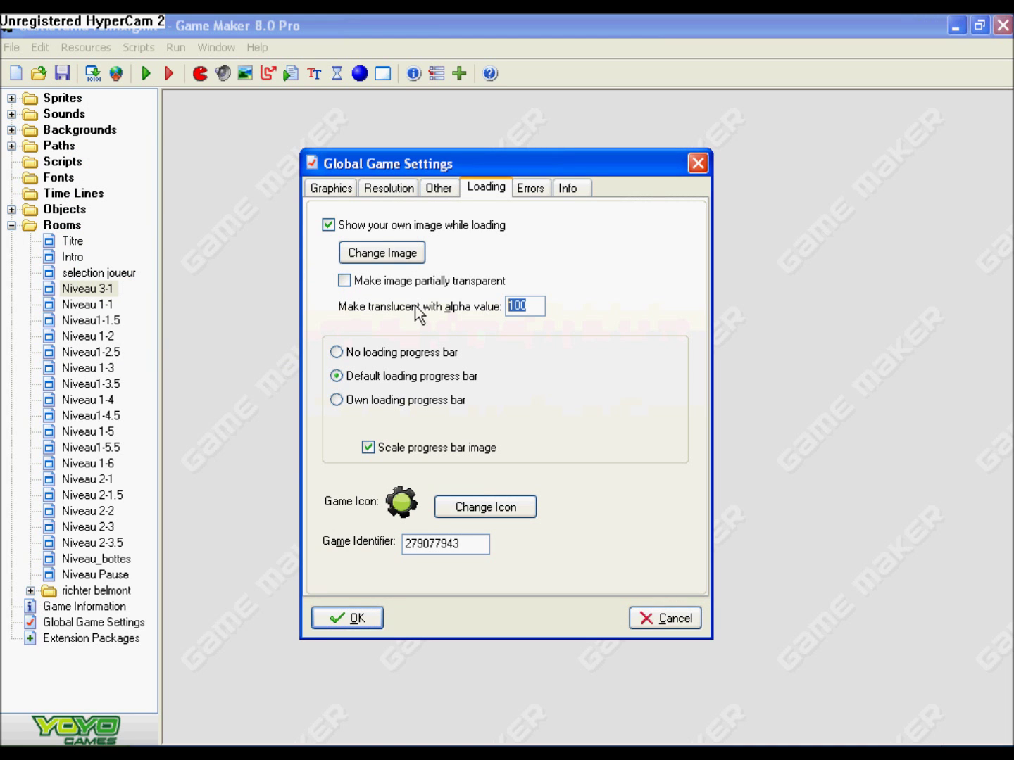
type("255")
left_click(347, 618)
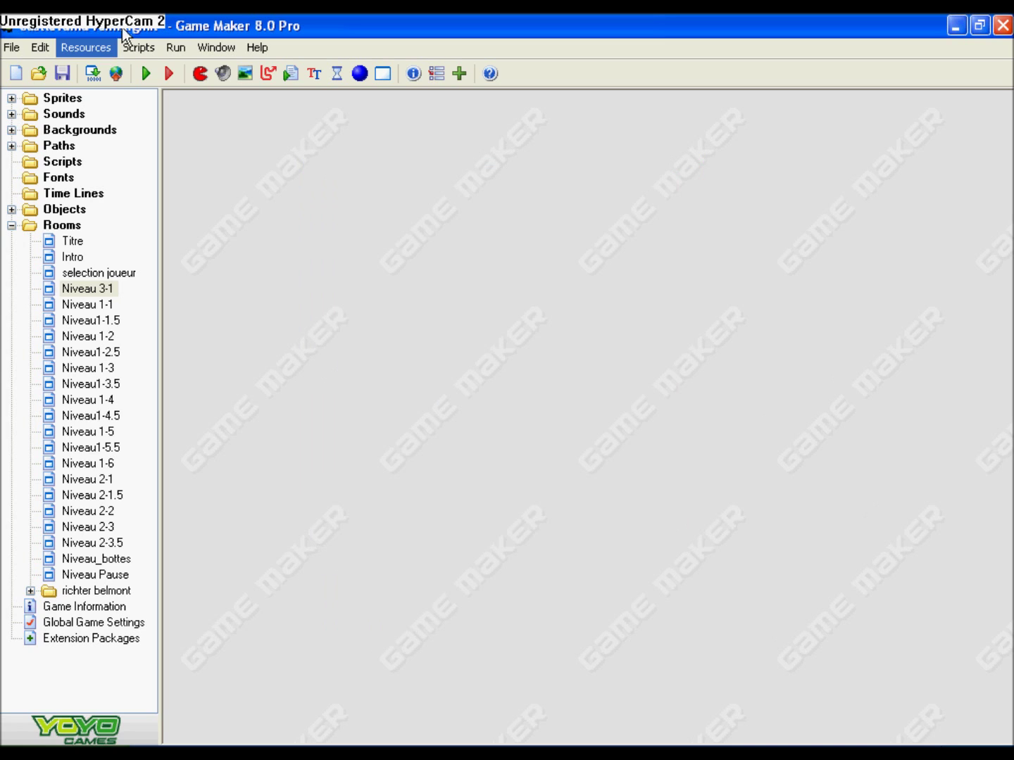
Step: Test-run the game with the changed loading settings, exit it, and save the game project
left_click(139, 72)
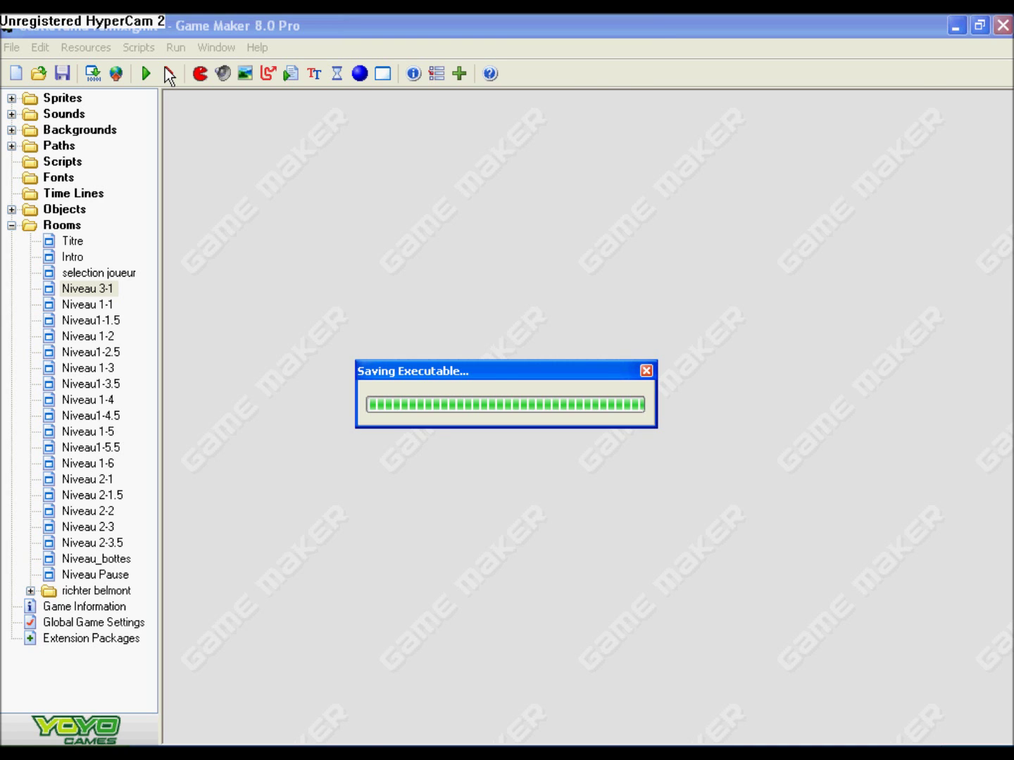
key("alt+Tab")
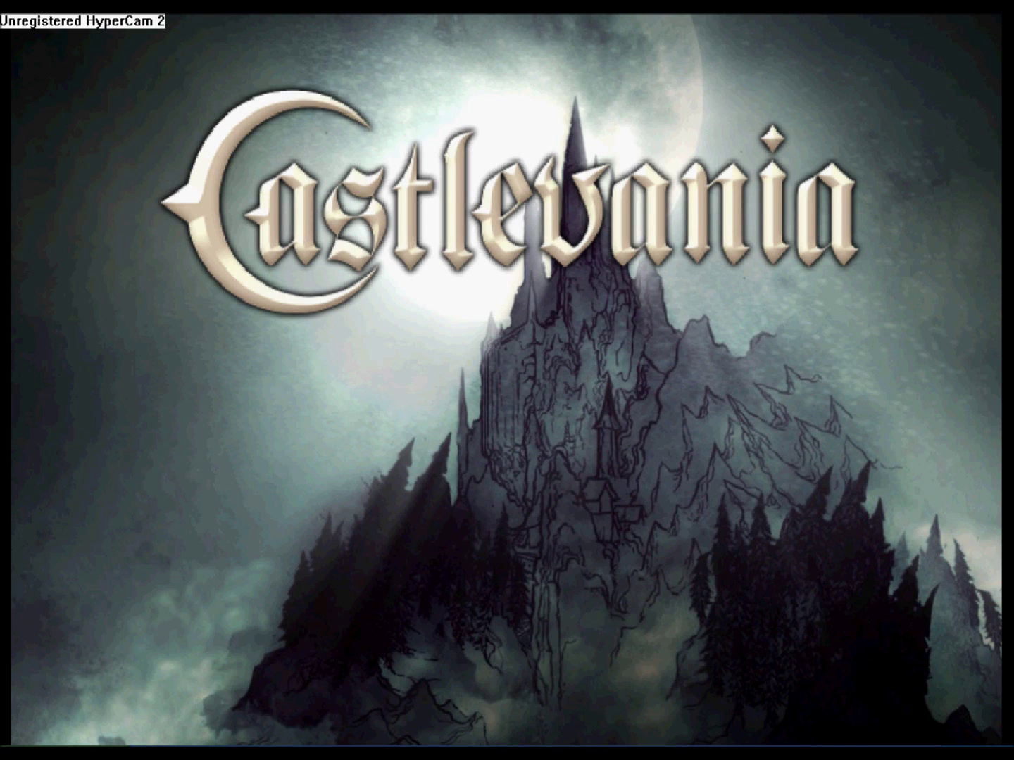
key("Escape")
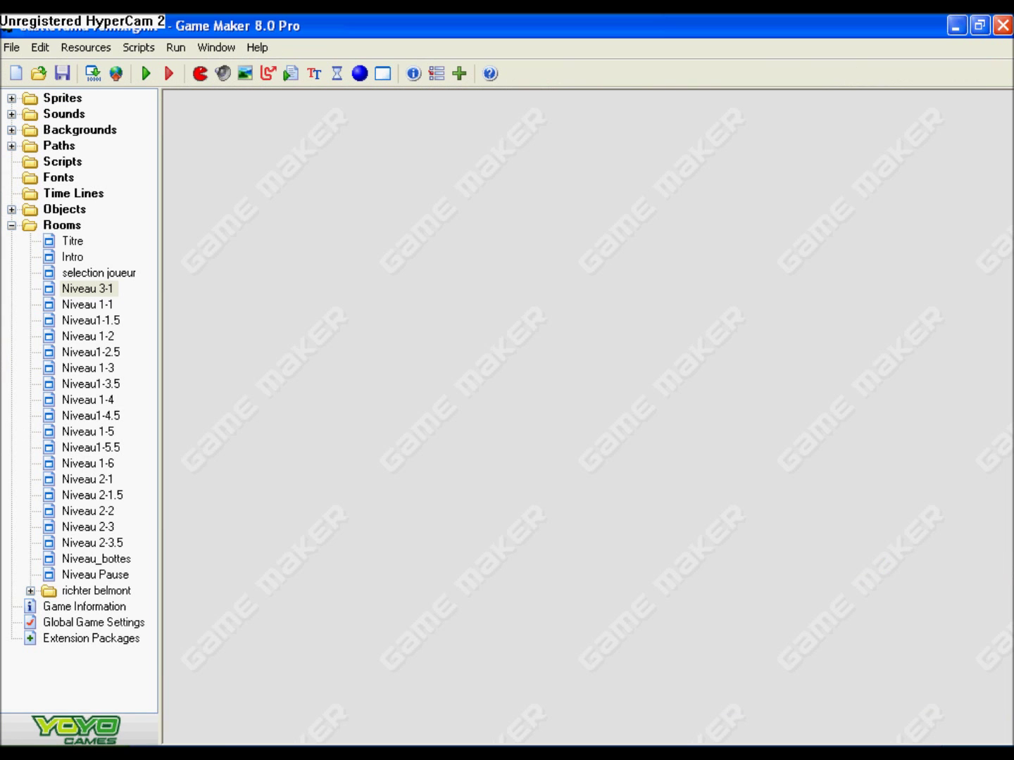
left_click(61, 72)
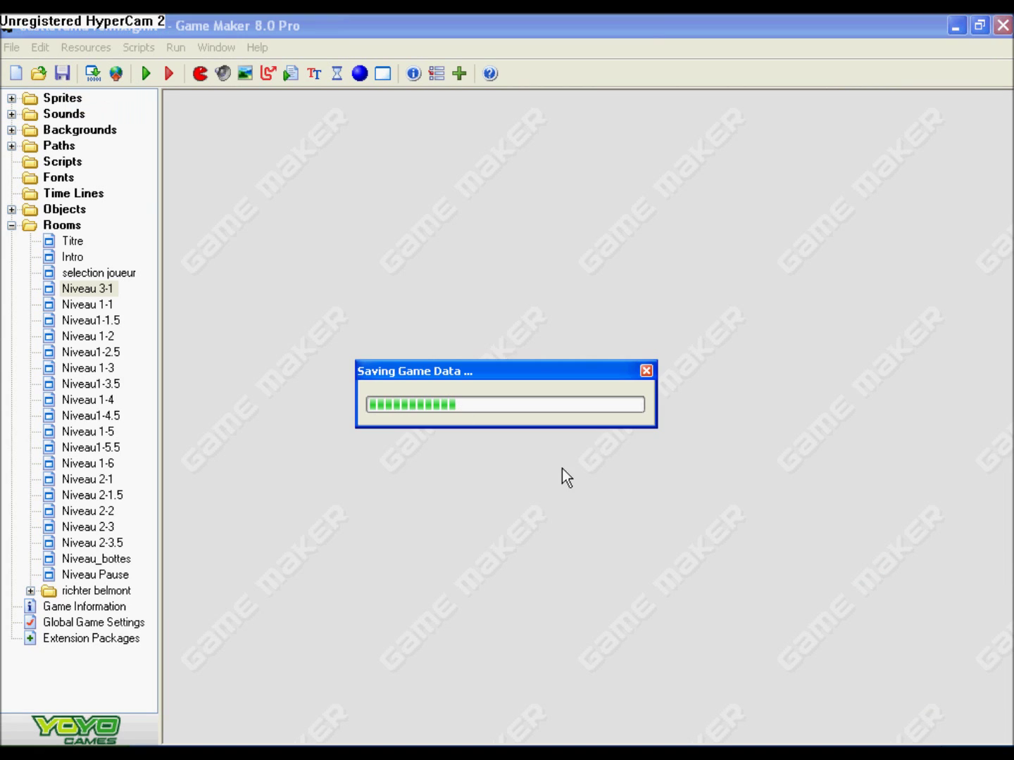